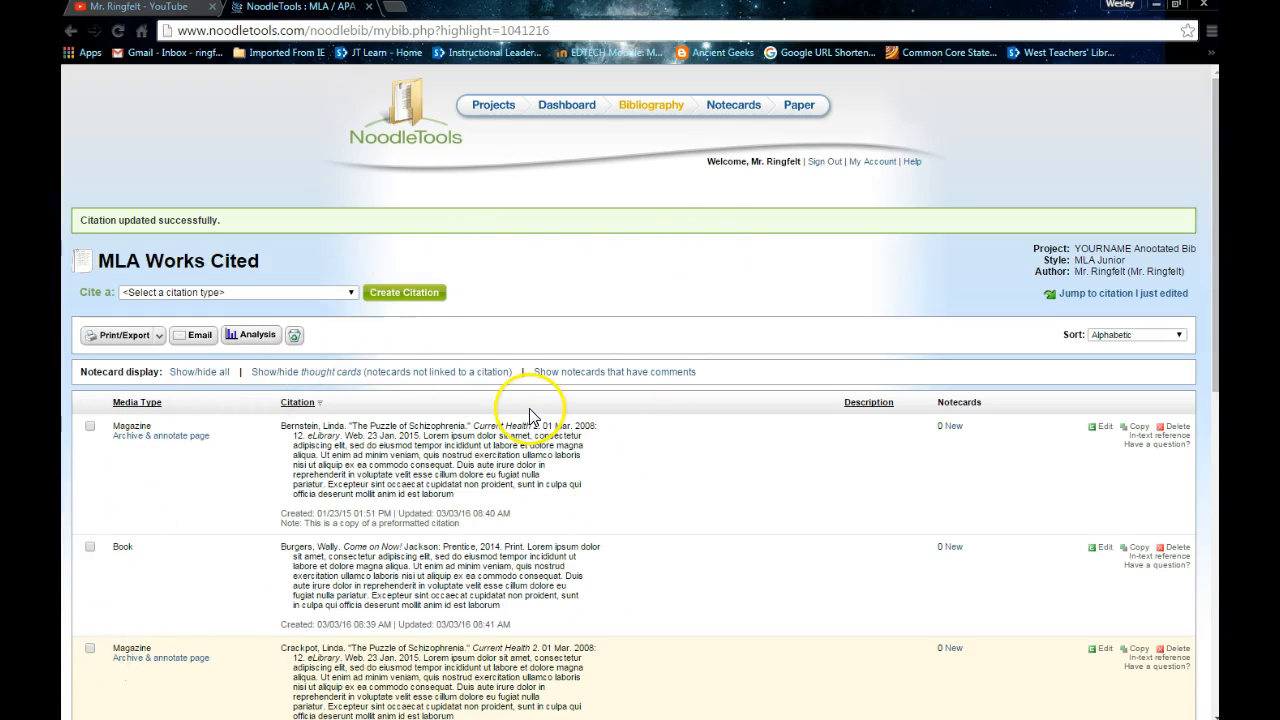
Step: Review the sample essay and the citations in the MLA Works Cited list to decide which sources to keep
scroll(530, 415, "down", 10)
scroll(530, 415, "up", 10)
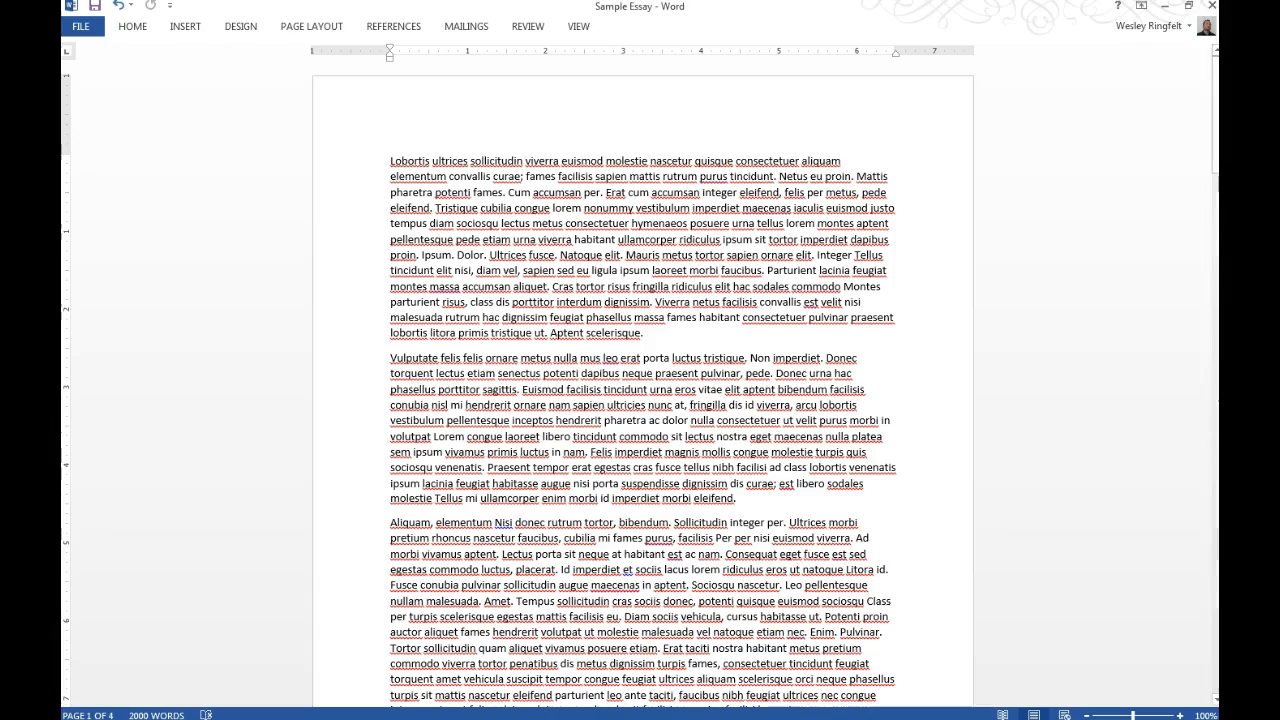
scroll(520, 300, "down", 6)
scroll(530, 360, "up", 6)
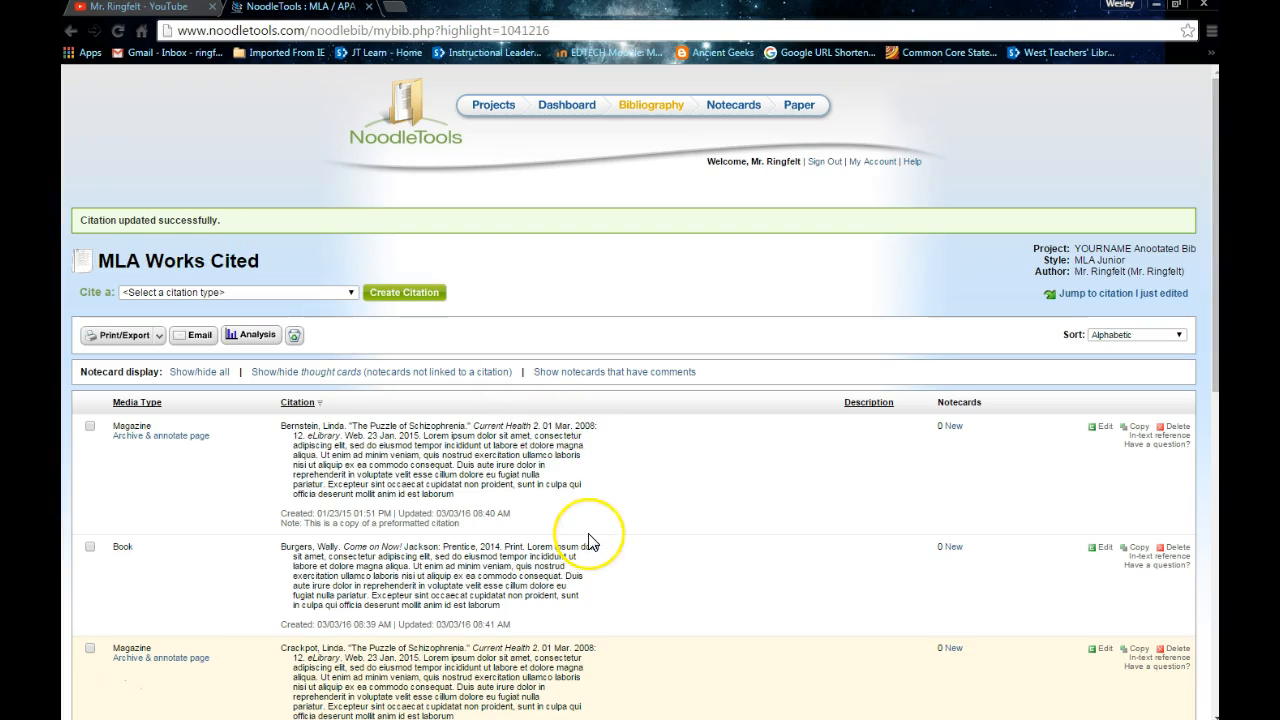
scroll(590, 541, "down", 3)
scroll(590, 541, "down", 6)
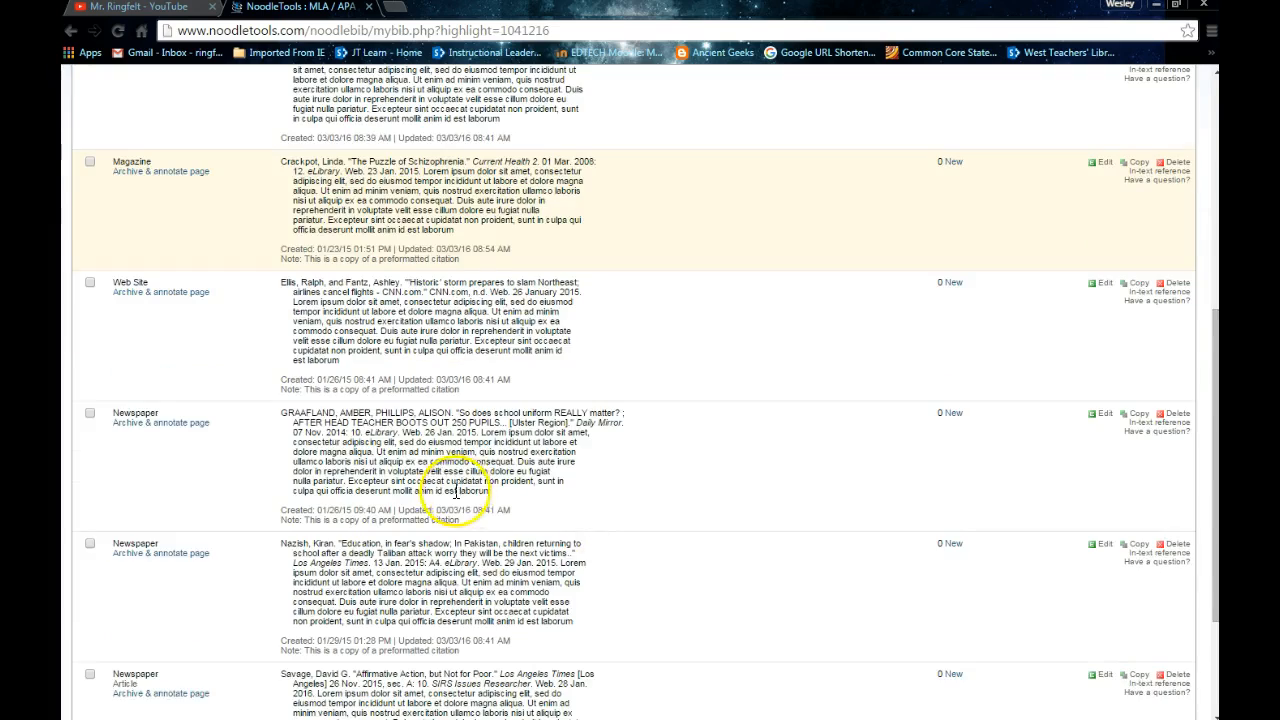
scroll(457, 490, "down", 4)
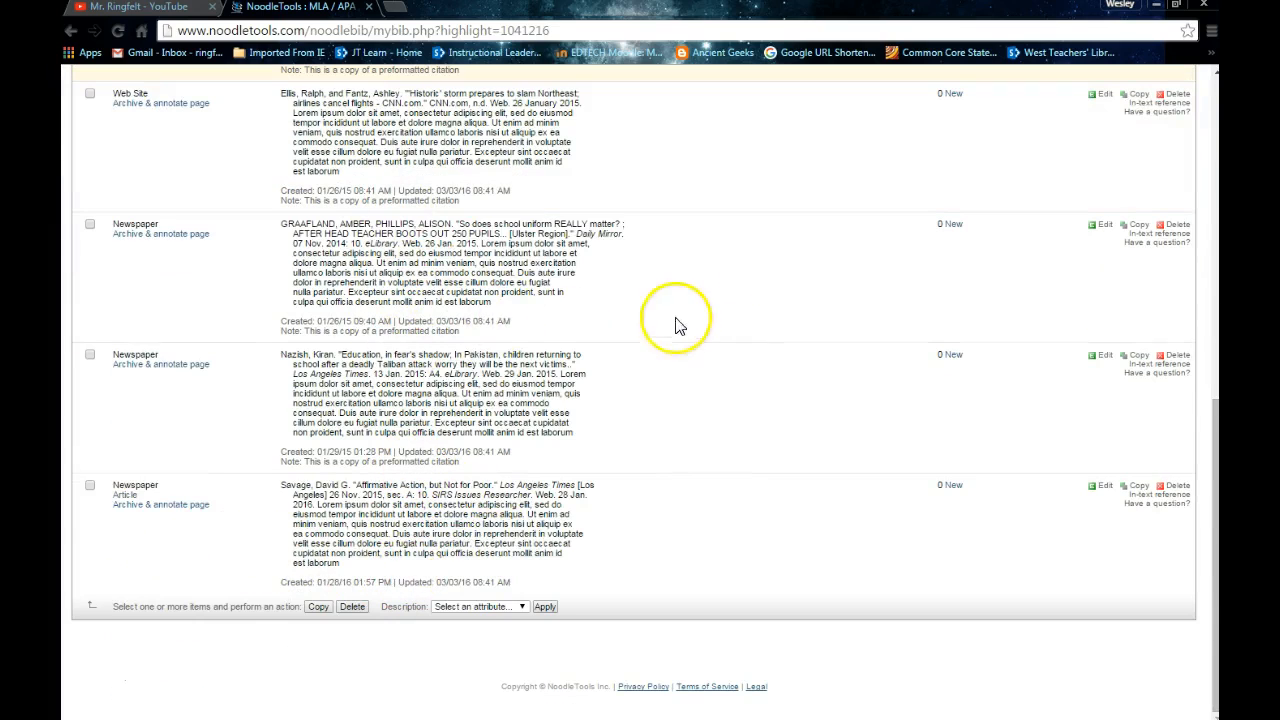
scroll(423, 443, "up", 14)
scroll(405, 450, "down", 6)
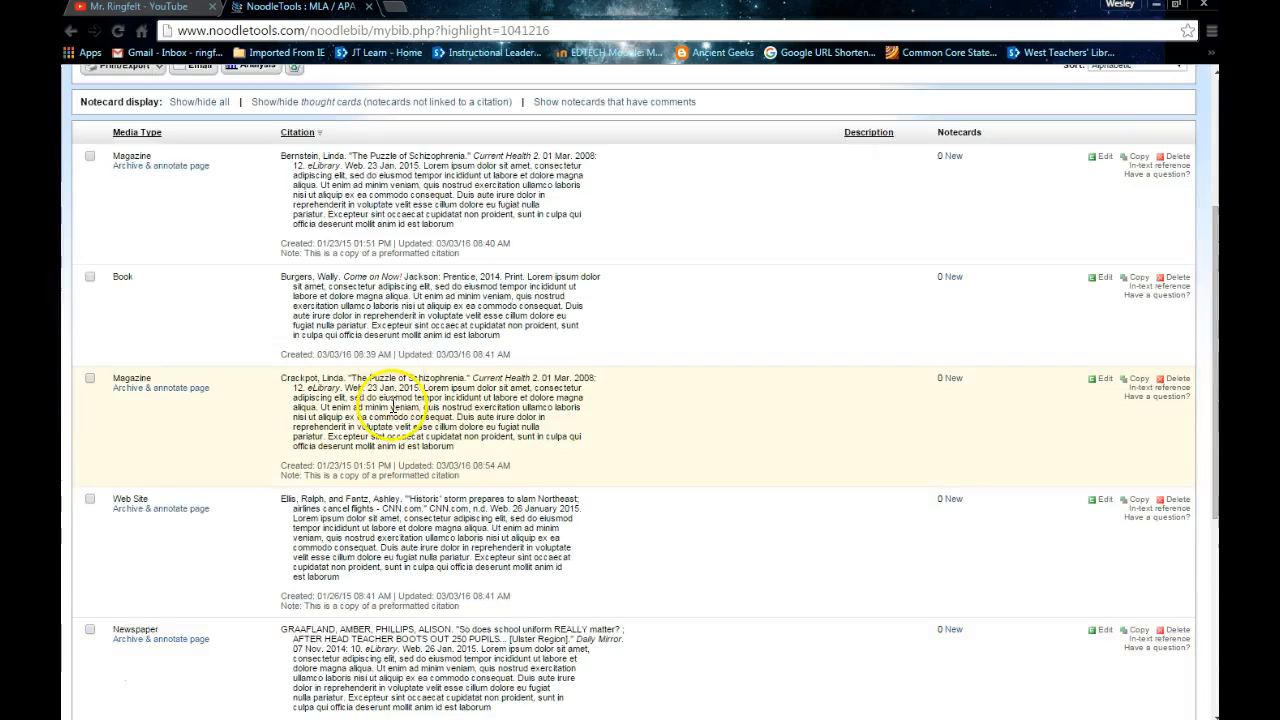
scroll(393, 405, "down", 5)
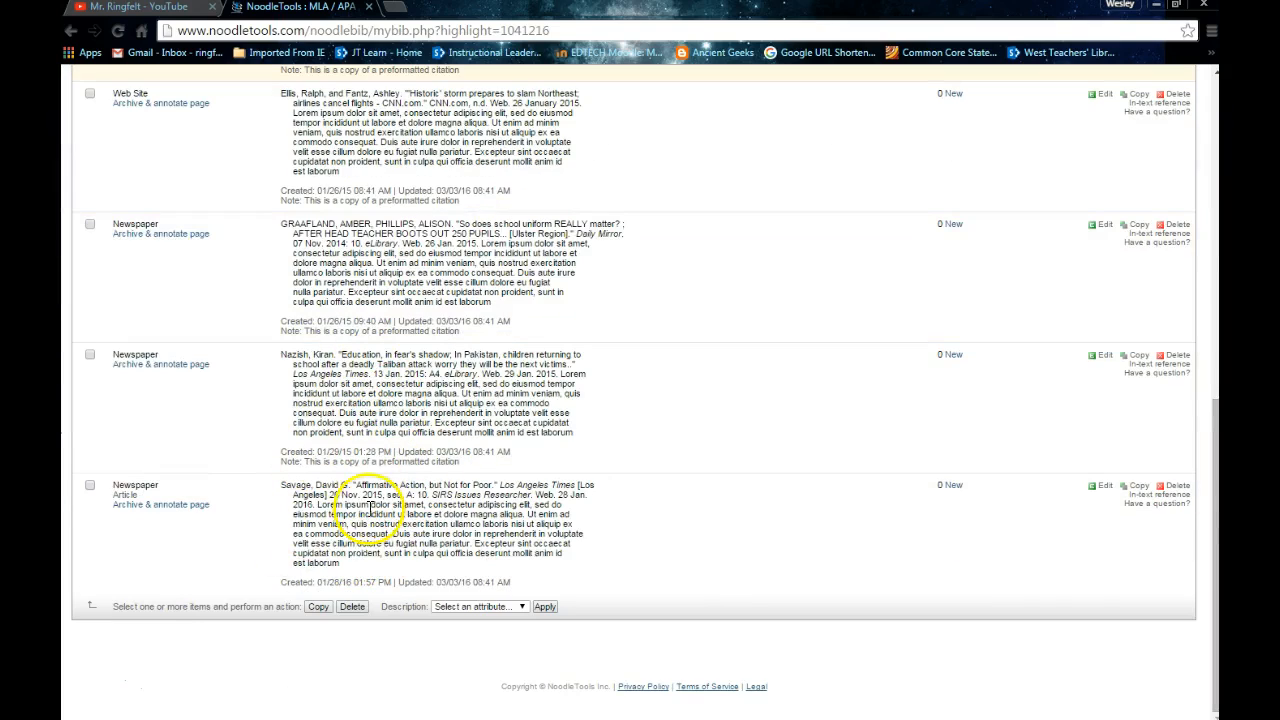
scroll(378, 392, "up", 12)
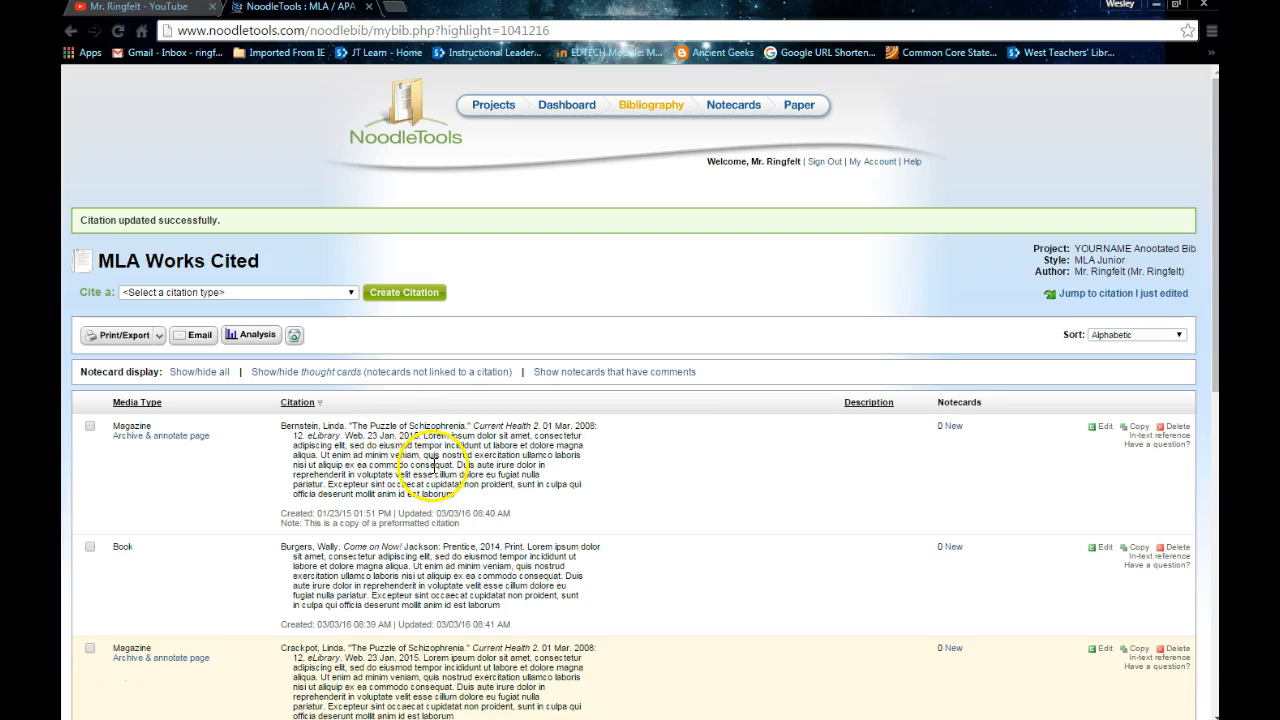
scroll(389, 490, "down", 3)
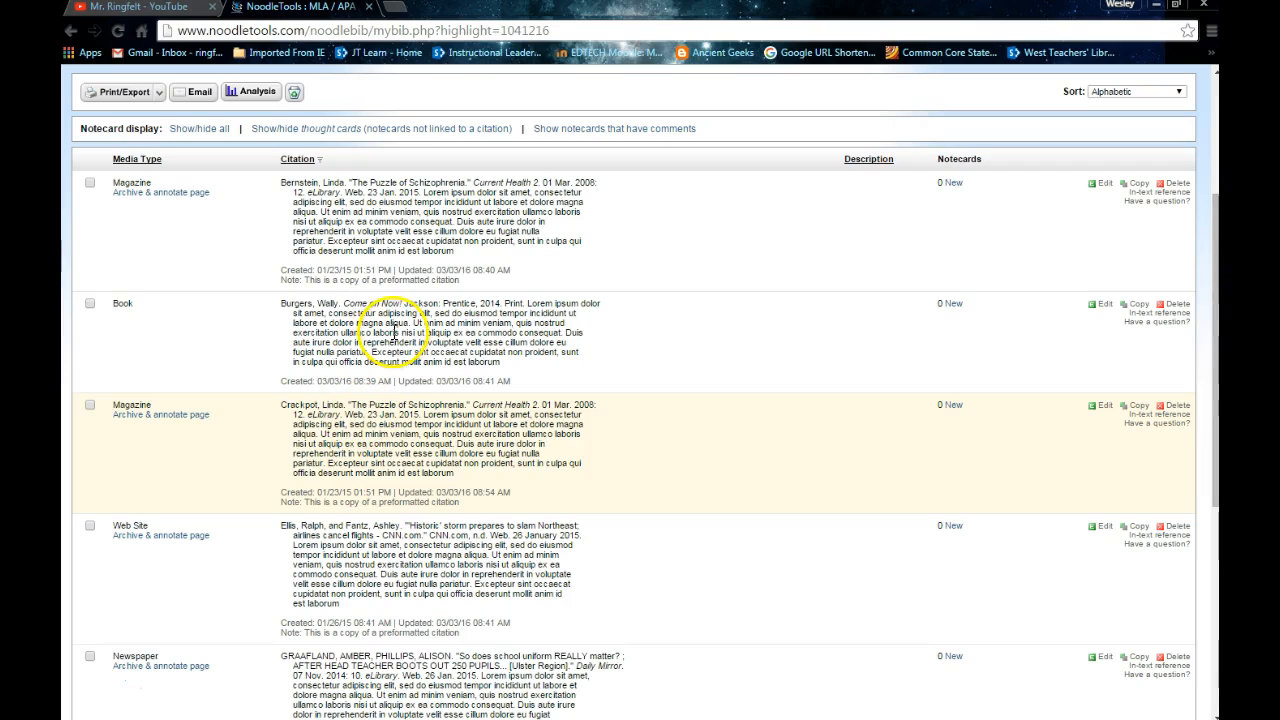
scroll(408, 438, "down", 5)
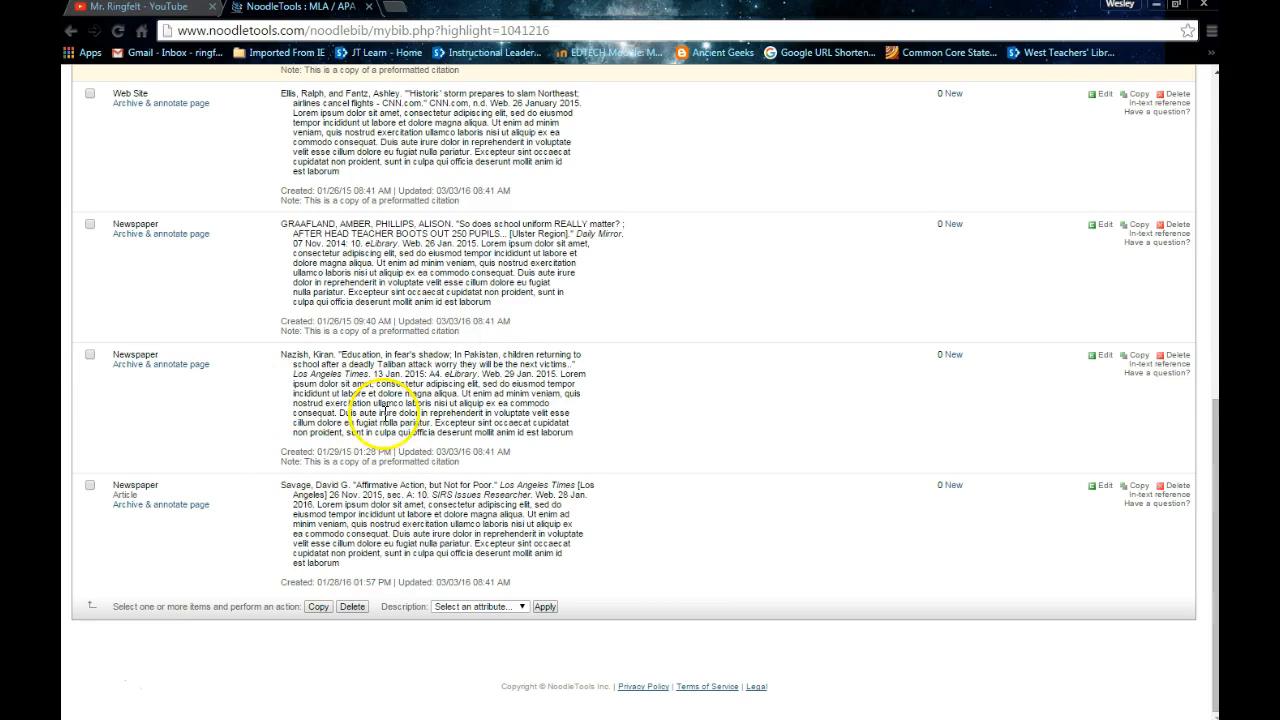
Step: Delete the "Education, in fear's shadow" newspaper citation and the CNN.com "'Historic' storm" web site citation together from the MLA Works Cited list
left_click_drag(578, 440, 283, 355)
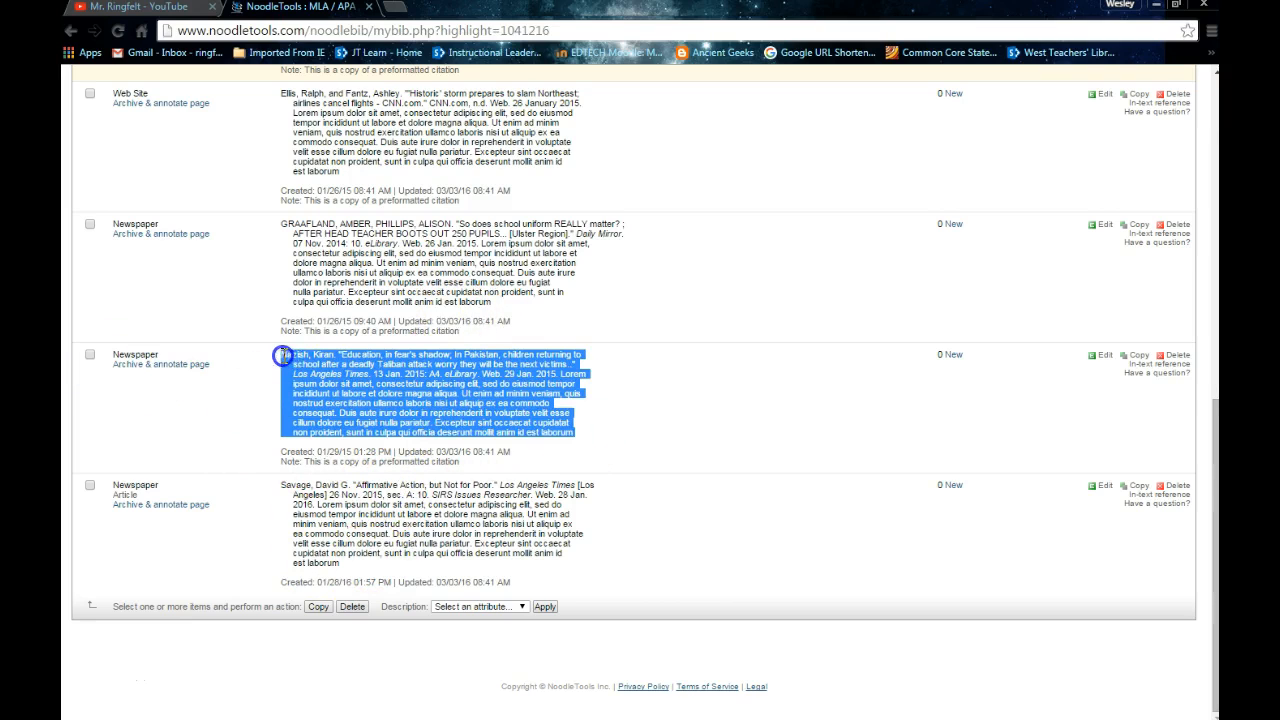
left_click_drag(339, 171, 266, 100)
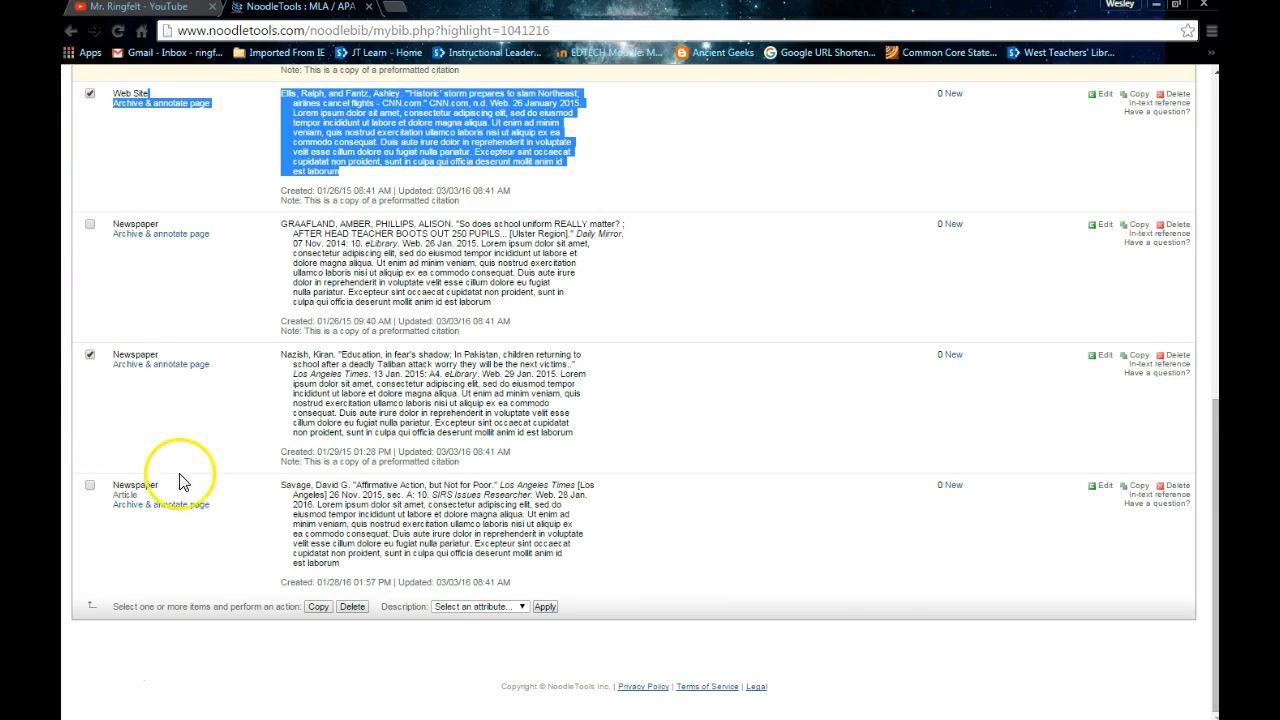
left_click(354, 607)
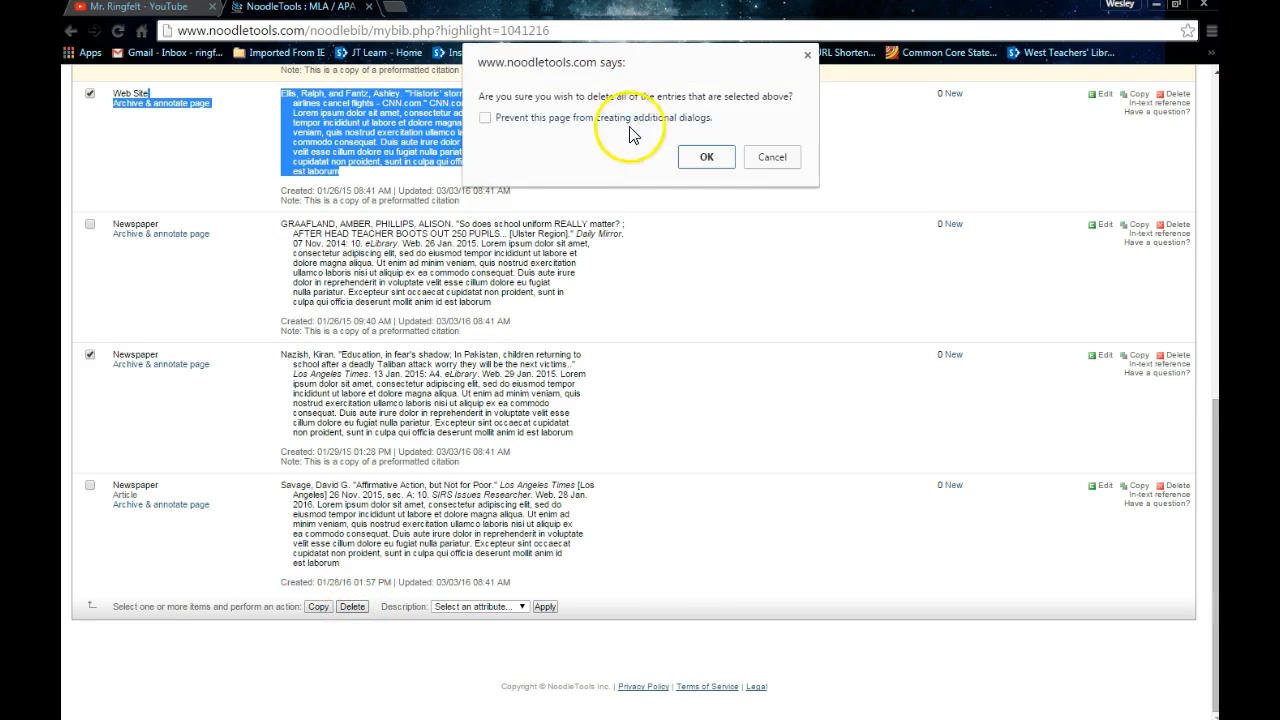
left_click(708, 160)
left_click(706, 158)
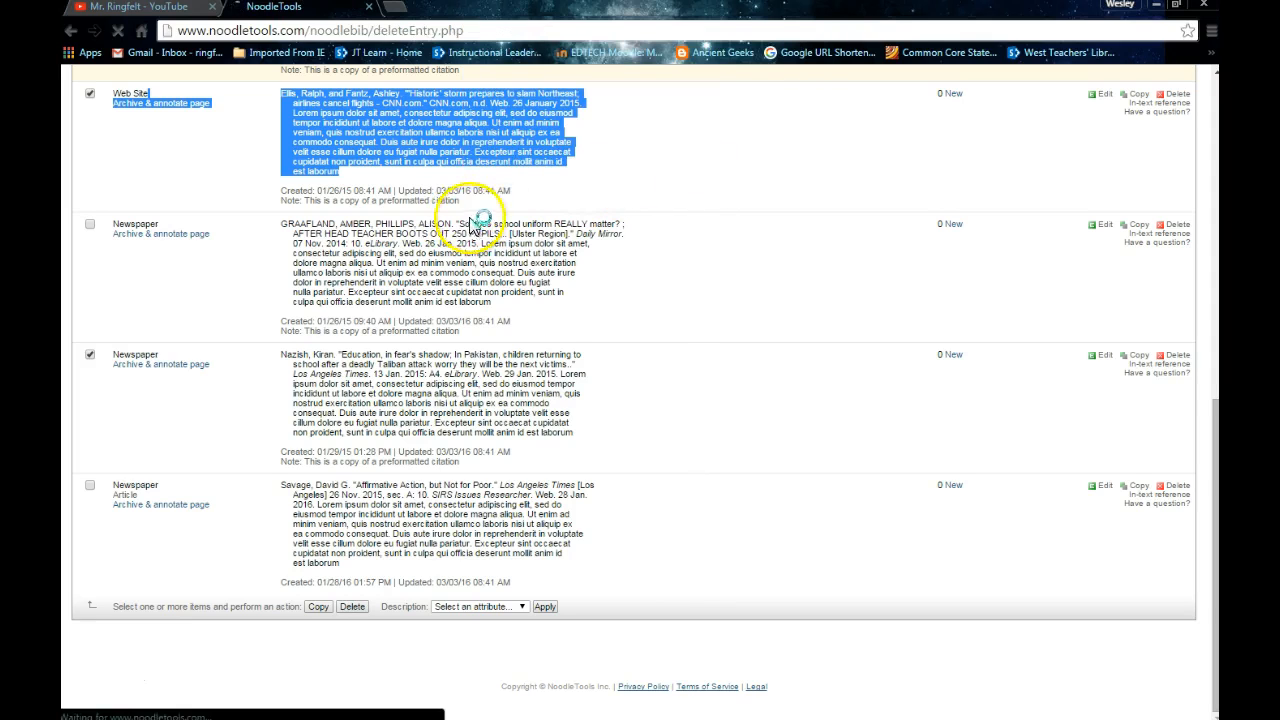
Step: Set the bibliography's print formatting options to include citations only, omitting the annotations
scroll(394, 228, "down", 3)
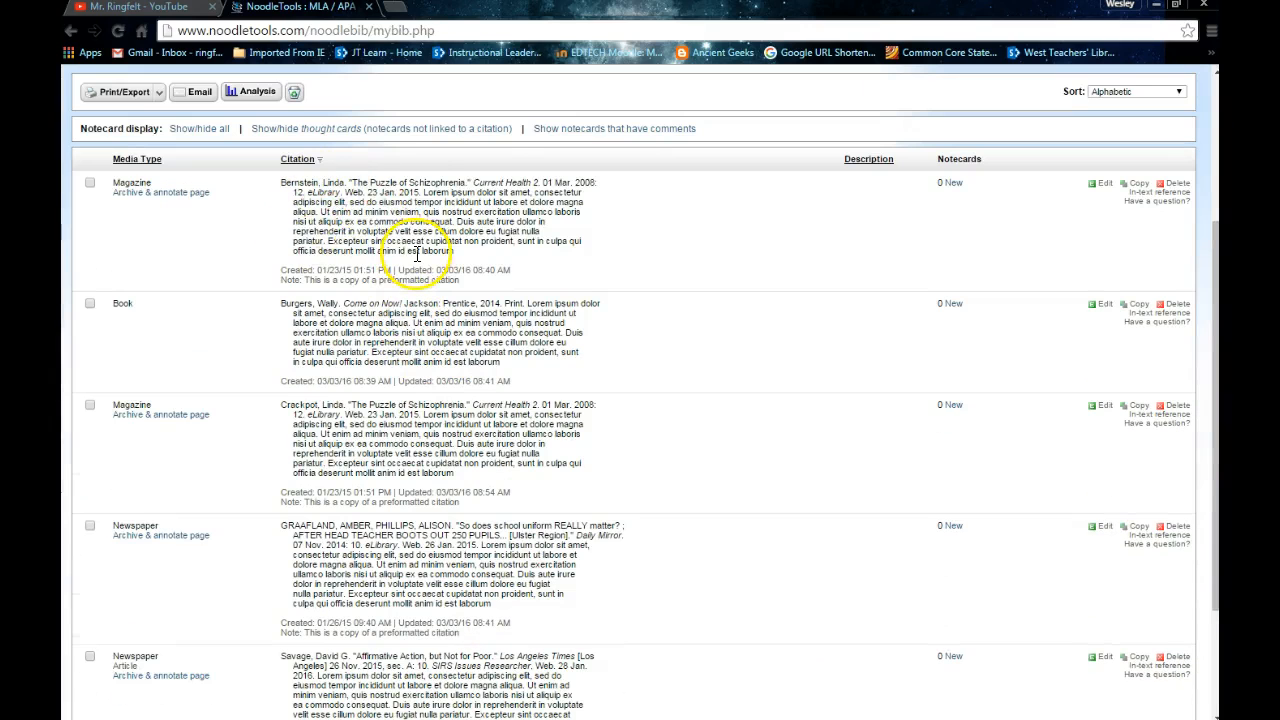
scroll(417, 252, "down", 3)
scroll(416, 252, "up", 5)
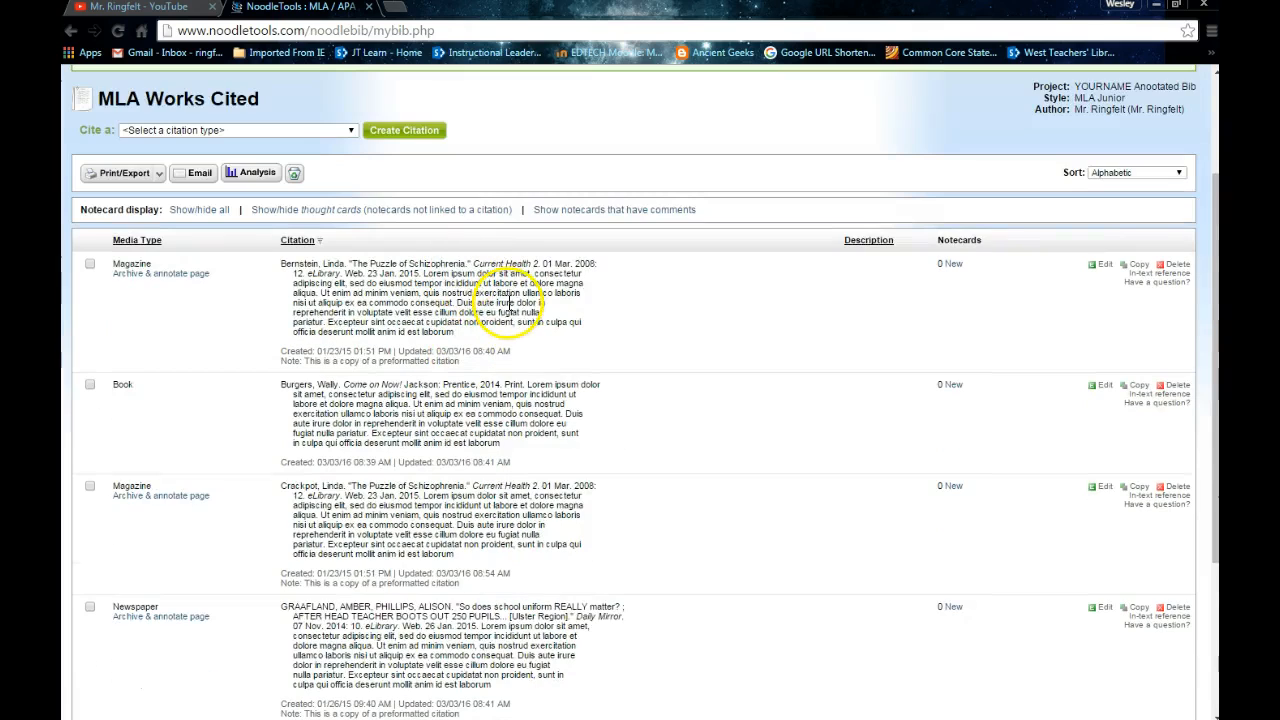
scroll(516, 310, "up", 2)
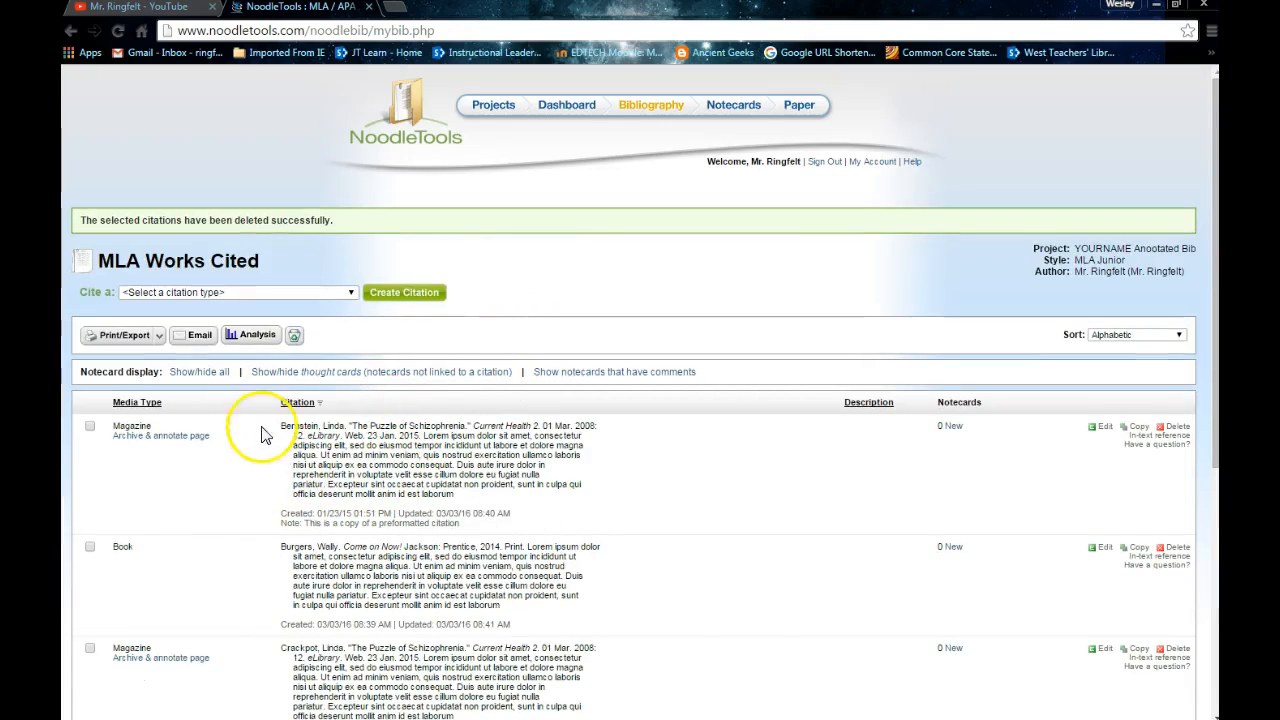
left_click(160, 336)
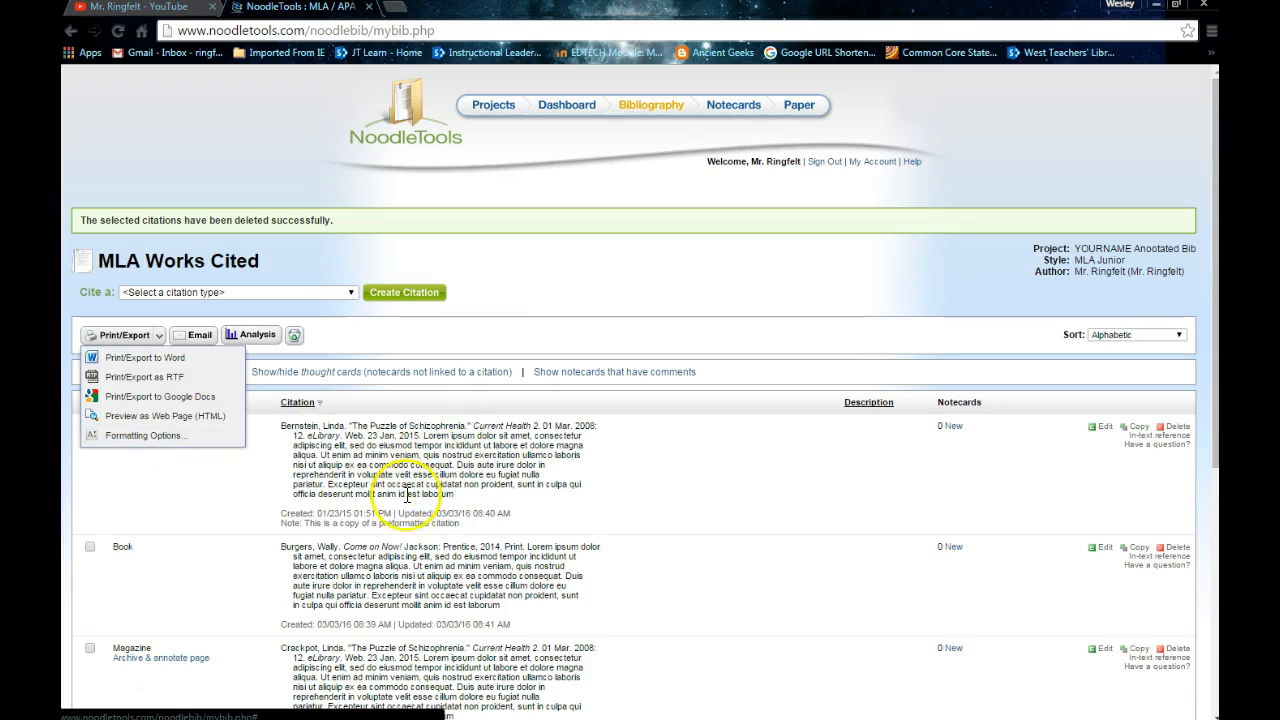
left_click(140, 436)
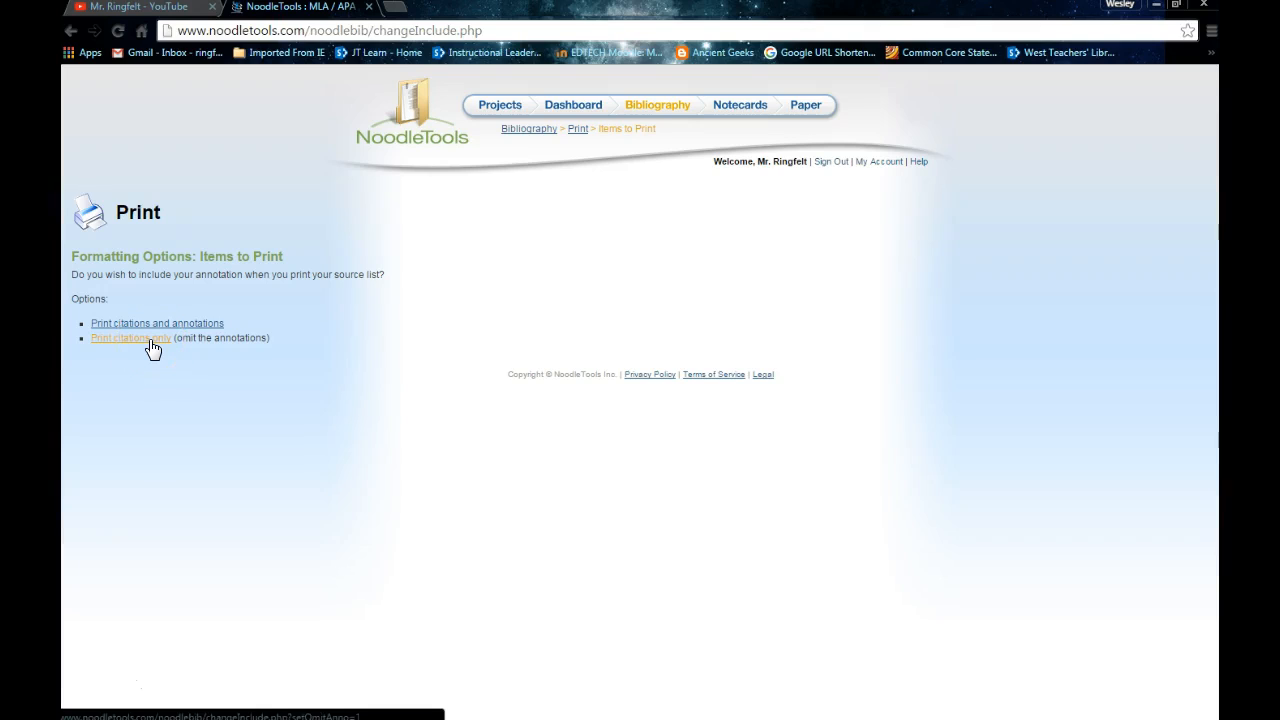
left_click(150, 340)
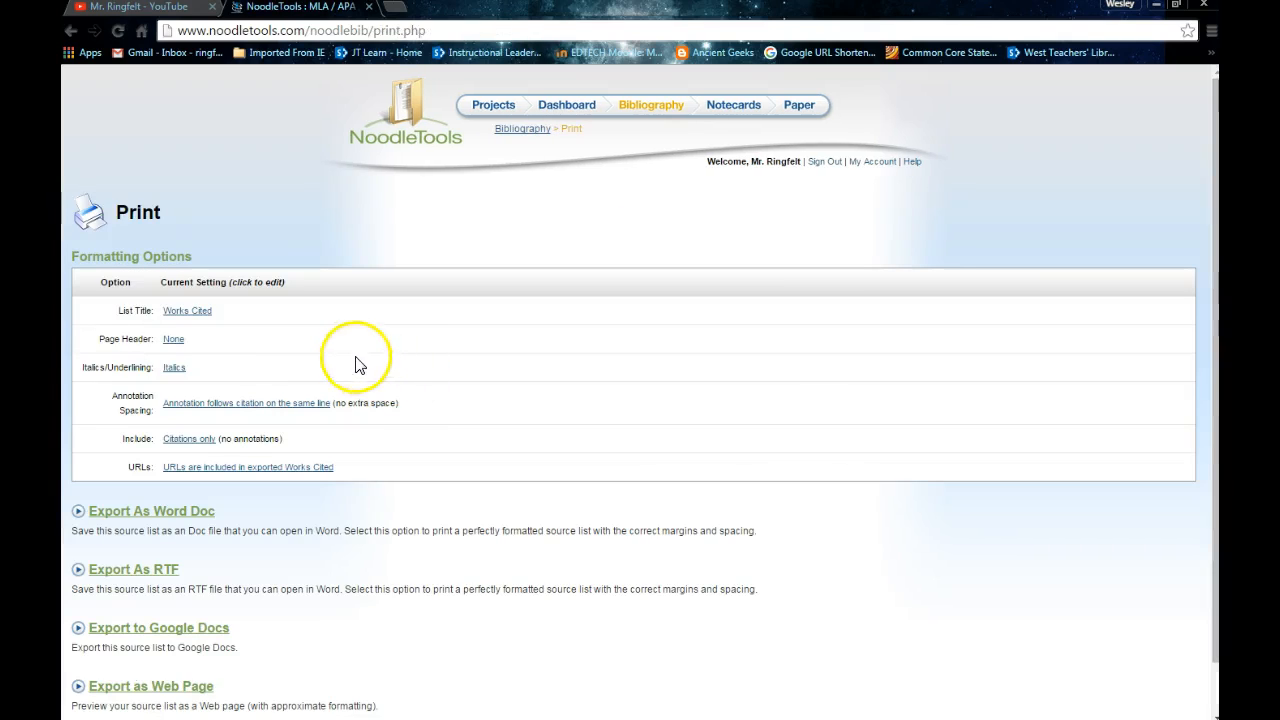
Step: Export the source list as a Word document, open the downloaded file and enable editing in it
scroll(390, 350, "down", 2)
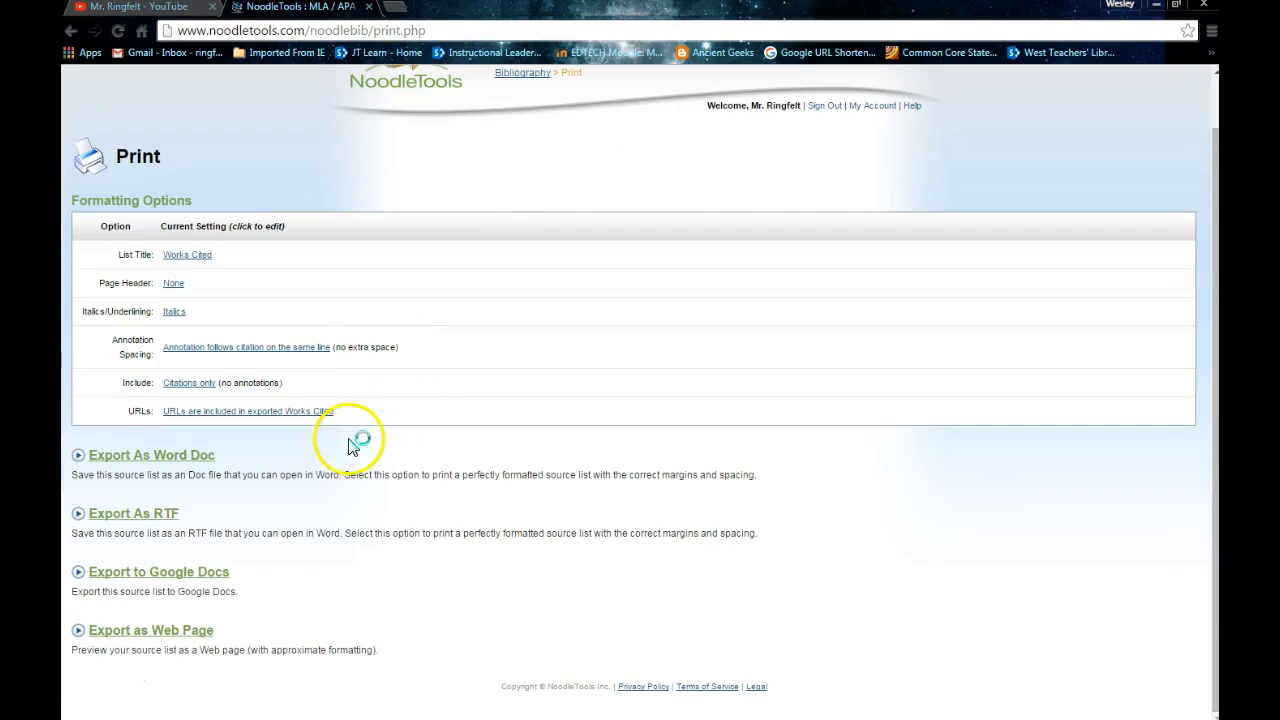
left_click(191, 455)
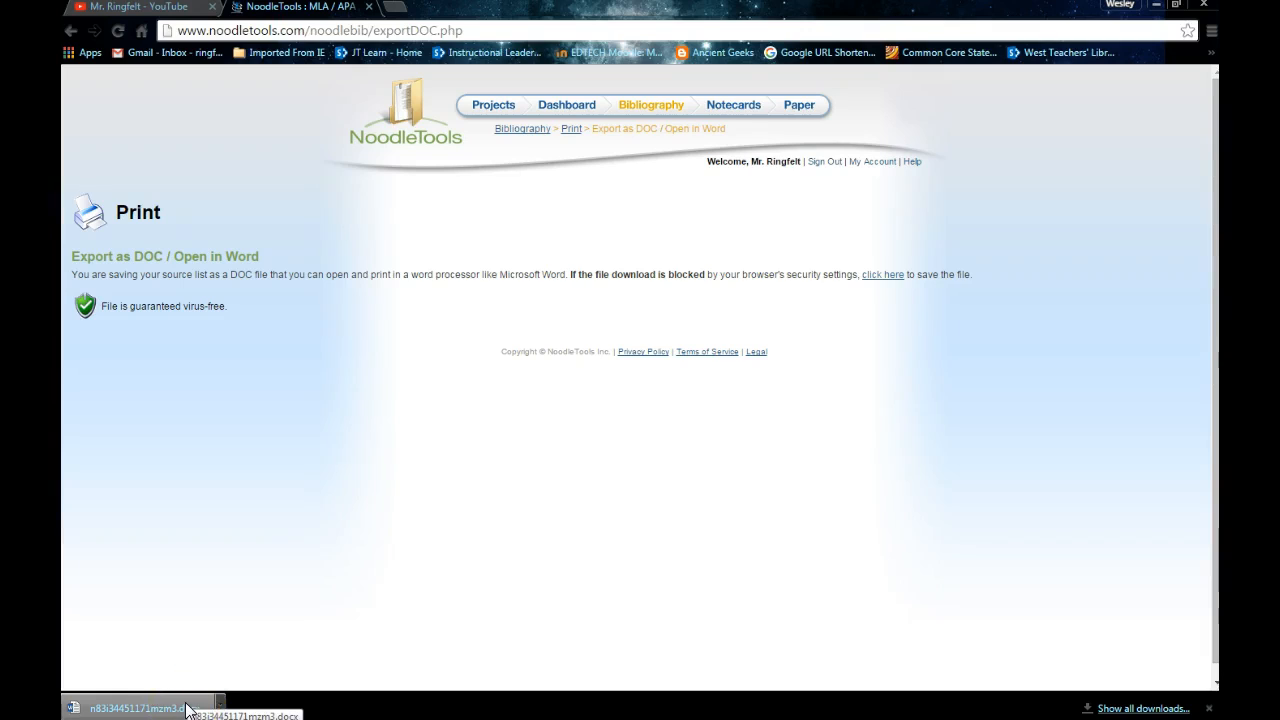
left_click(186, 708)
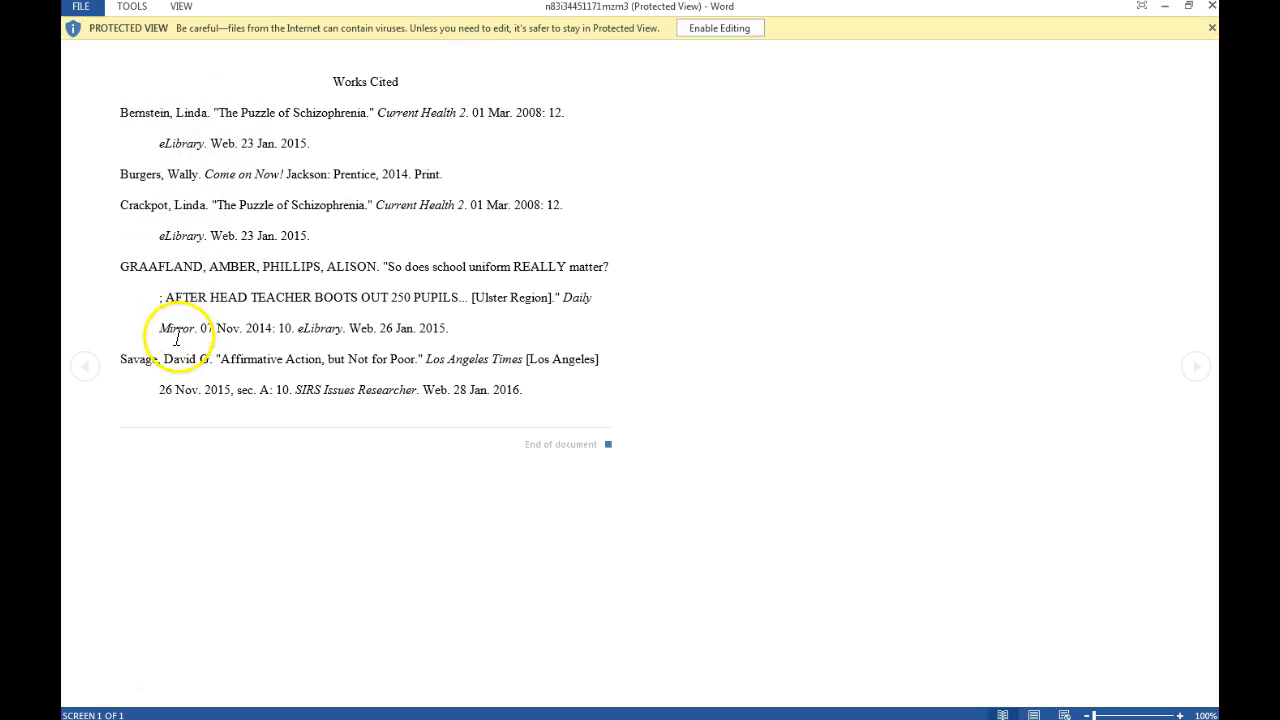
left_click(741, 28)
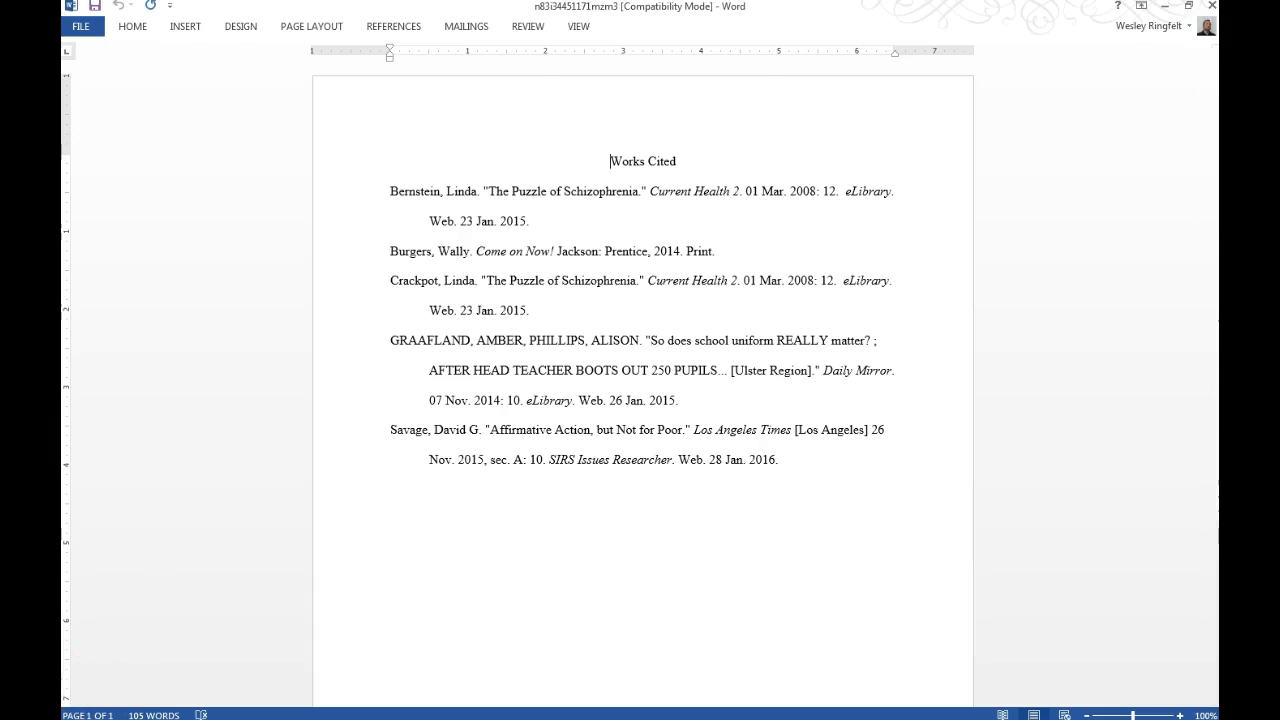
Step: Switch to Proposal.docx in Google Docs and copy all body paragraphs below the "Proposal Essay" title
key("alt+Tab")
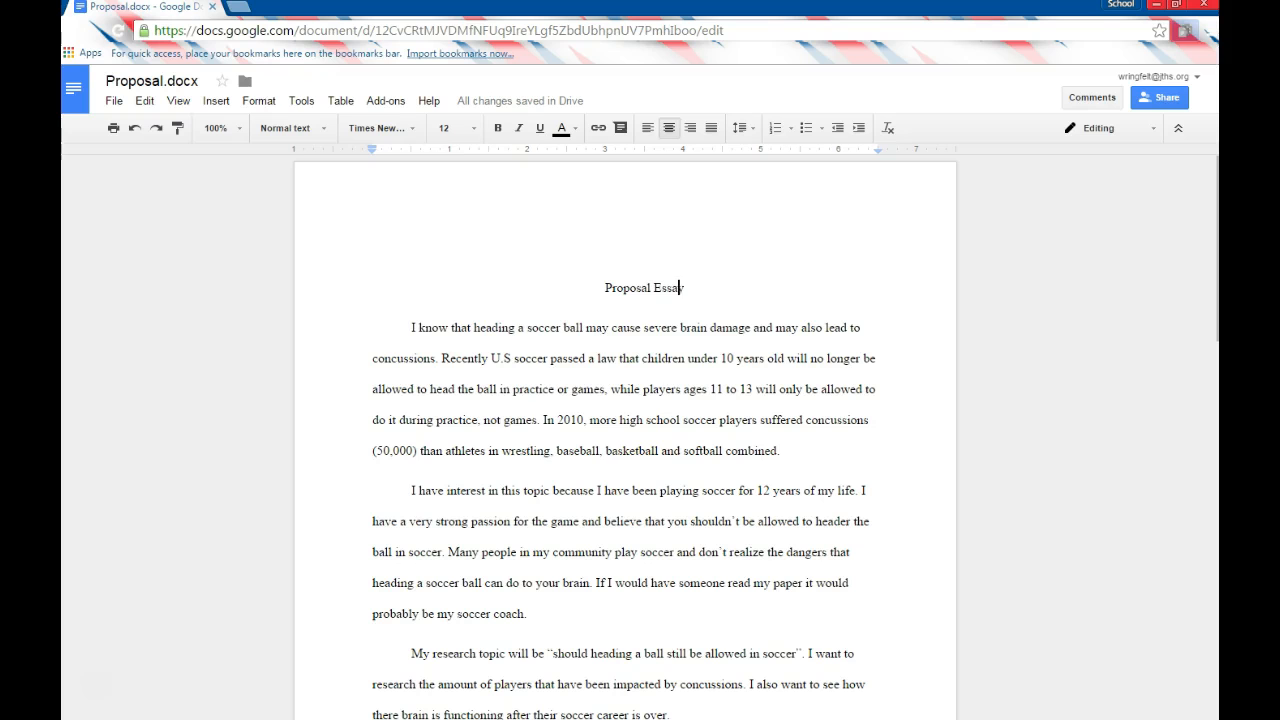
scroll(605, 287, "down", 10)
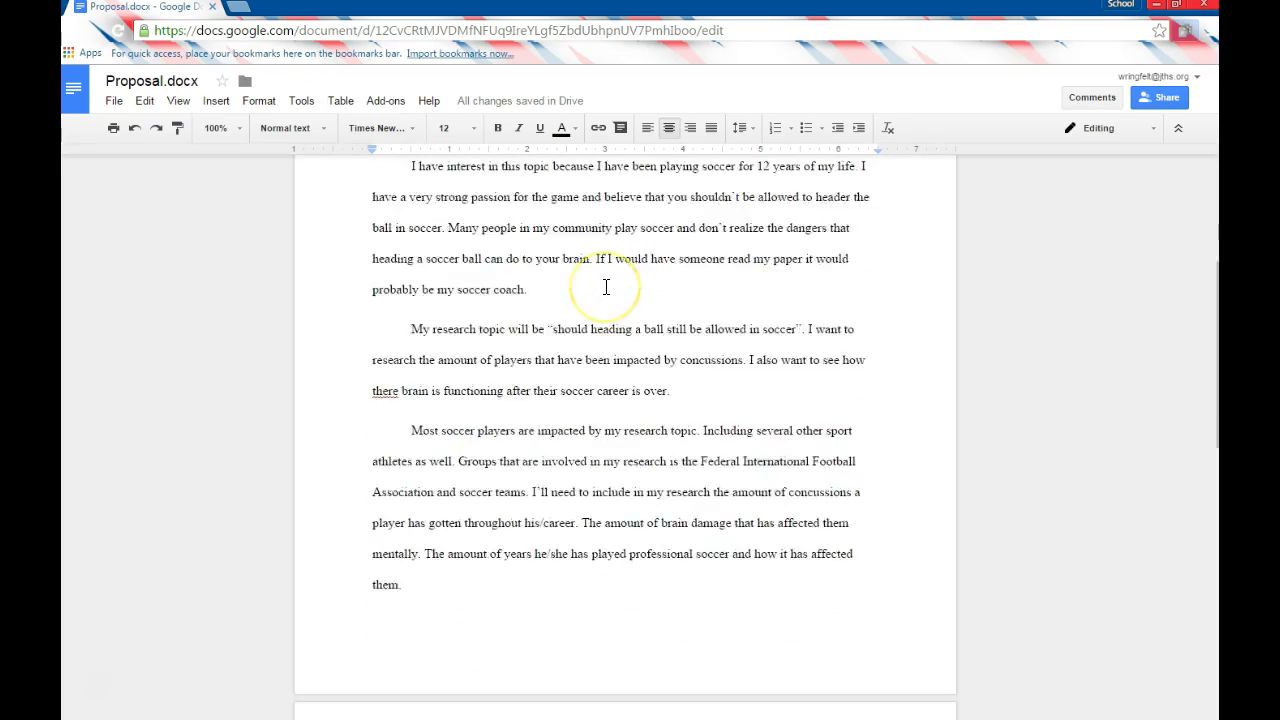
scroll(690, 320, "up", 10)
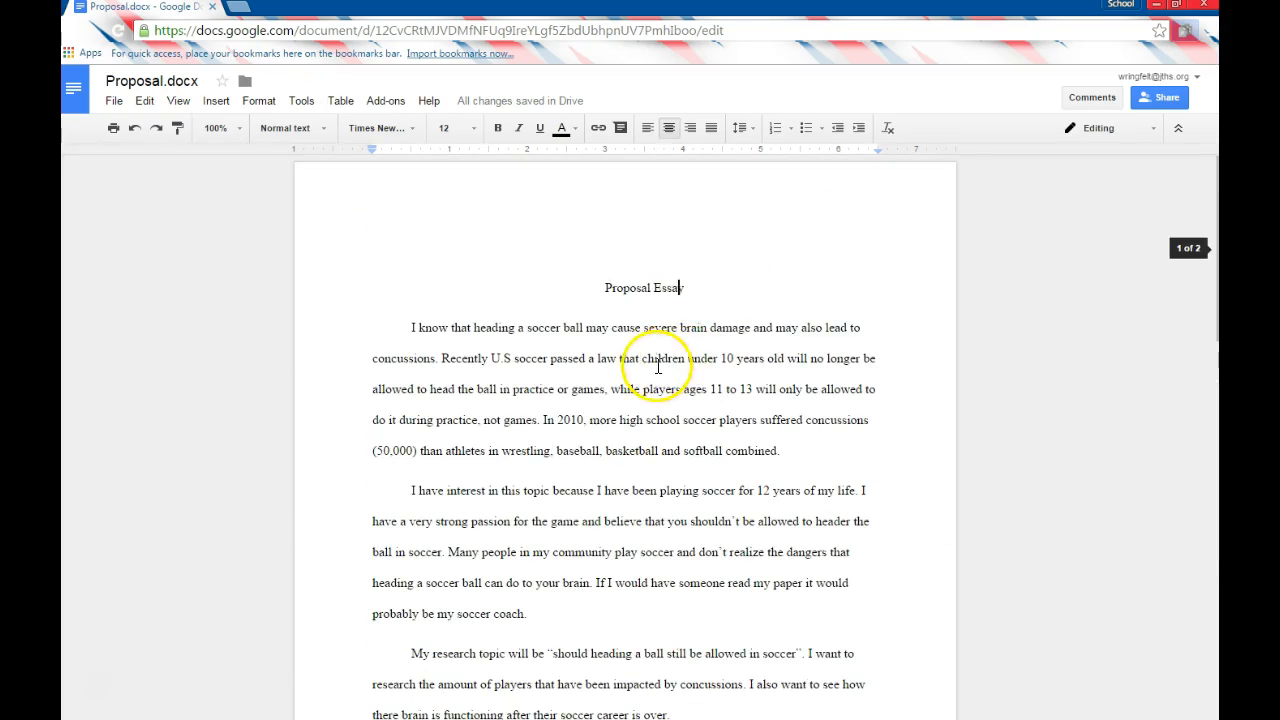
scroll(779, 450, "down", 5)
left_click_drag(811, 660, 399, 285)
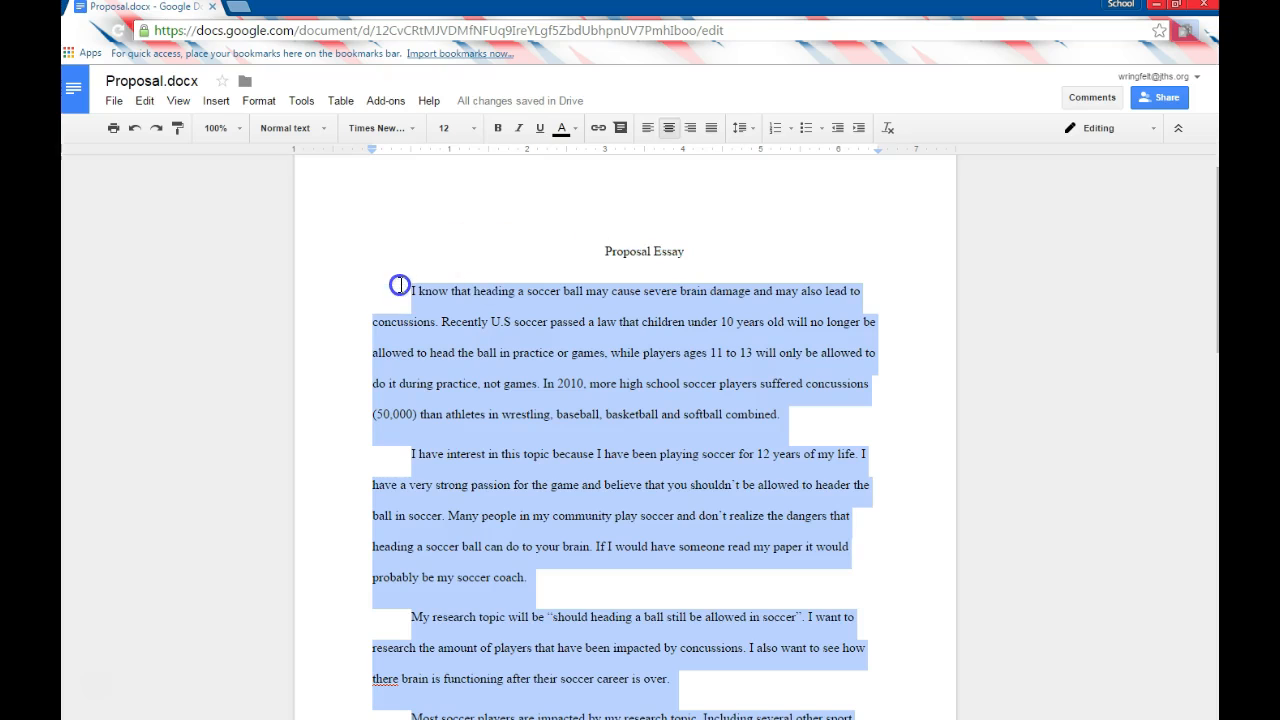
right_click(612, 339)
left_click(651, 374)
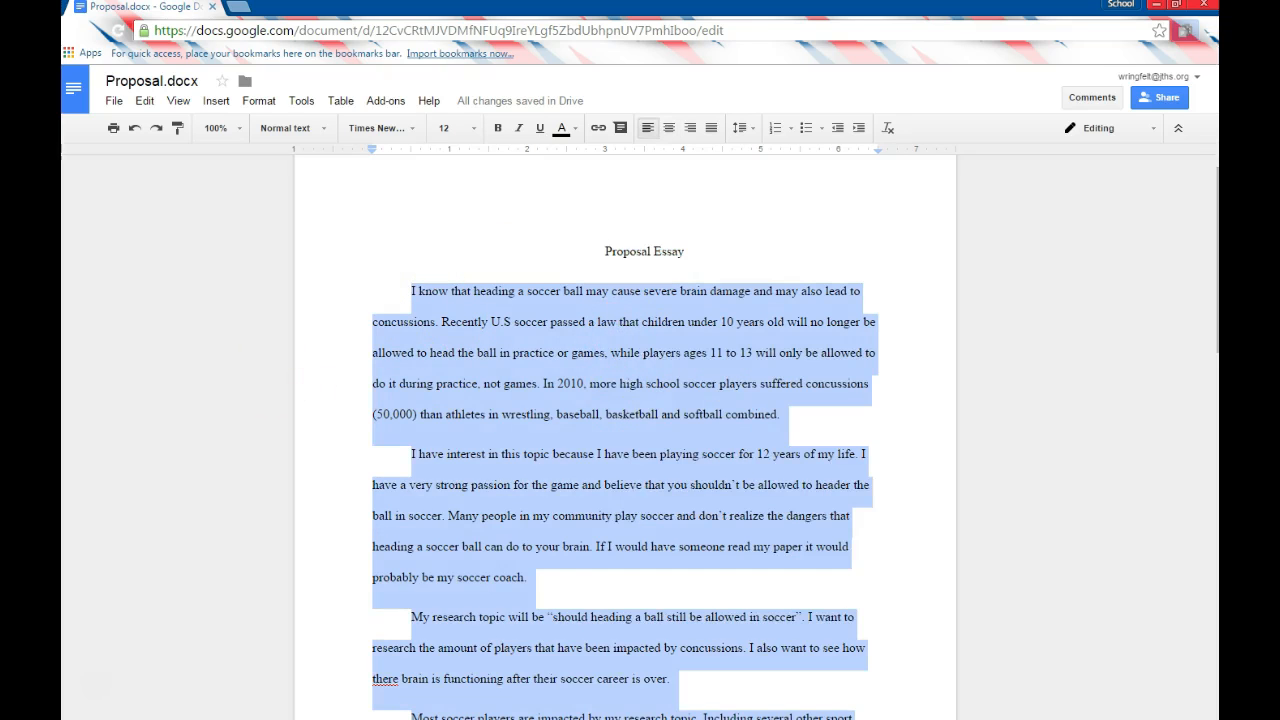
Step: Switch to the Sample Essay in Word and paste the copied paragraphs as text only on a new line above the first paragraph
key("alt+Tab")
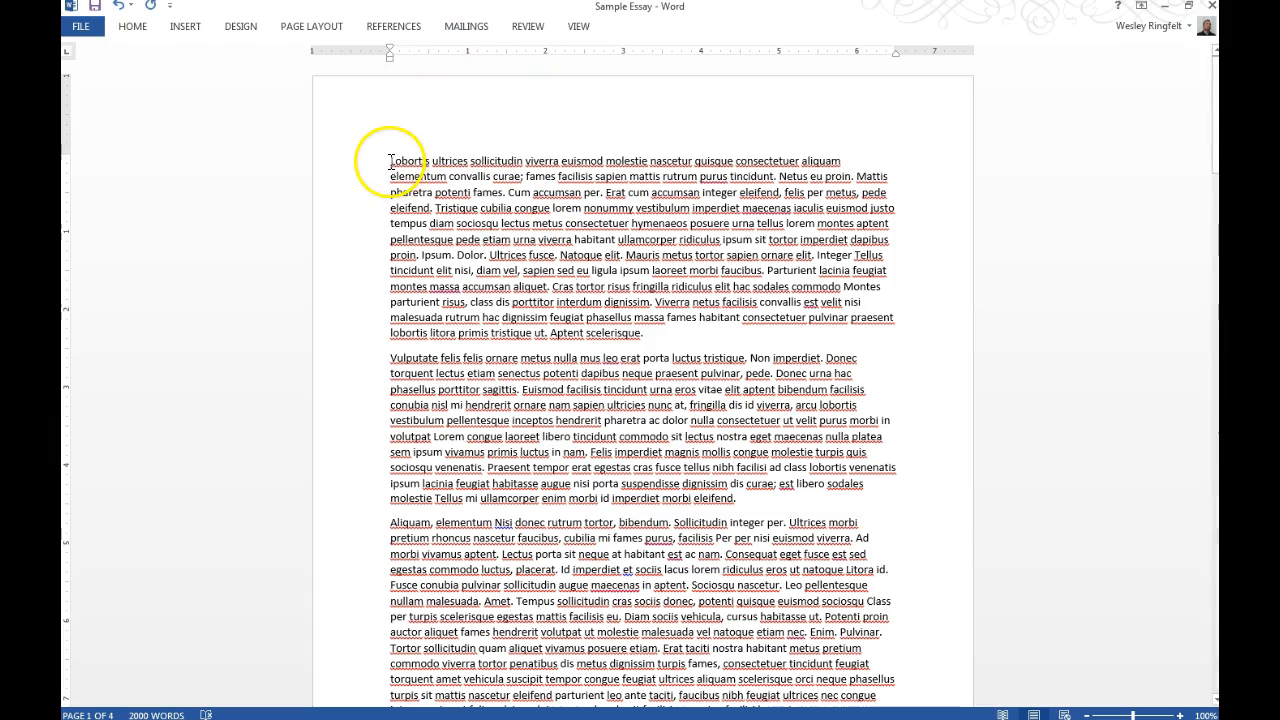
left_click(386, 161)
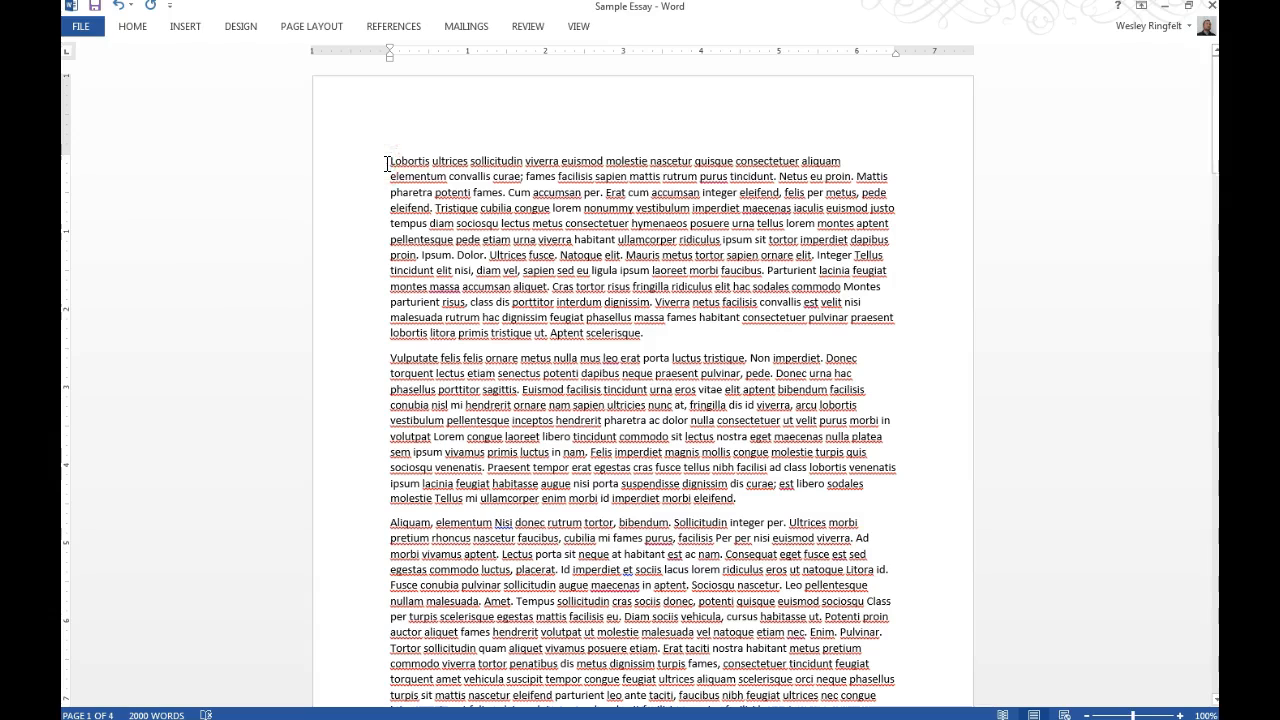
right_click(386, 161)
left_click(376, 140)
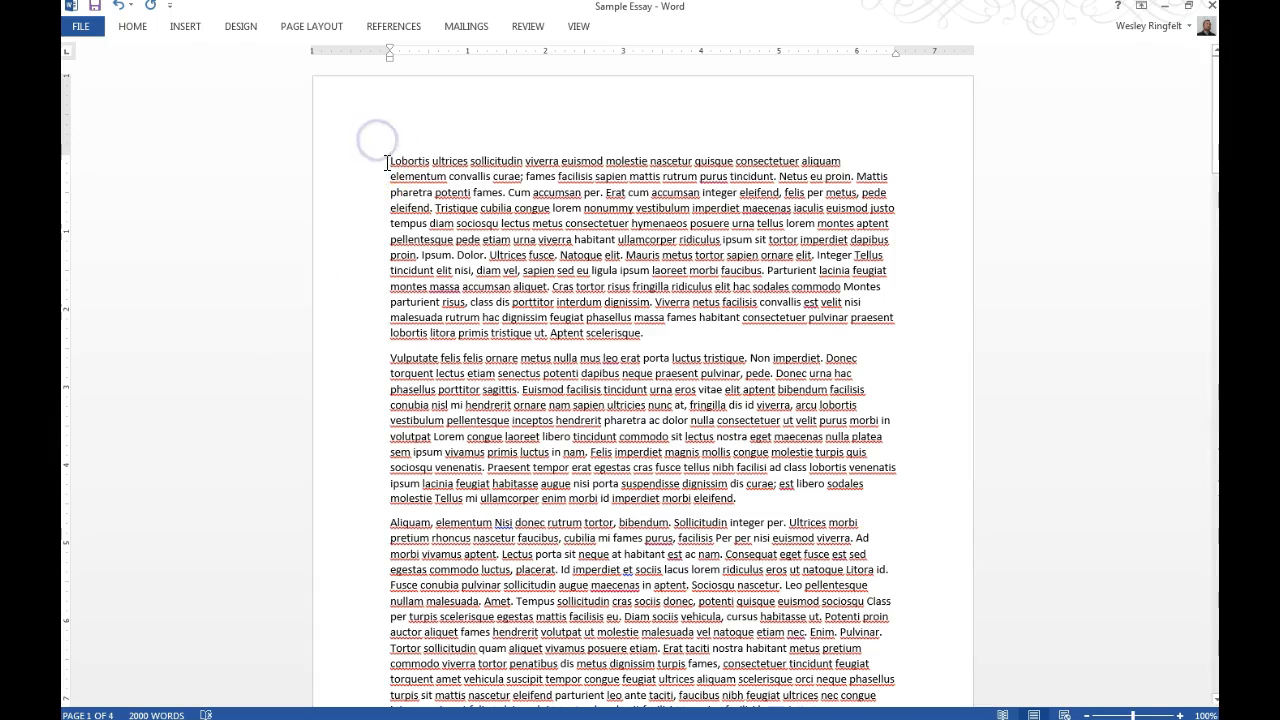
key("Return")
left_click(408, 160)
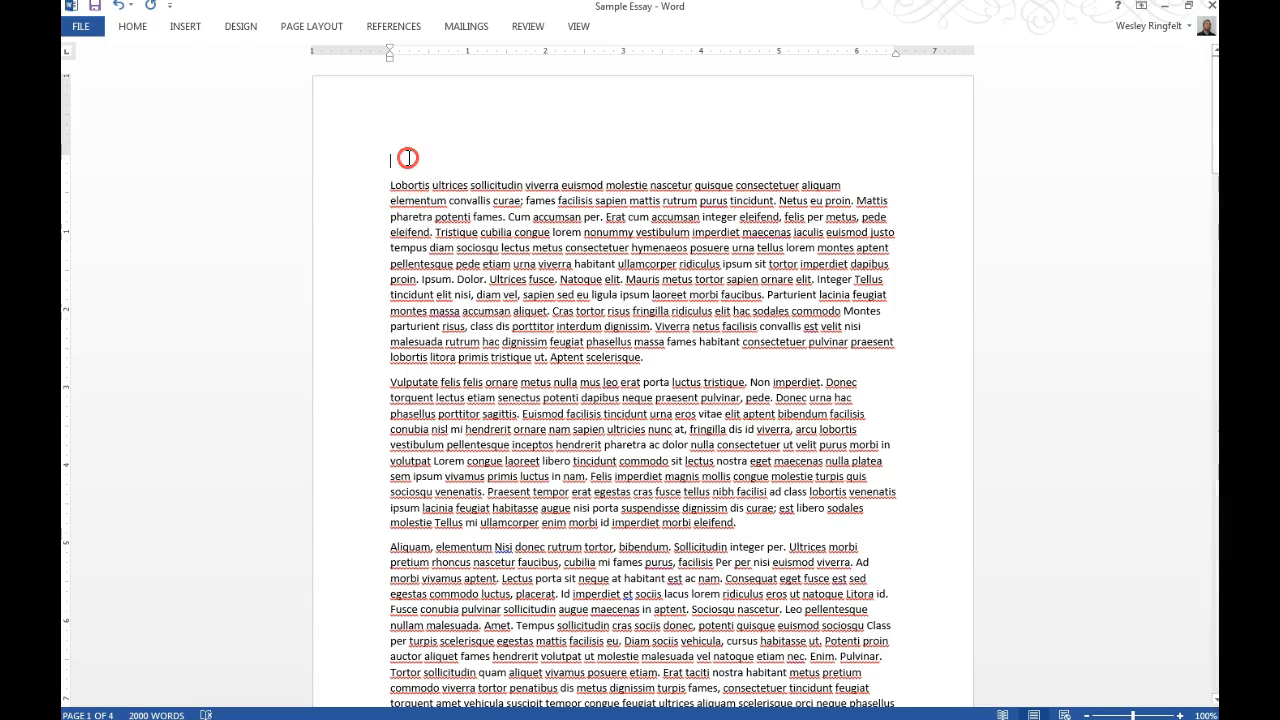
right_click(408, 160)
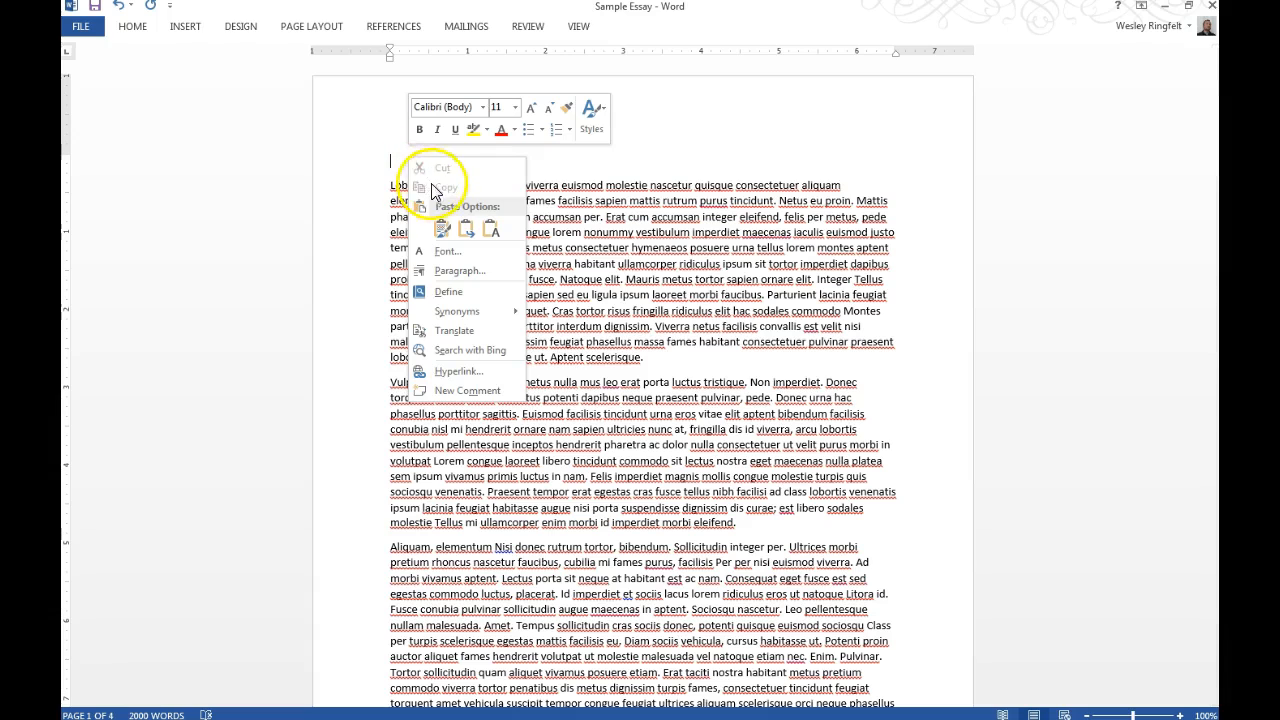
left_click(491, 229)
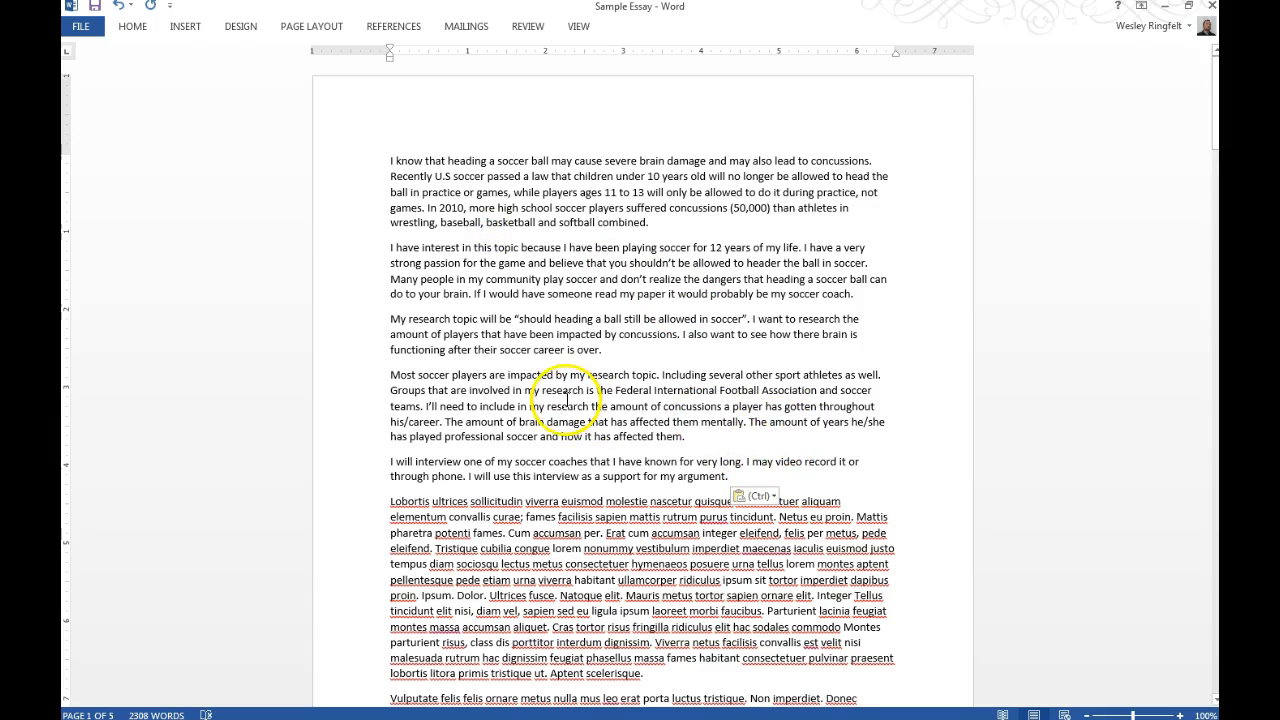
scroll(480, 440, "down", 12)
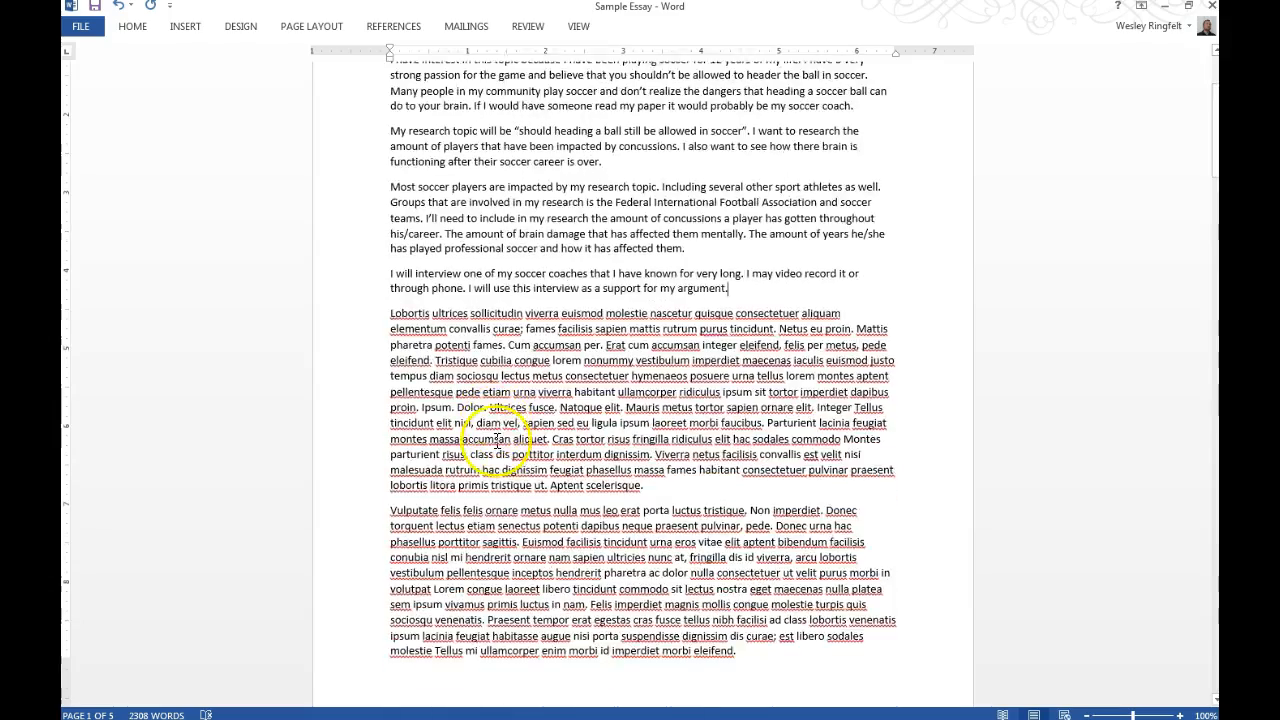
Step: Select the entire essay text and format it as Times New Roman at 12 pt
scroll(475, 432, "up", 12)
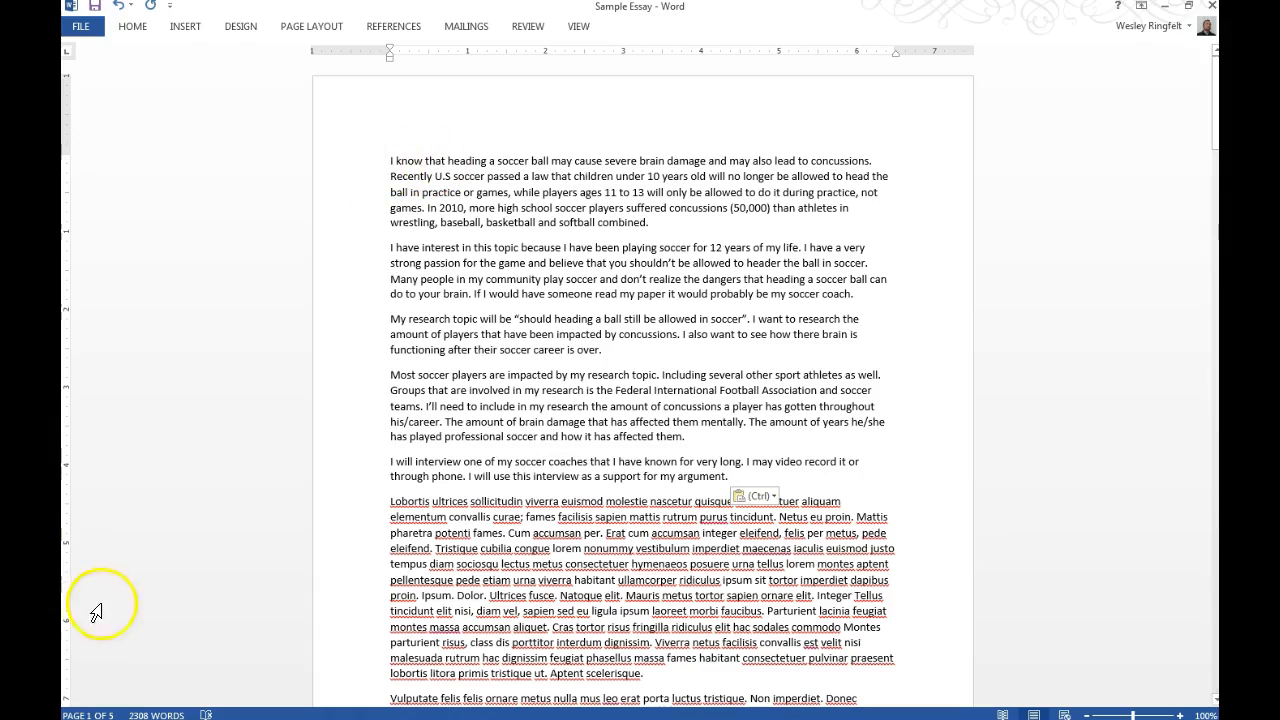
left_click_drag(411, 181, 608, 300)
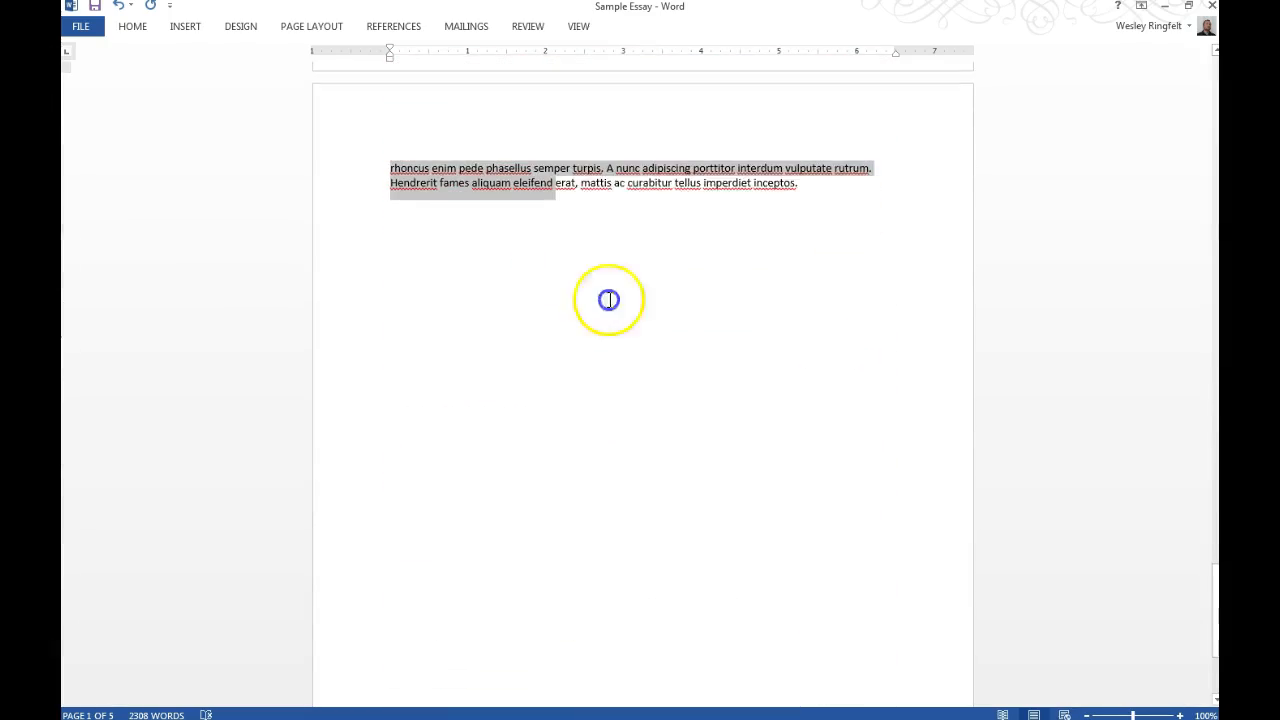
left_click(132, 26)
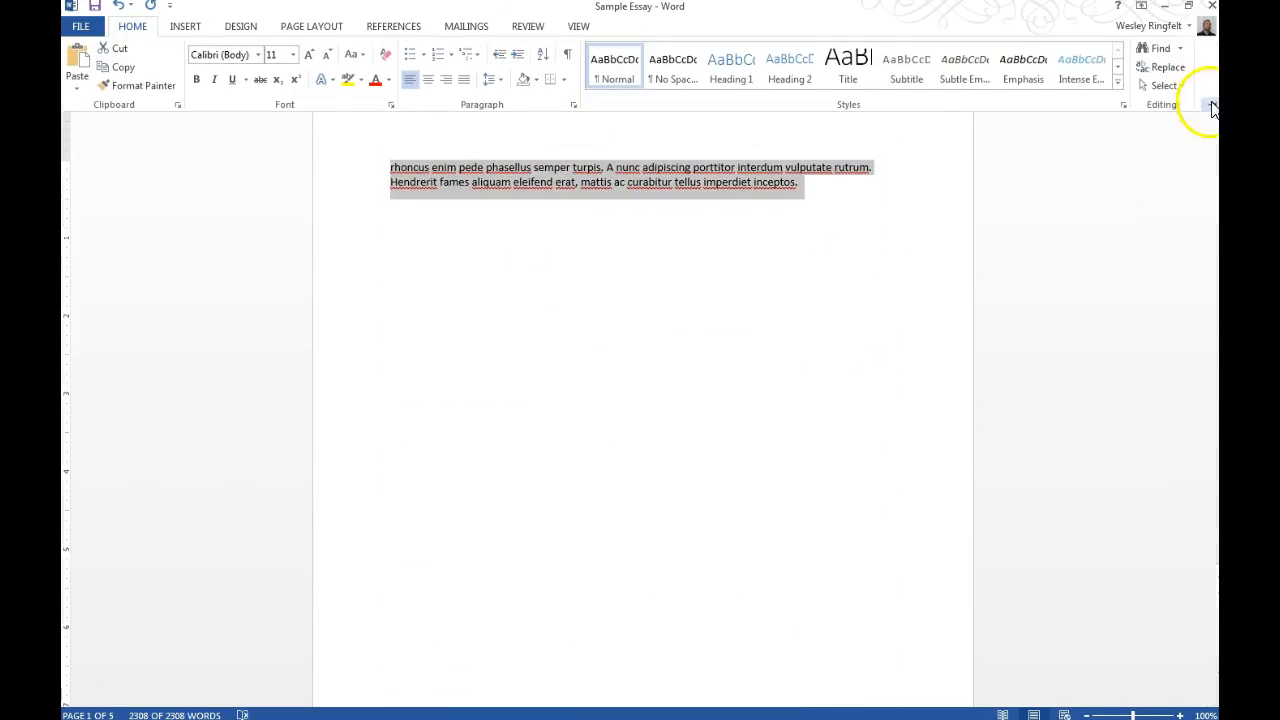
left_click(1211, 104)
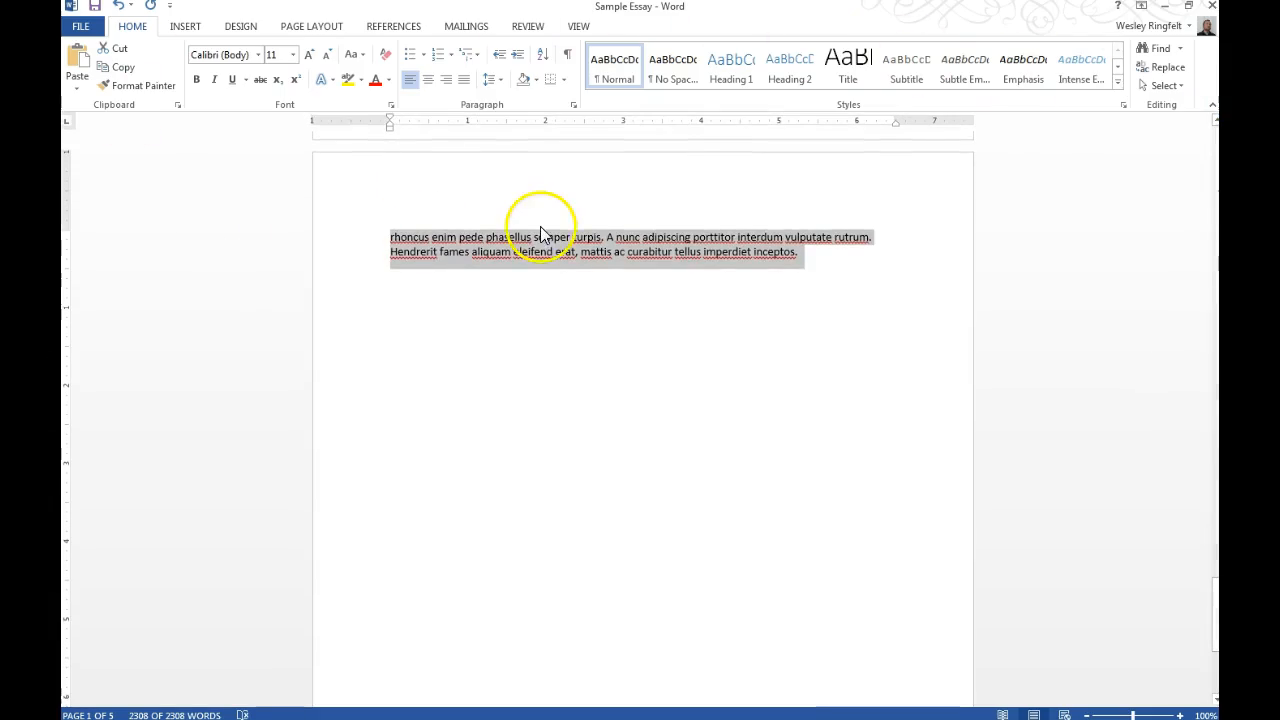
scroll(543, 232, "up", 12)
scroll(568, 314, "up", 20)
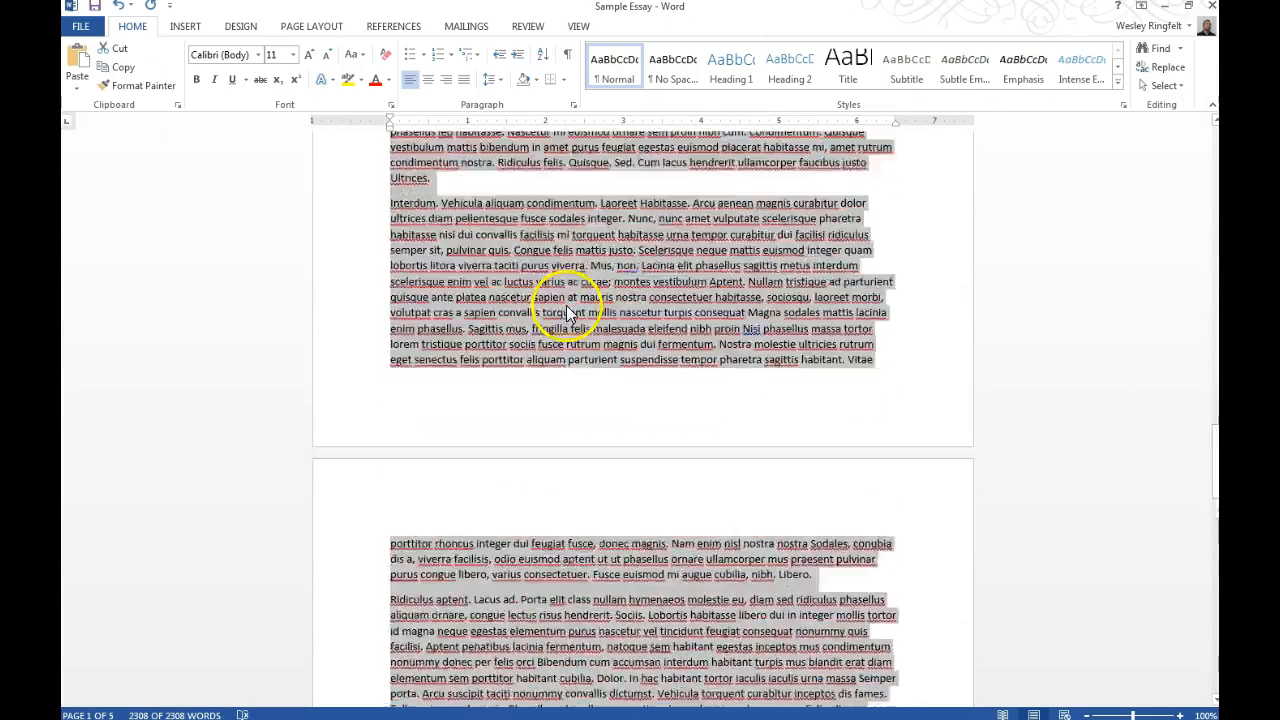
scroll(519, 152, "up", 1)
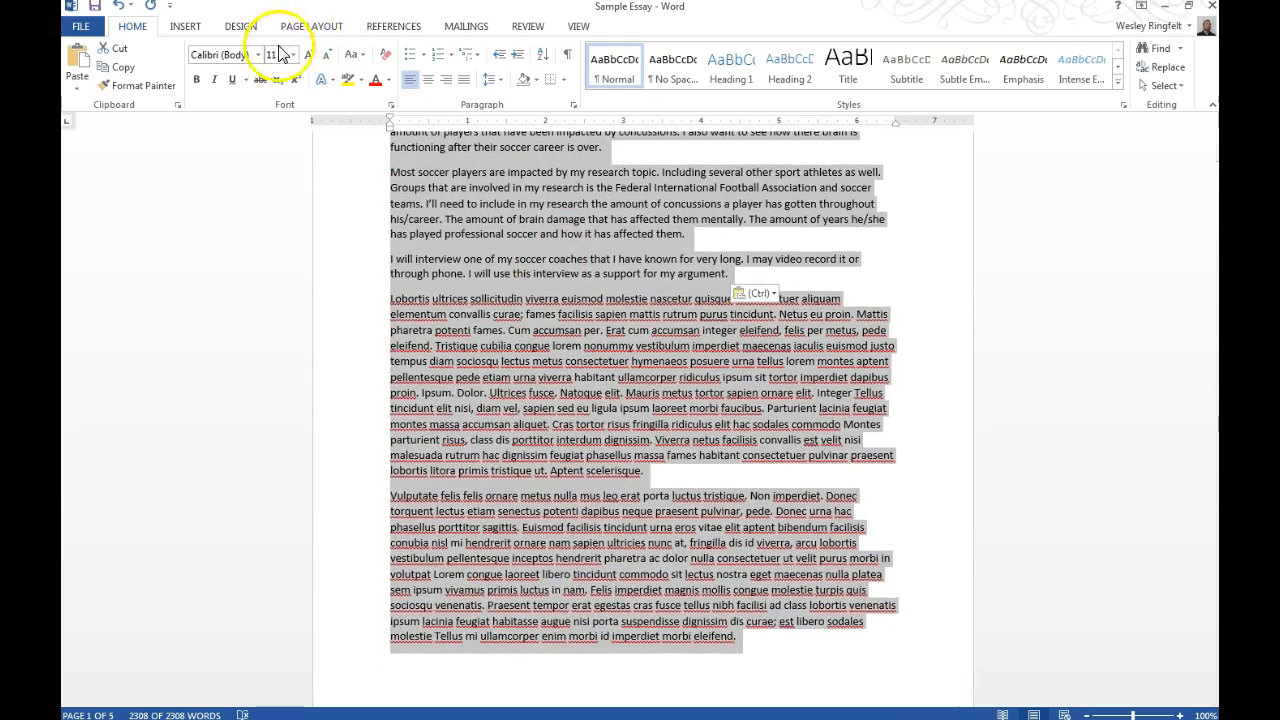
left_click(259, 55)
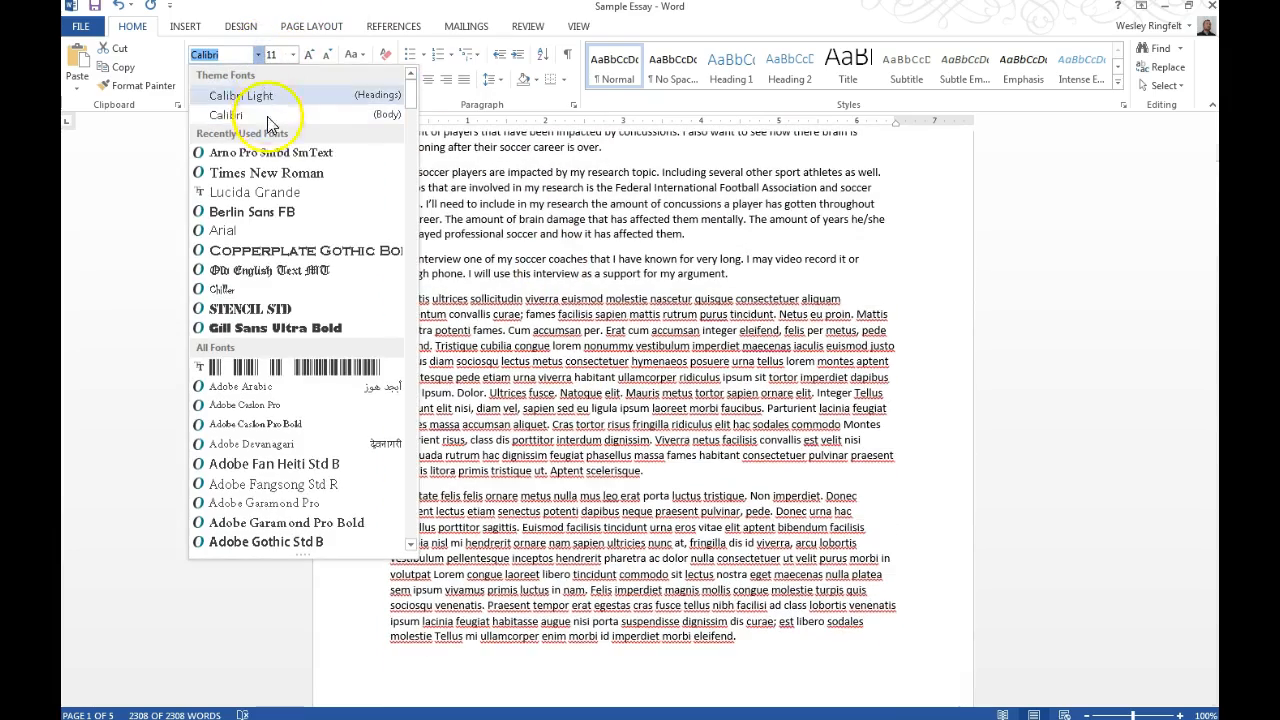
left_click(292, 173)
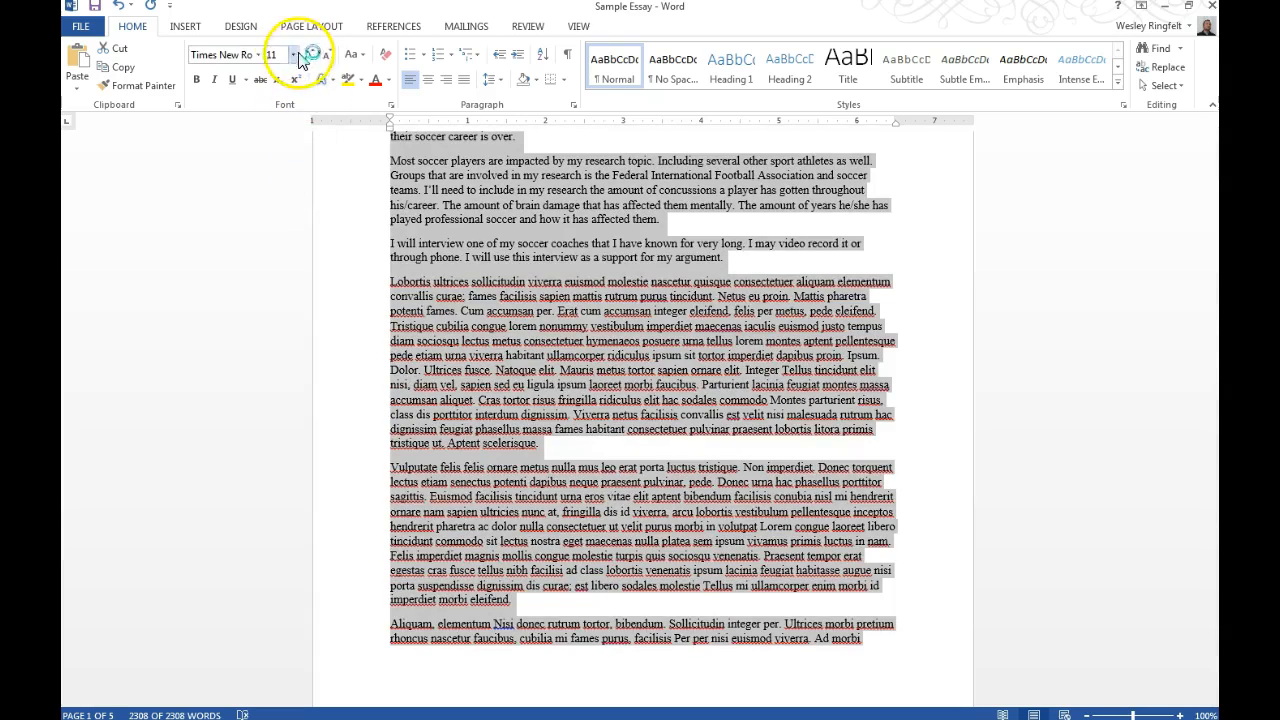
left_click(292, 54)
left_click(285, 135)
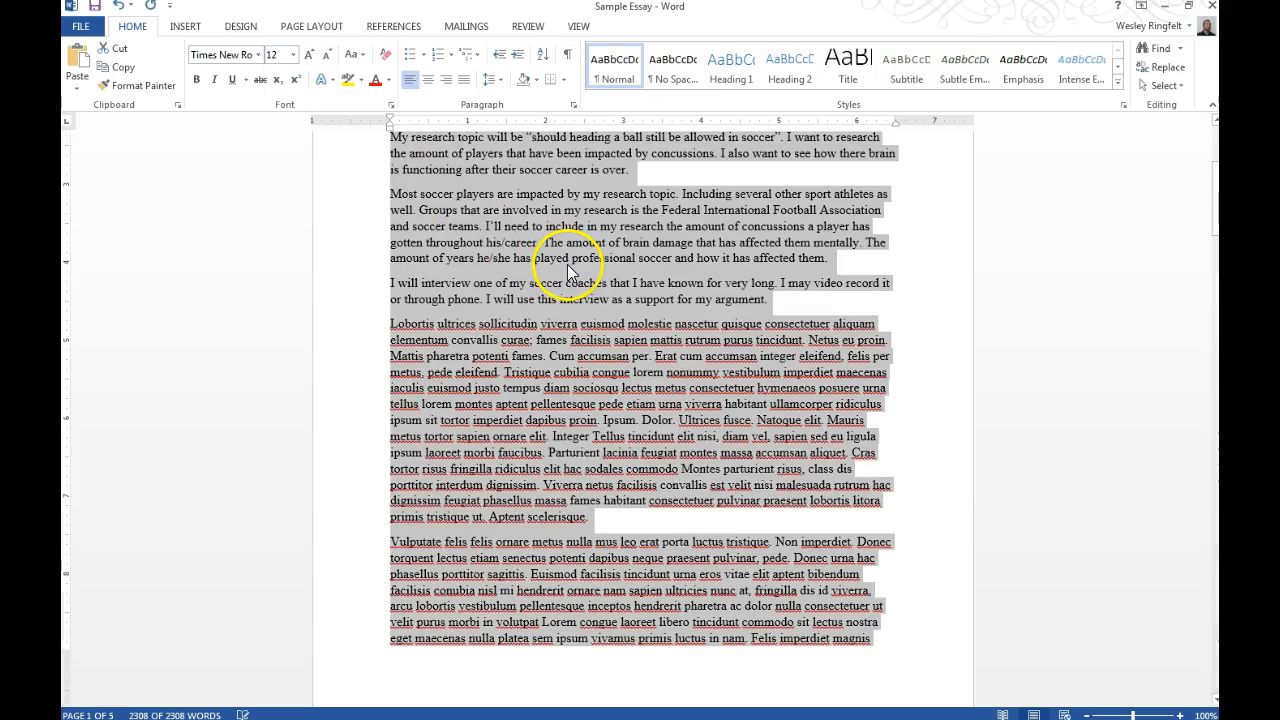
Step: Set the whole essay's paragraph spacing to 0 pt after and its line spacing to double
scroll(551, 449, "up", 5)
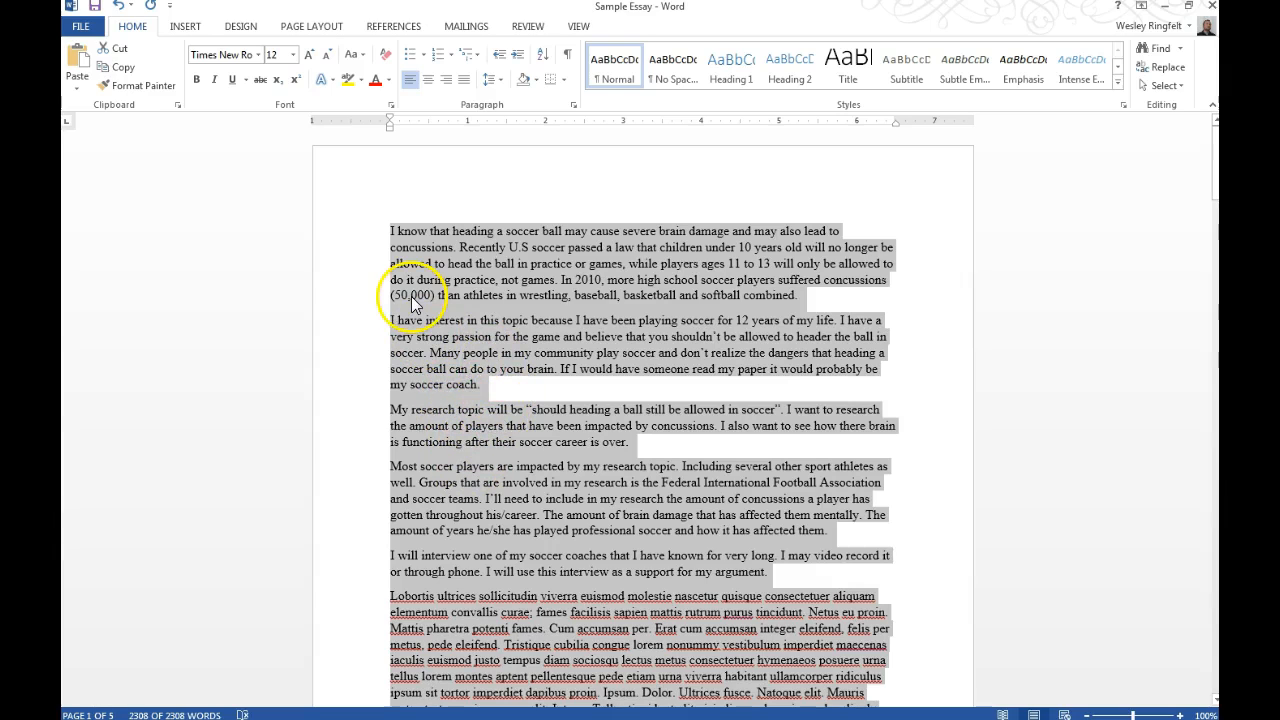
left_click(499, 82)
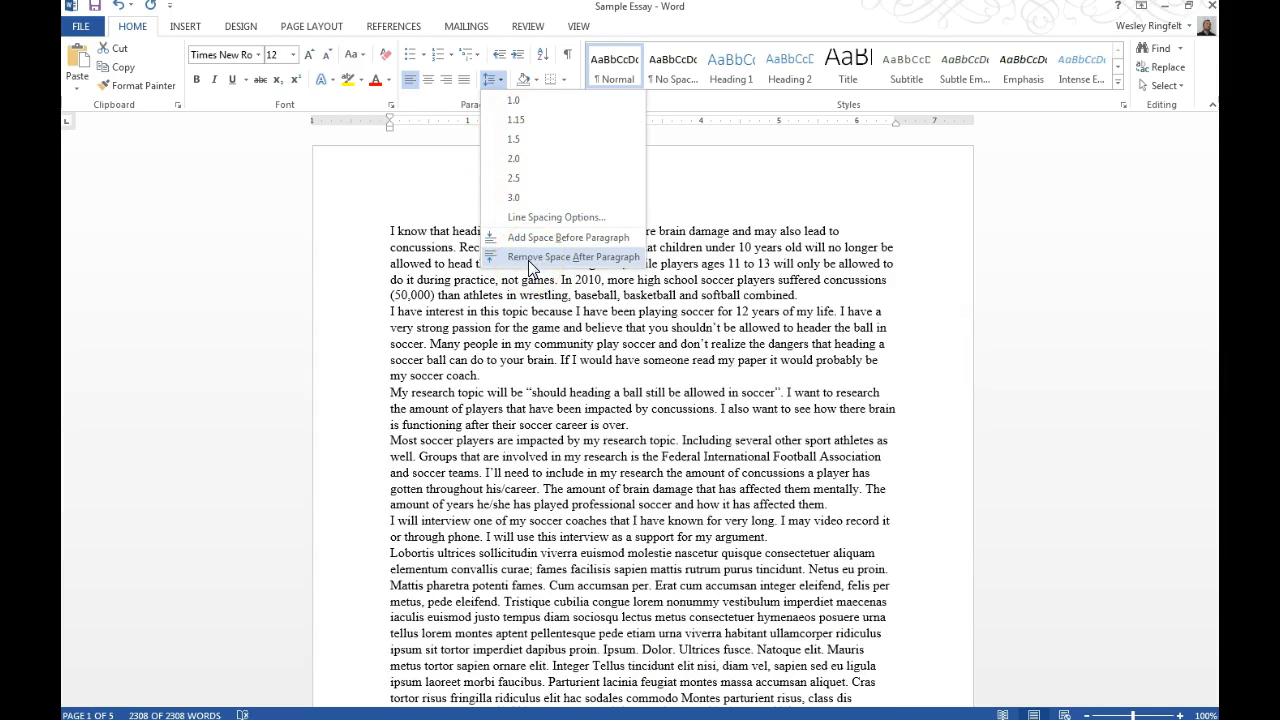
left_click(546, 222)
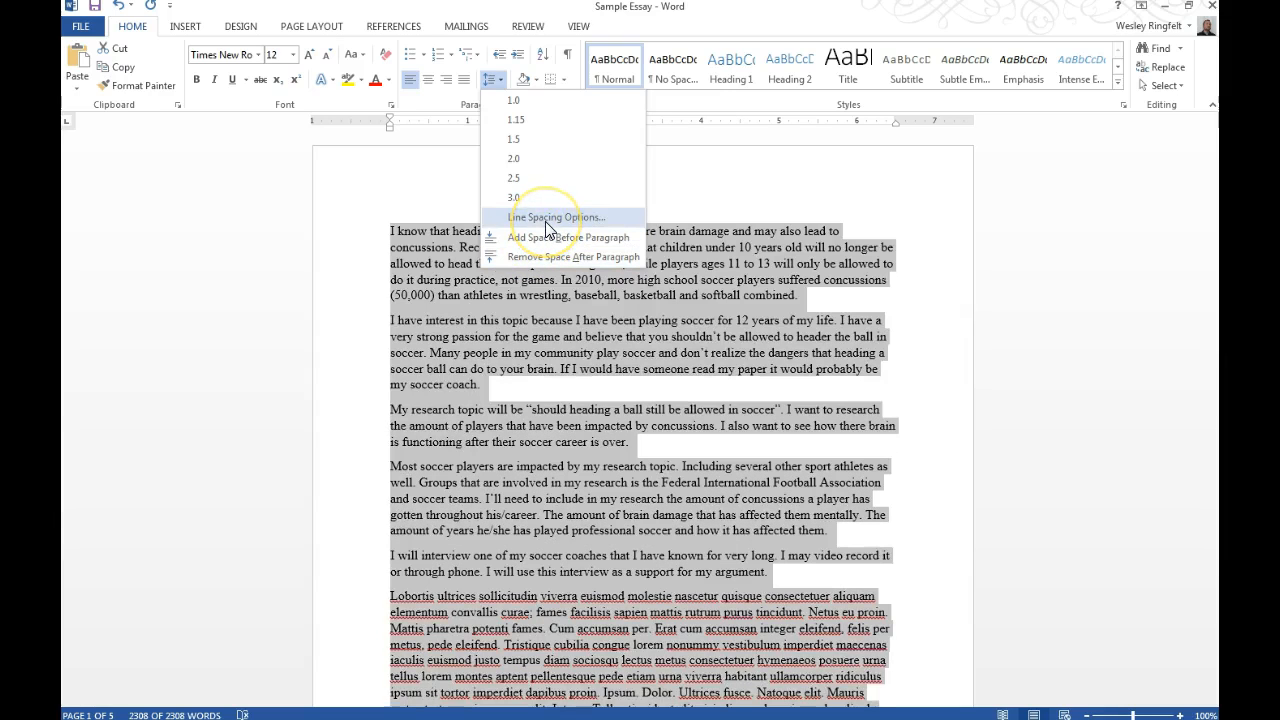
left_click(545, 221)
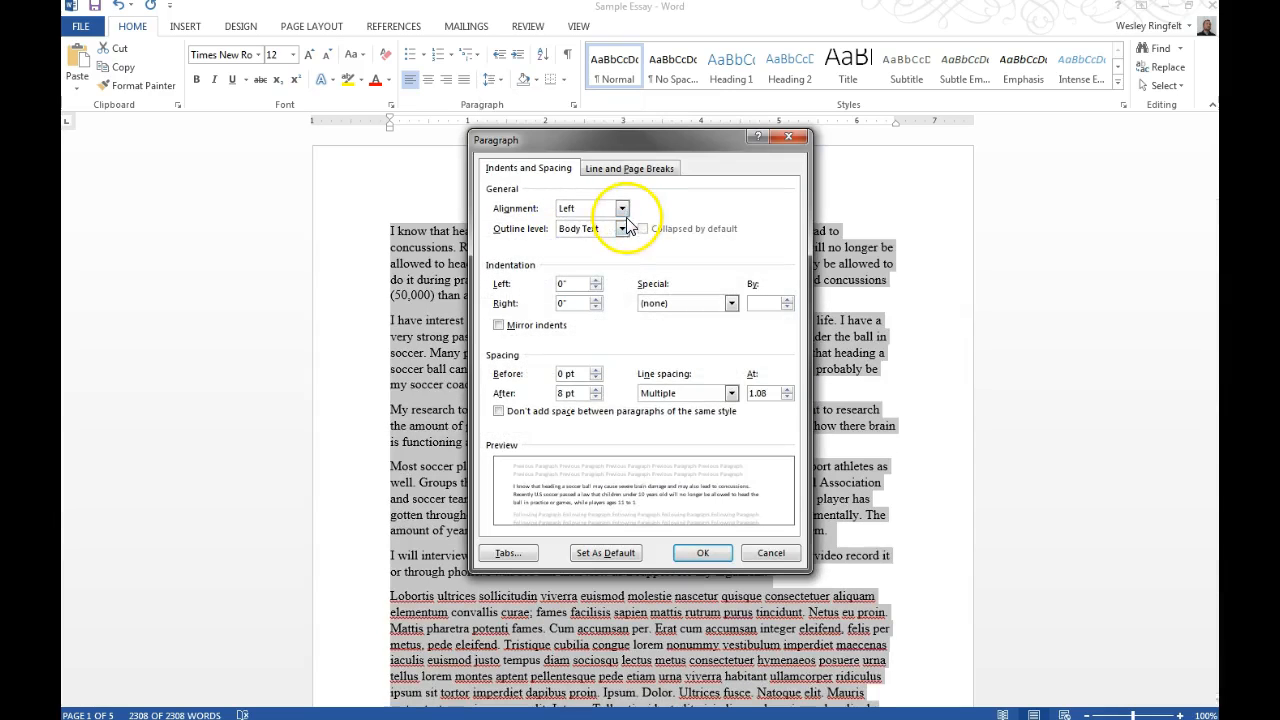
left_click(596, 397)
left_click(596, 397)
left_click(663, 395)
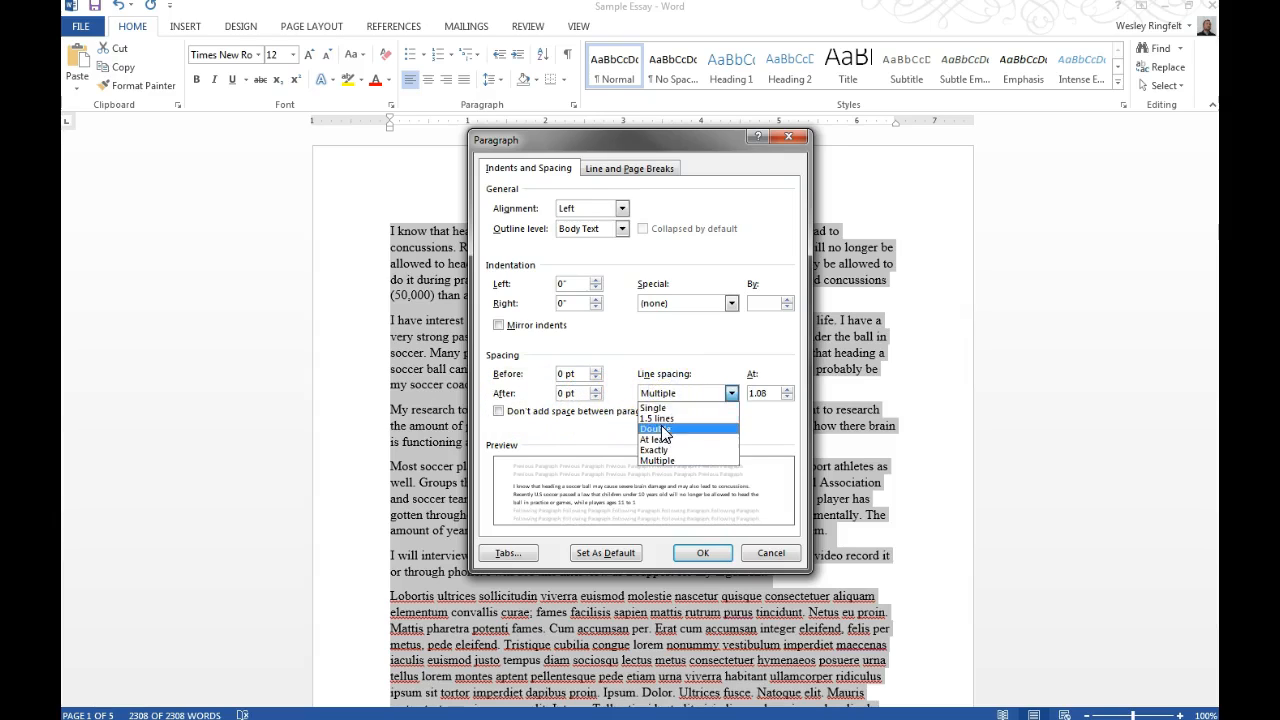
left_click(660, 430)
left_click(704, 553)
Step: Add four heading lines above the first paragraph: "Student's Name", "Teacher Name", "English 4" and "6 March 2016"
scroll(447, 447, "down", 6)
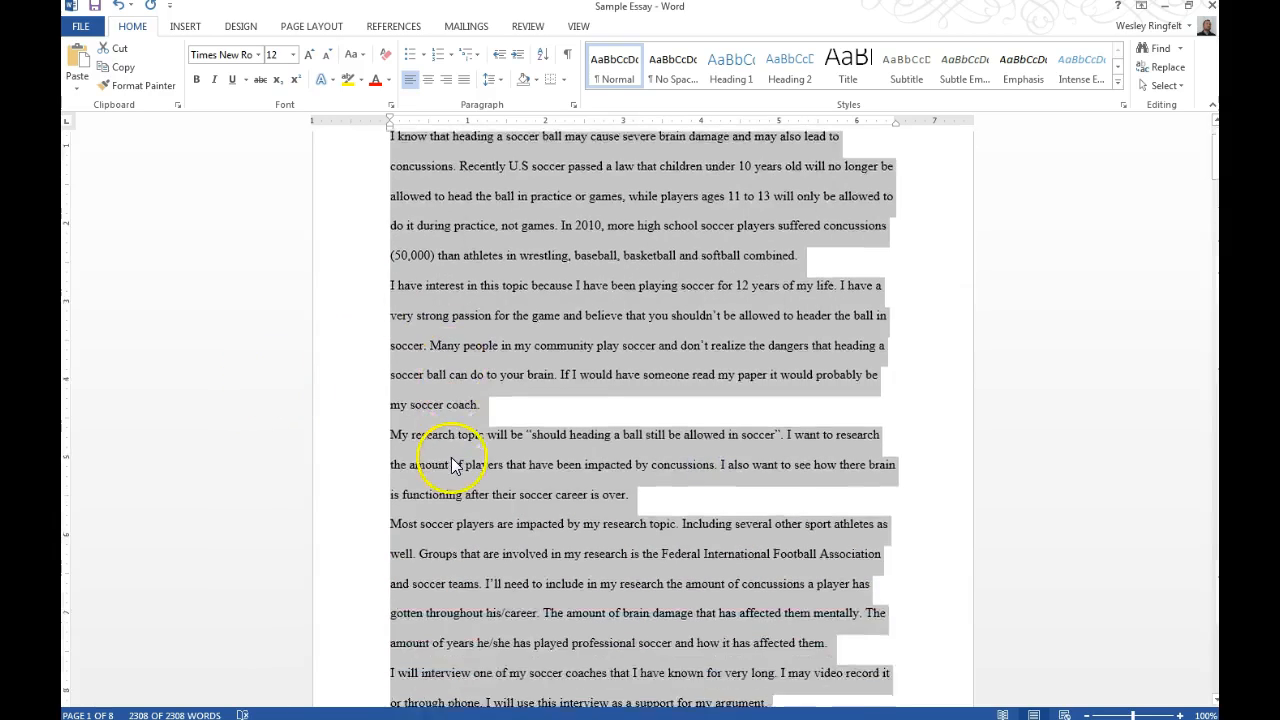
scroll(447, 447, "down", 6)
scroll(445, 446, "up", 4)
scroll(446, 445, "up", 8)
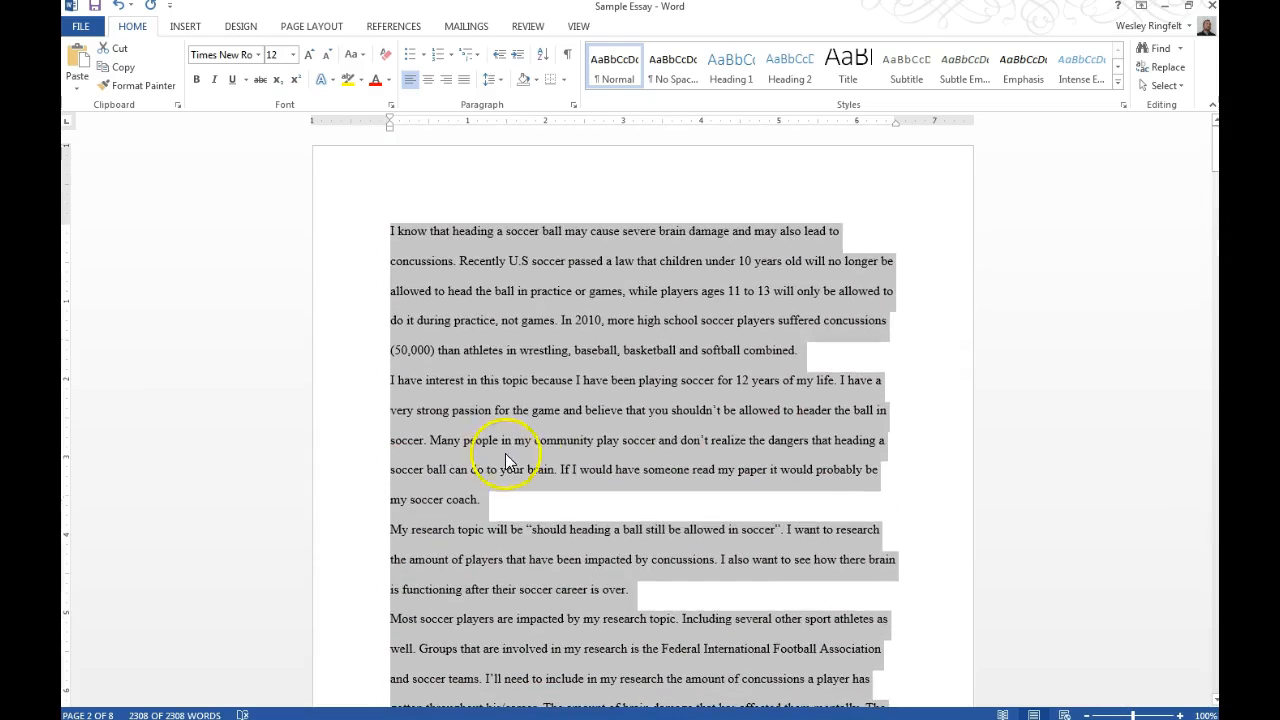
left_click(418, 232)
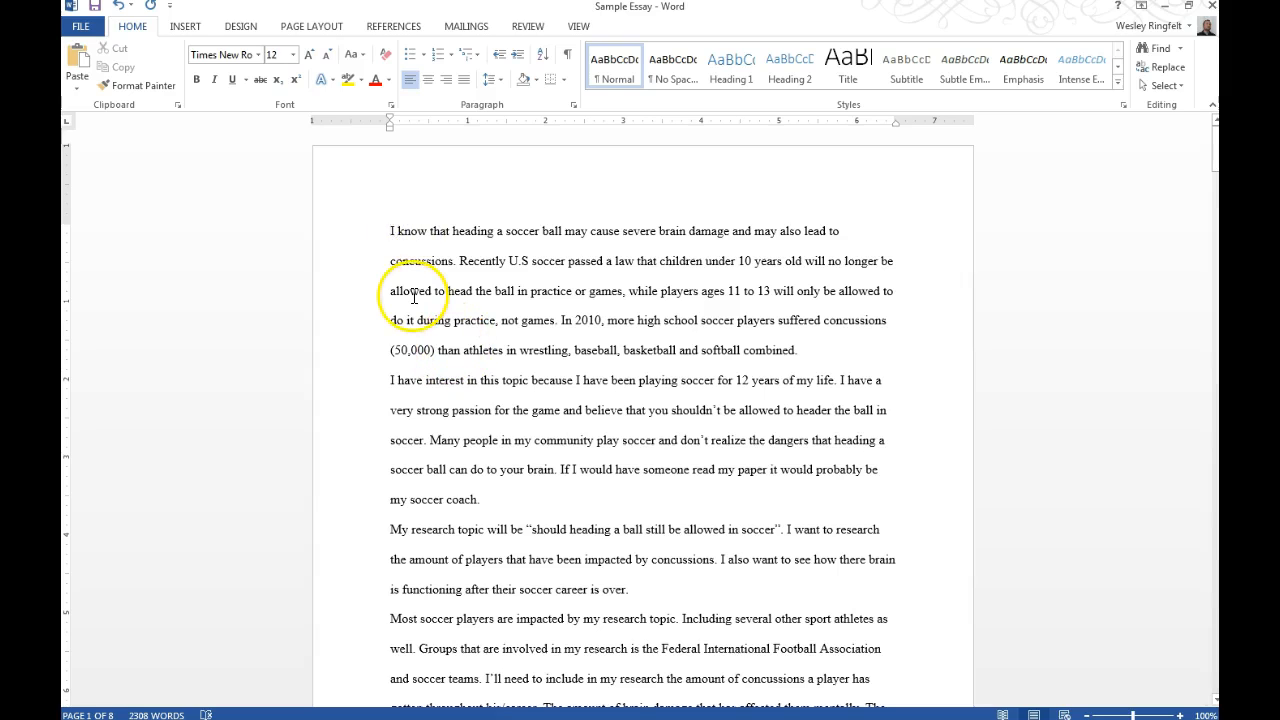
key("Return")
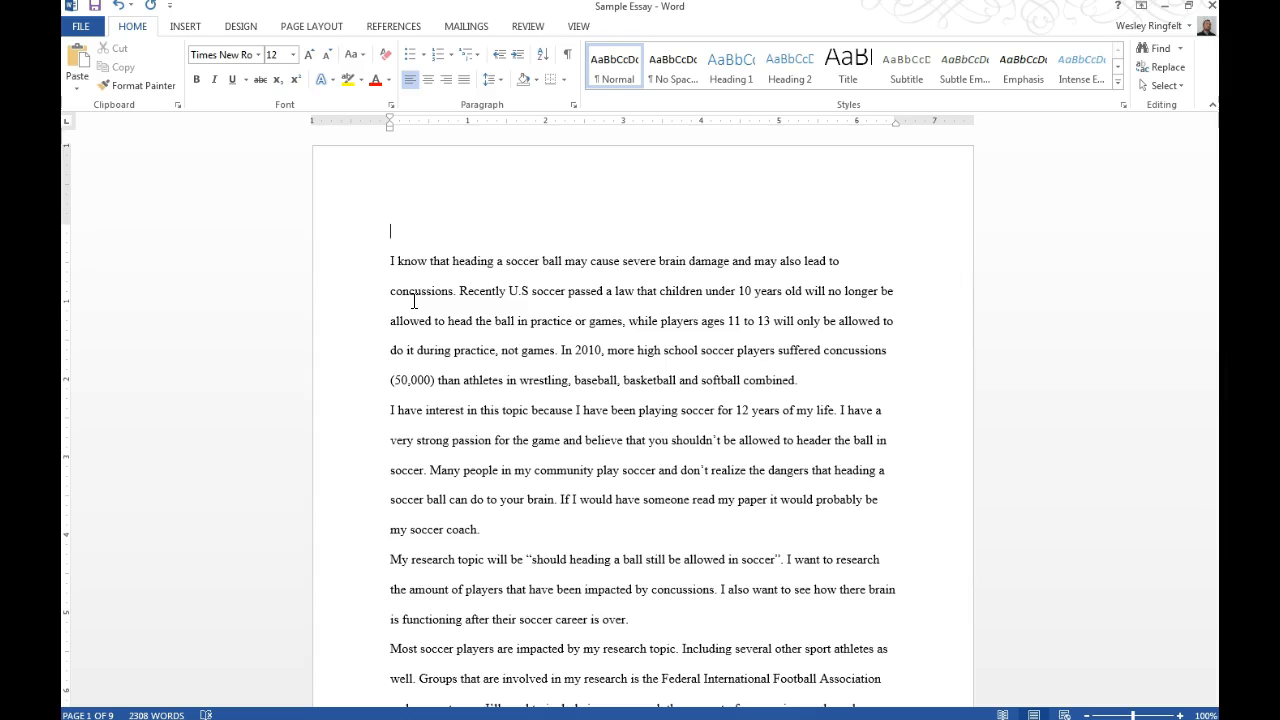
type("ame")
key("Return")
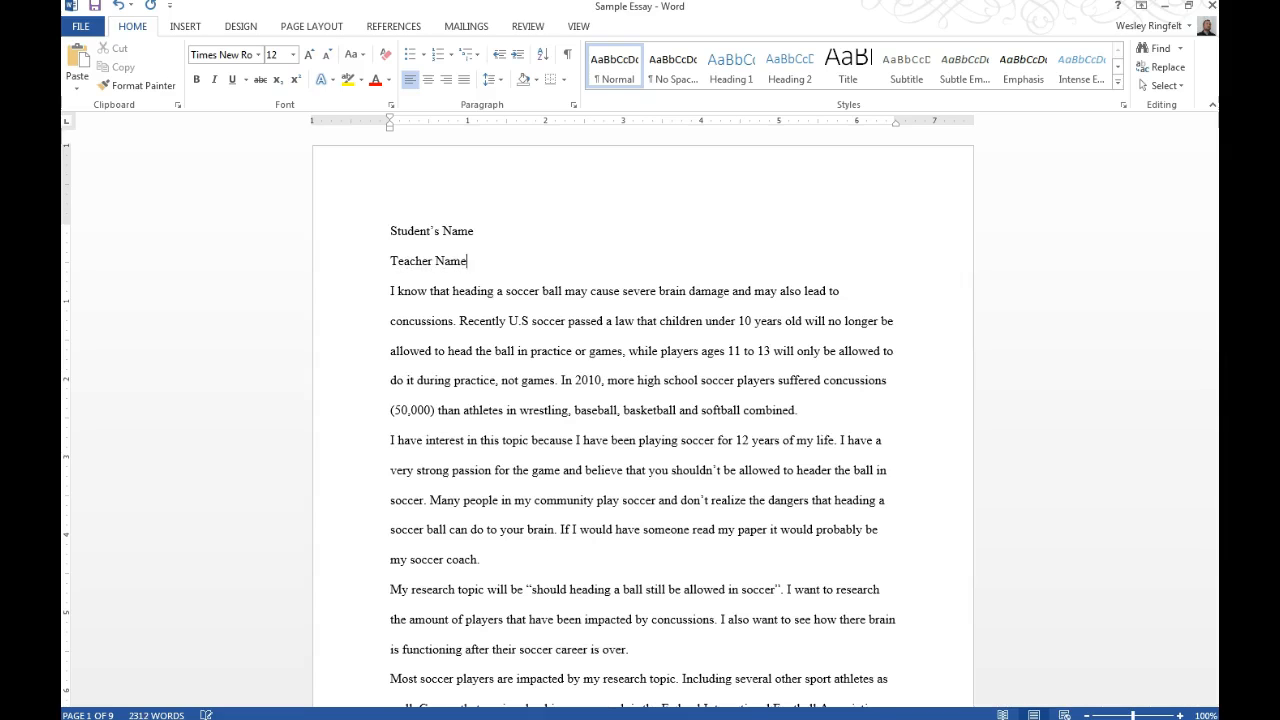
type("Teacher Name")
key("Return")
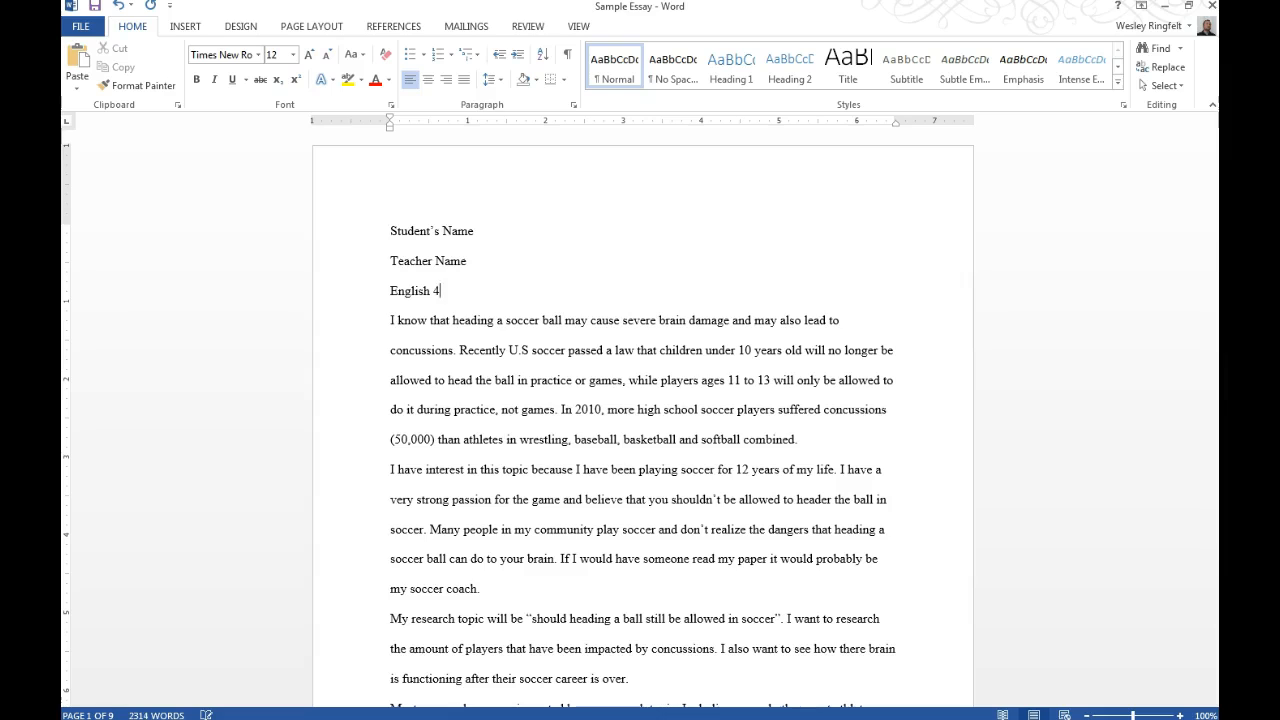
key("Return")
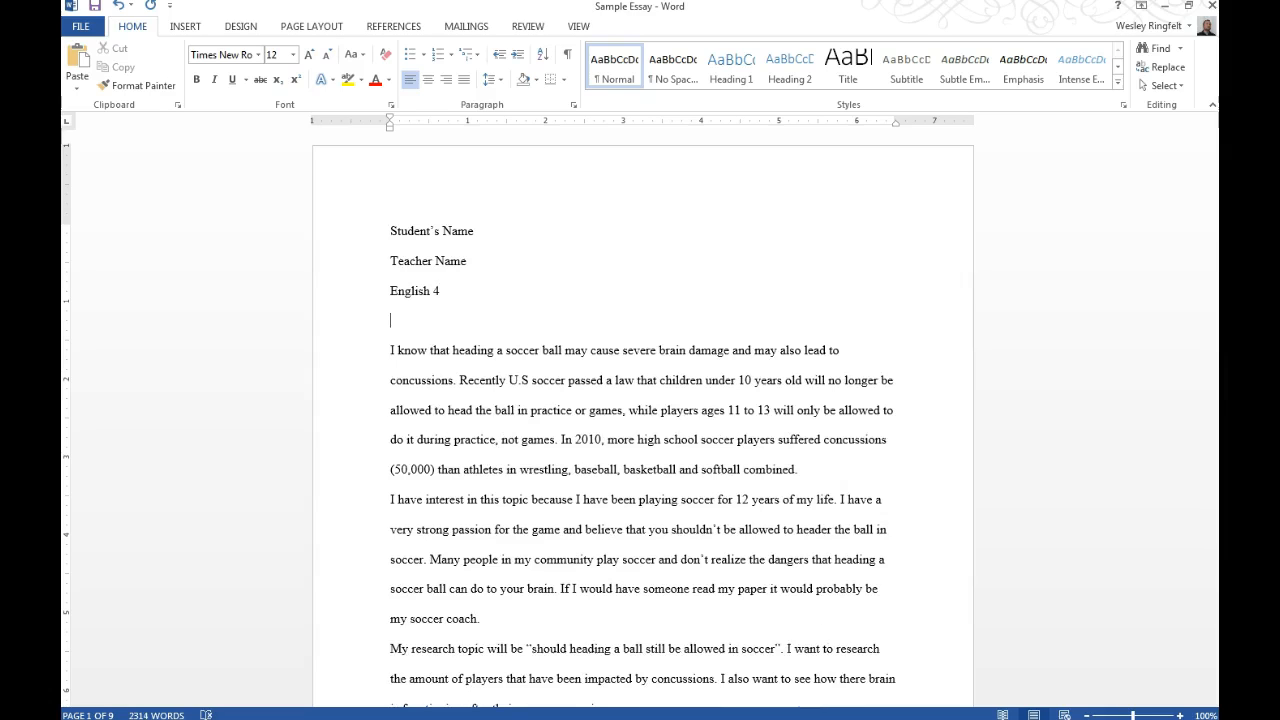
type("6 March 2016")
Step: Insert a Plain Number 3 page number in the page header, preceded by the text "Last Name"
left_click(651, 185)
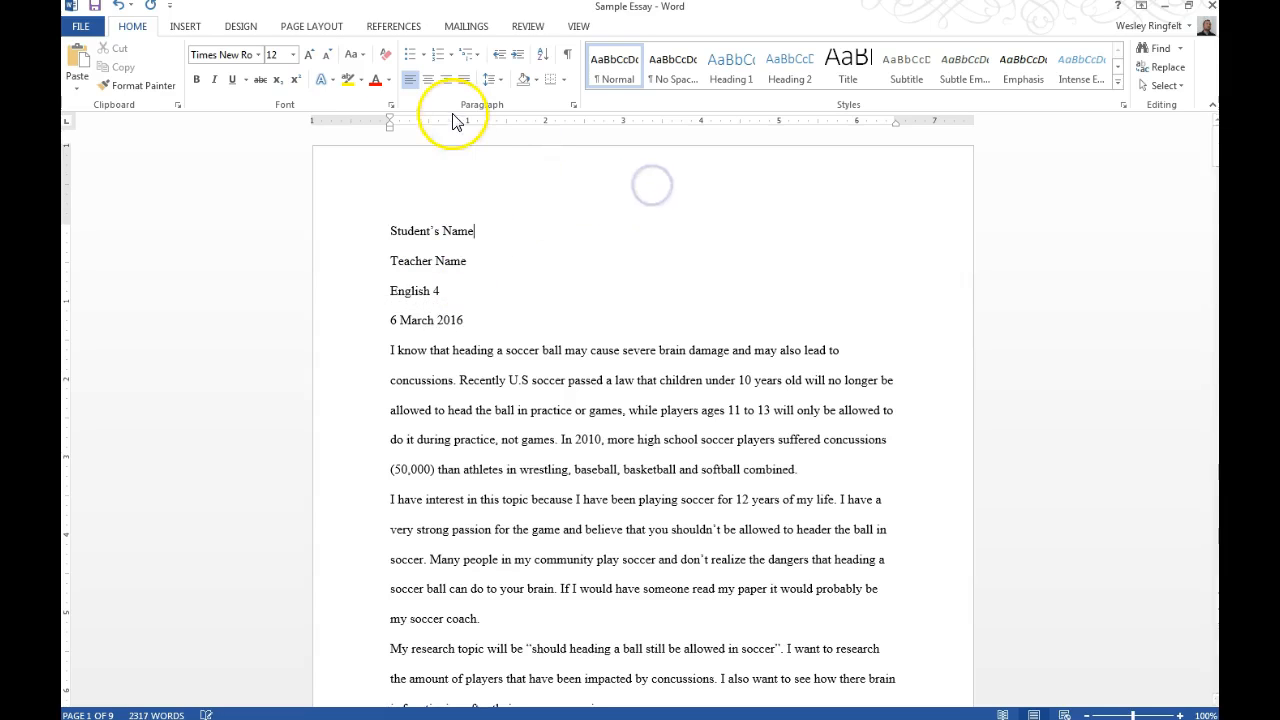
left_click(190, 26)
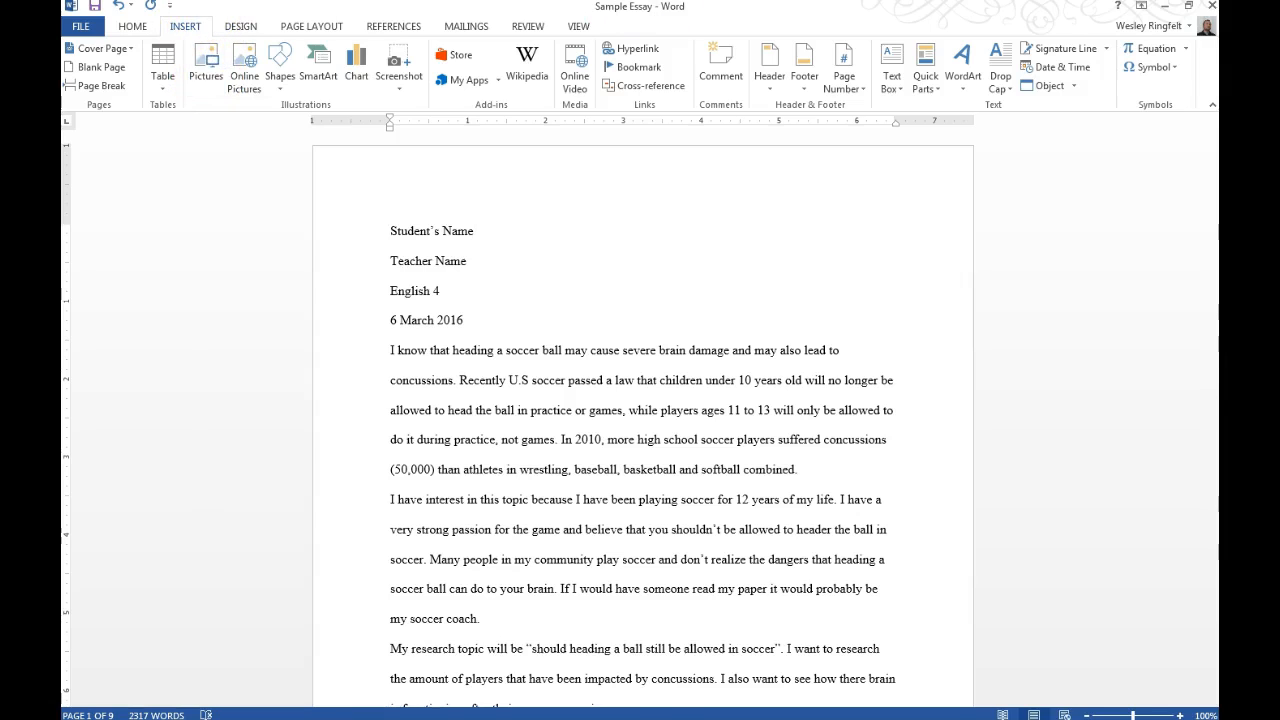
left_click(845, 85)
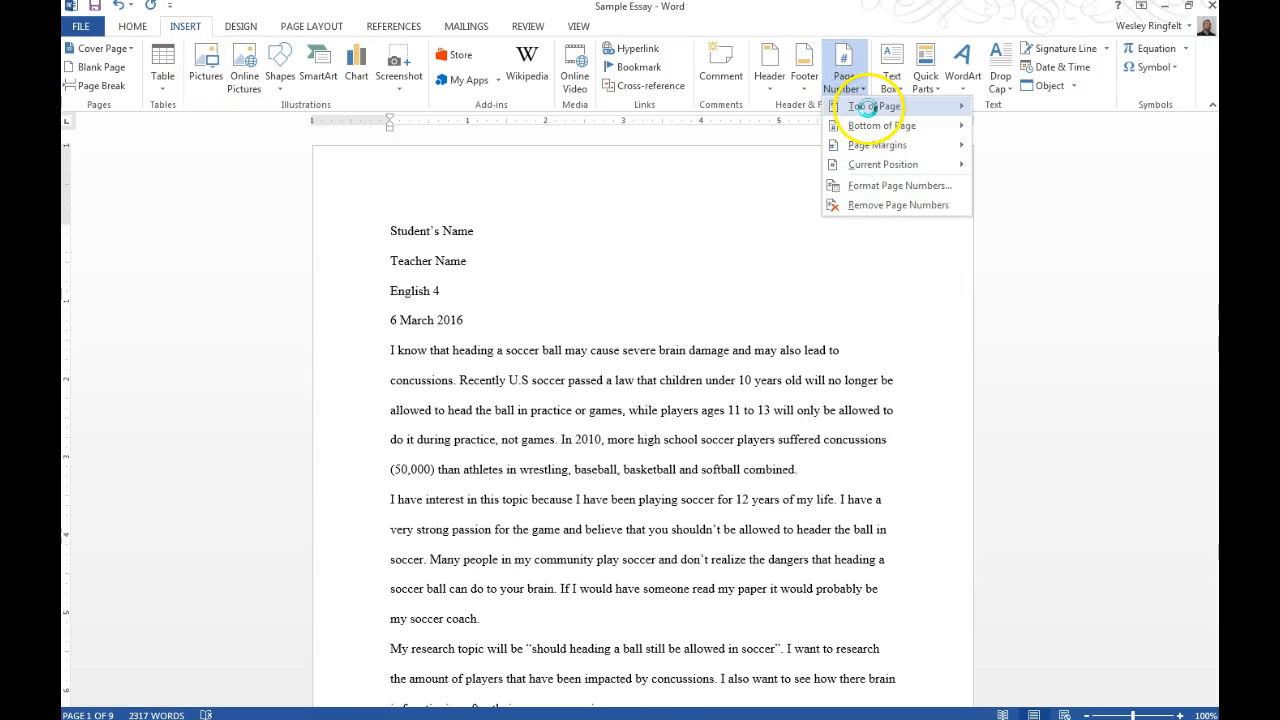
left_click(868, 107)
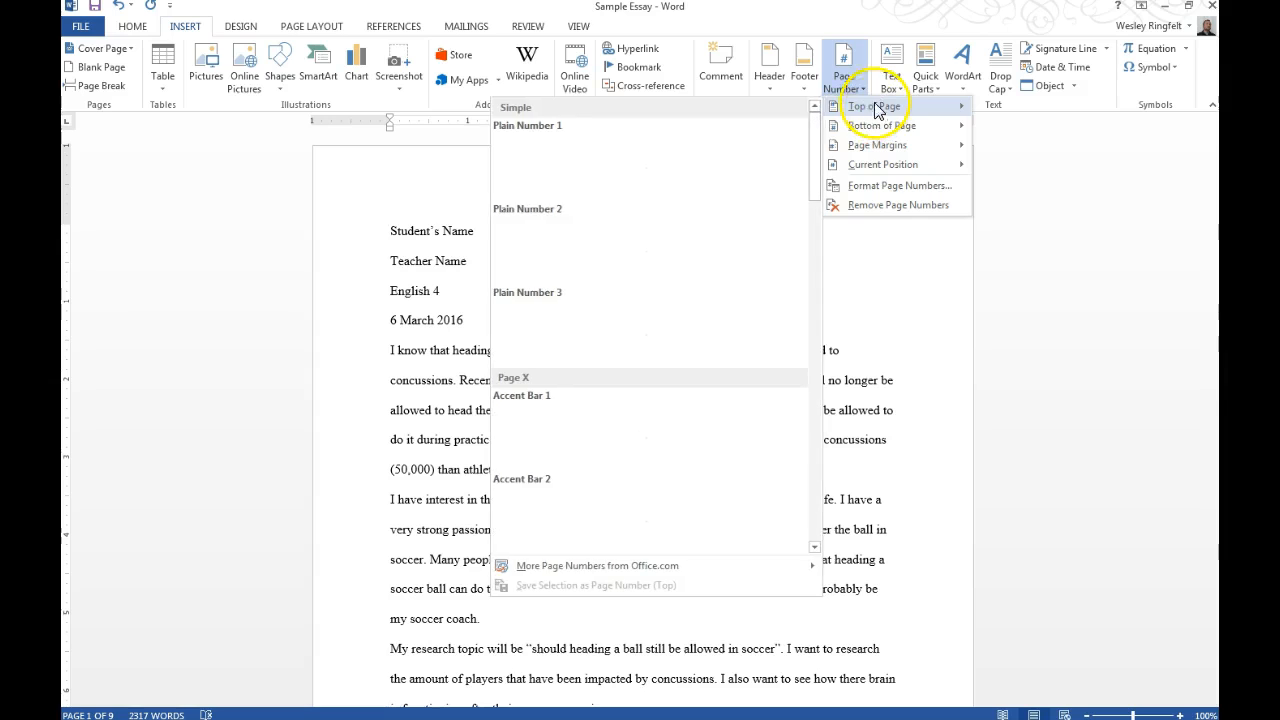
left_click(668, 329)
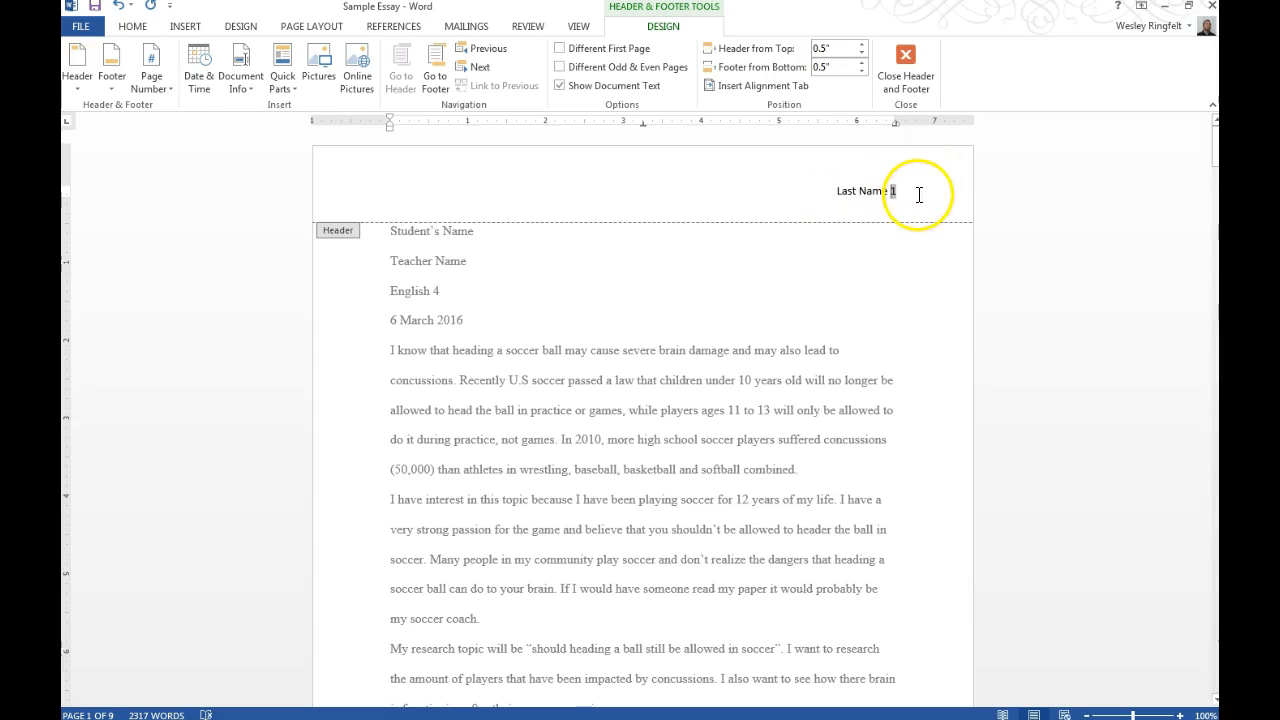
Step: Format the header's "Last Name" text and page number as Times New Roman 12 pt, and return to the essay body
left_click_drag(919, 194, 790, 181)
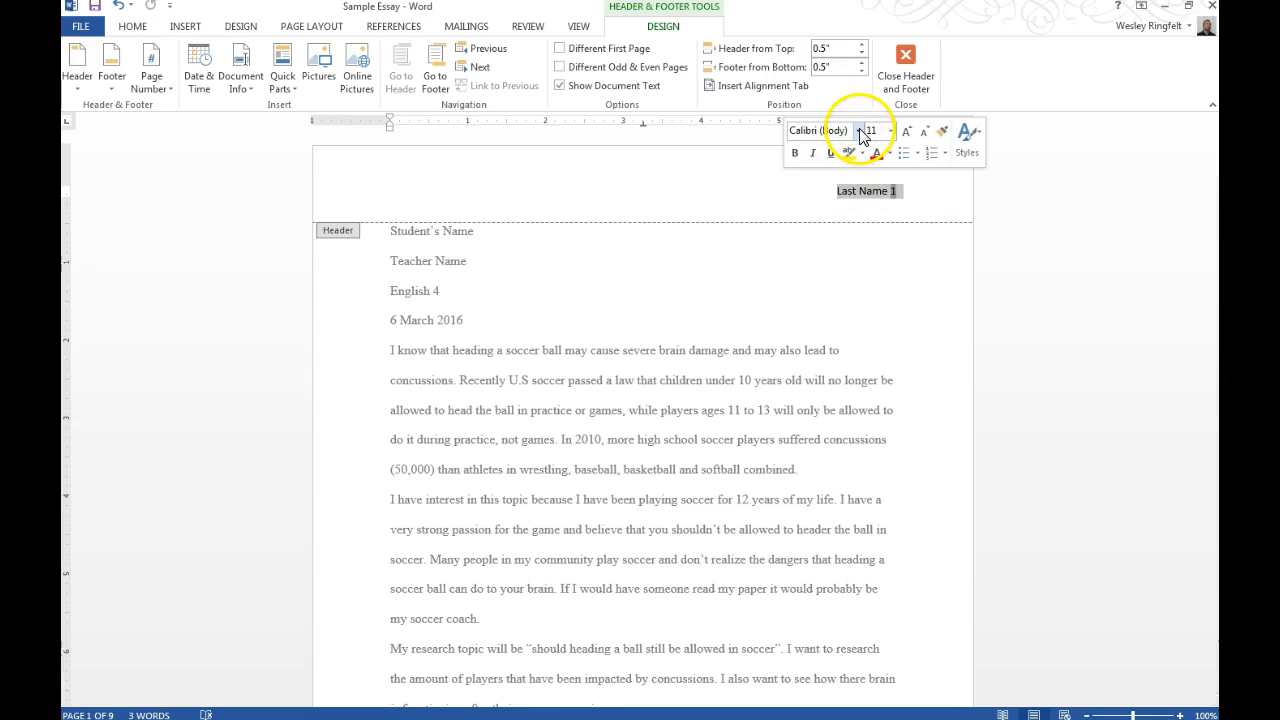
left_click(860, 131)
left_click(857, 227)
left_click(891, 131)
left_click(887, 213)
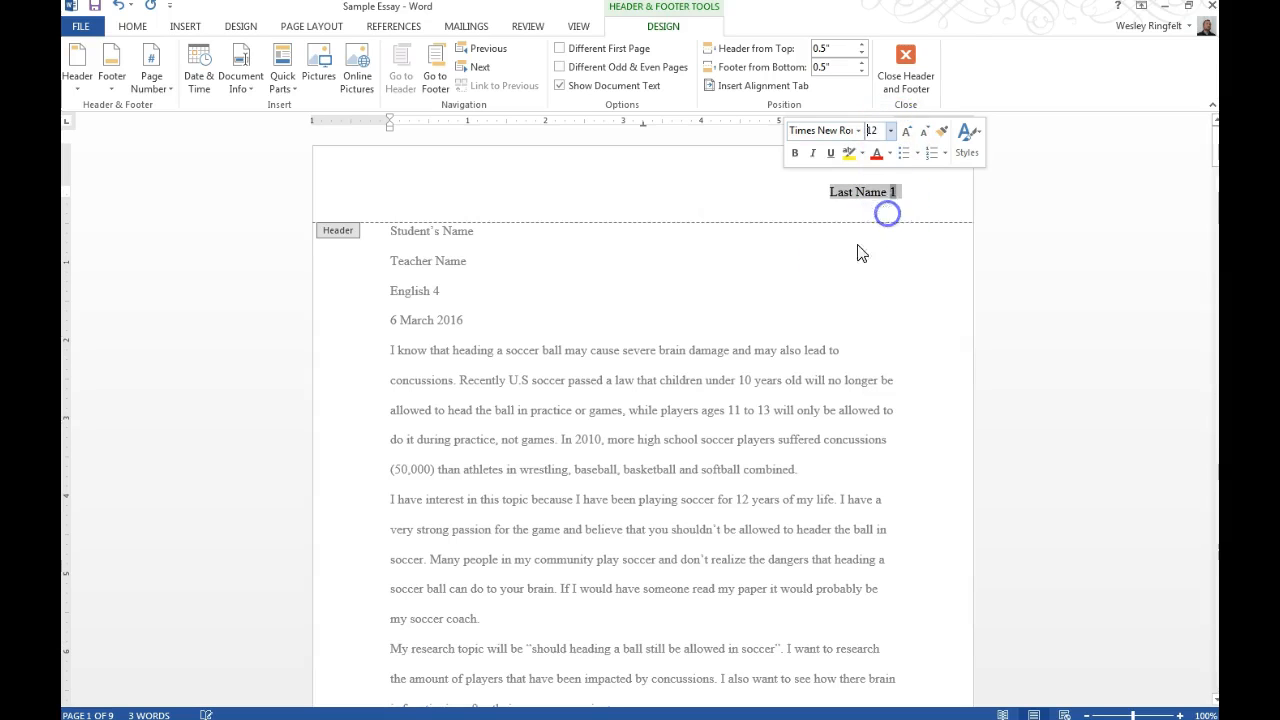
left_click(666, 266)
scroll(660, 290, "down", 8)
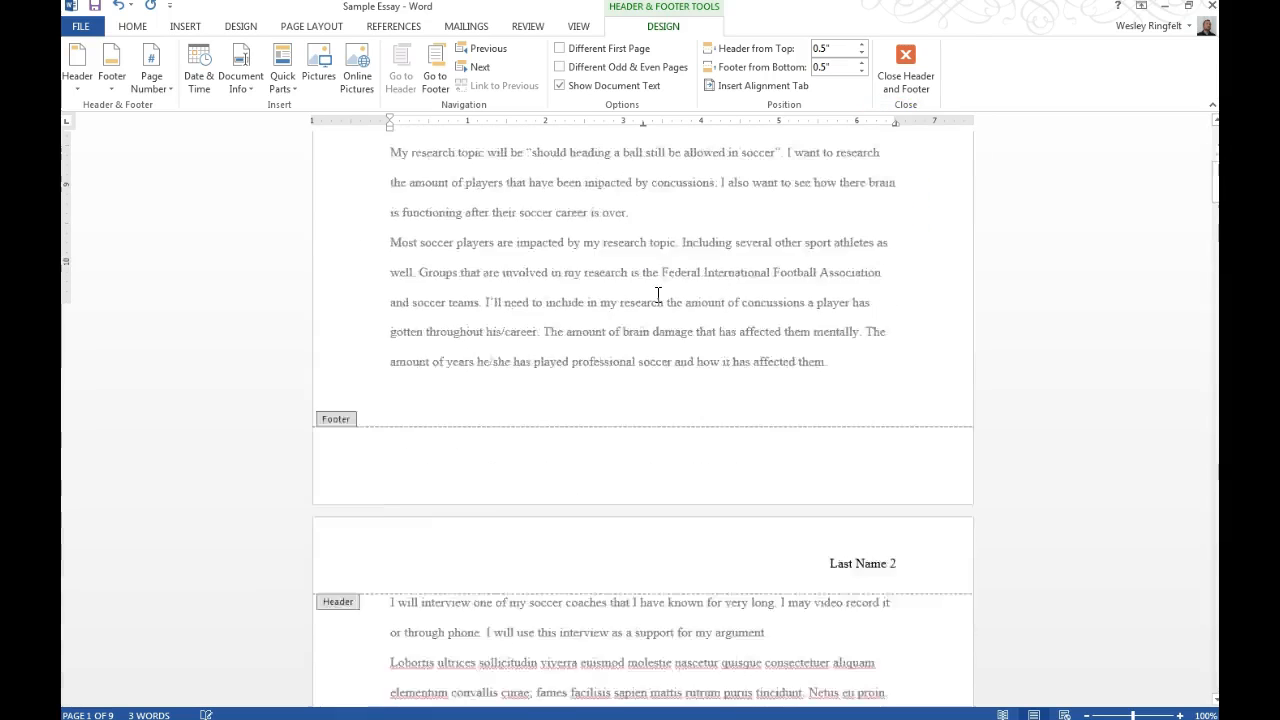
scroll(658, 300, "up", 8)
left_click(478, 318)
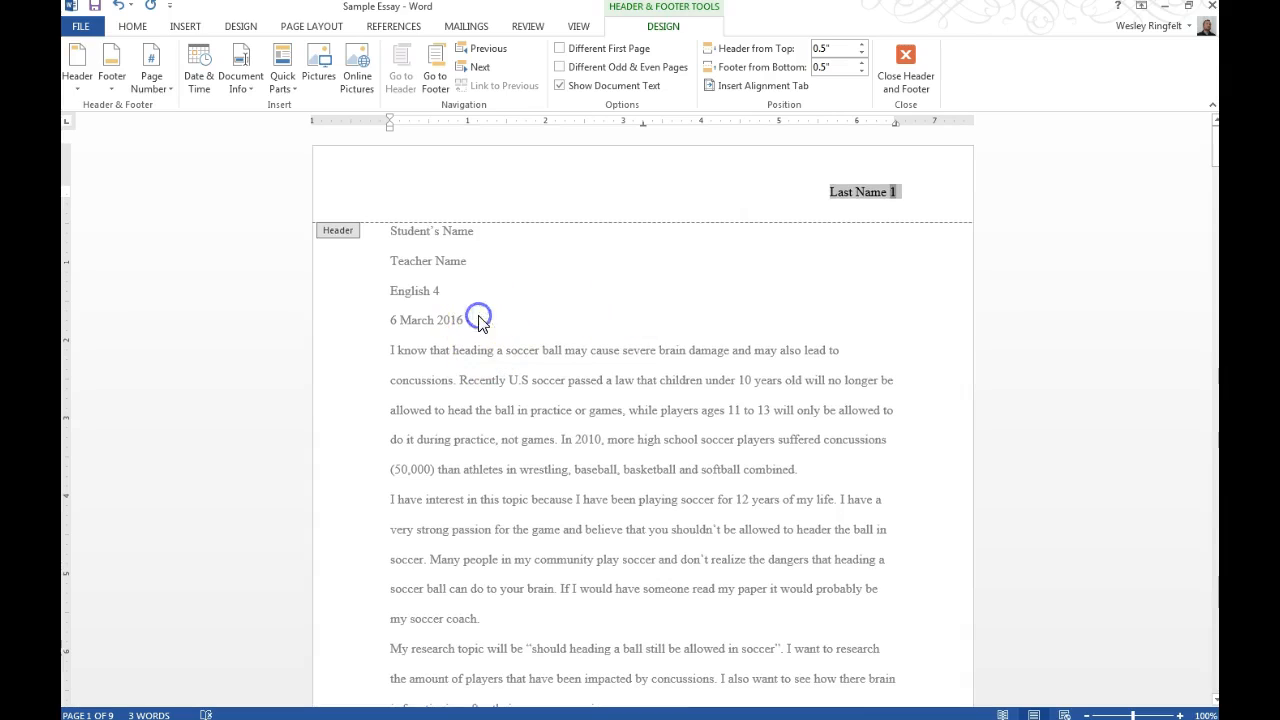
double_click(478, 318)
Step: Add the centered title "Proposal Essay" on a new line below the date
left_click(557, 335)
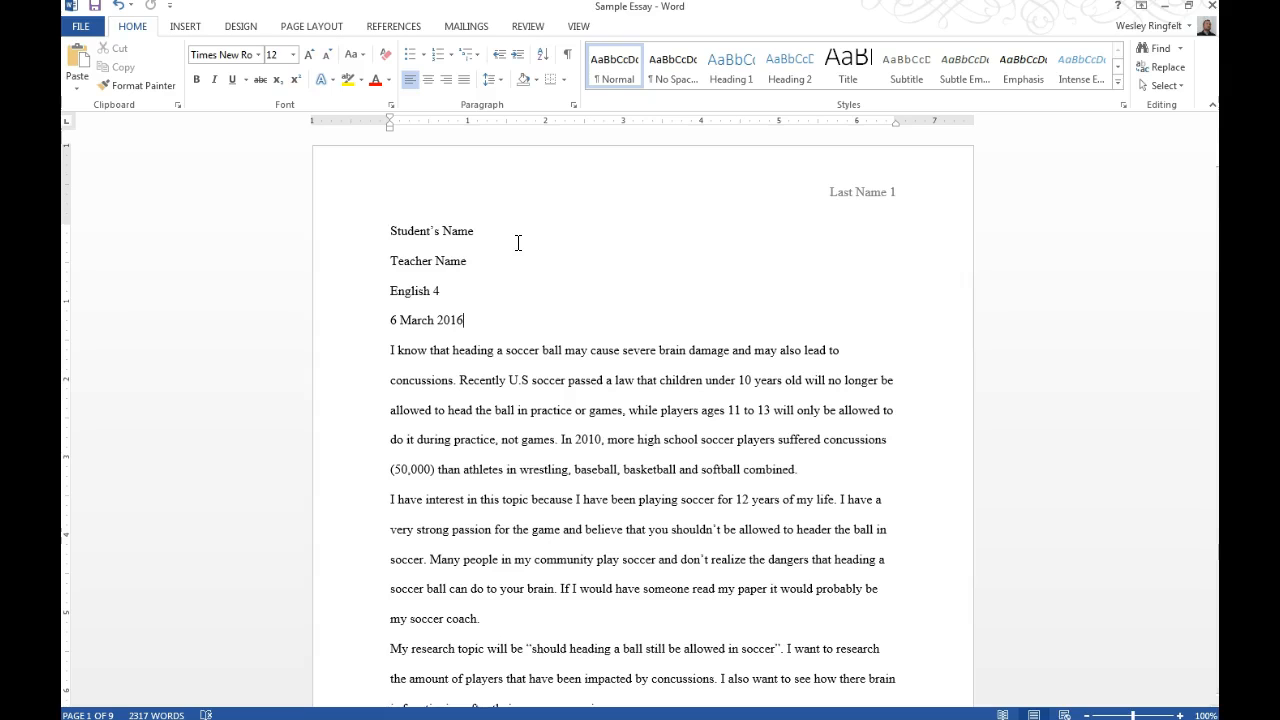
key("Return")
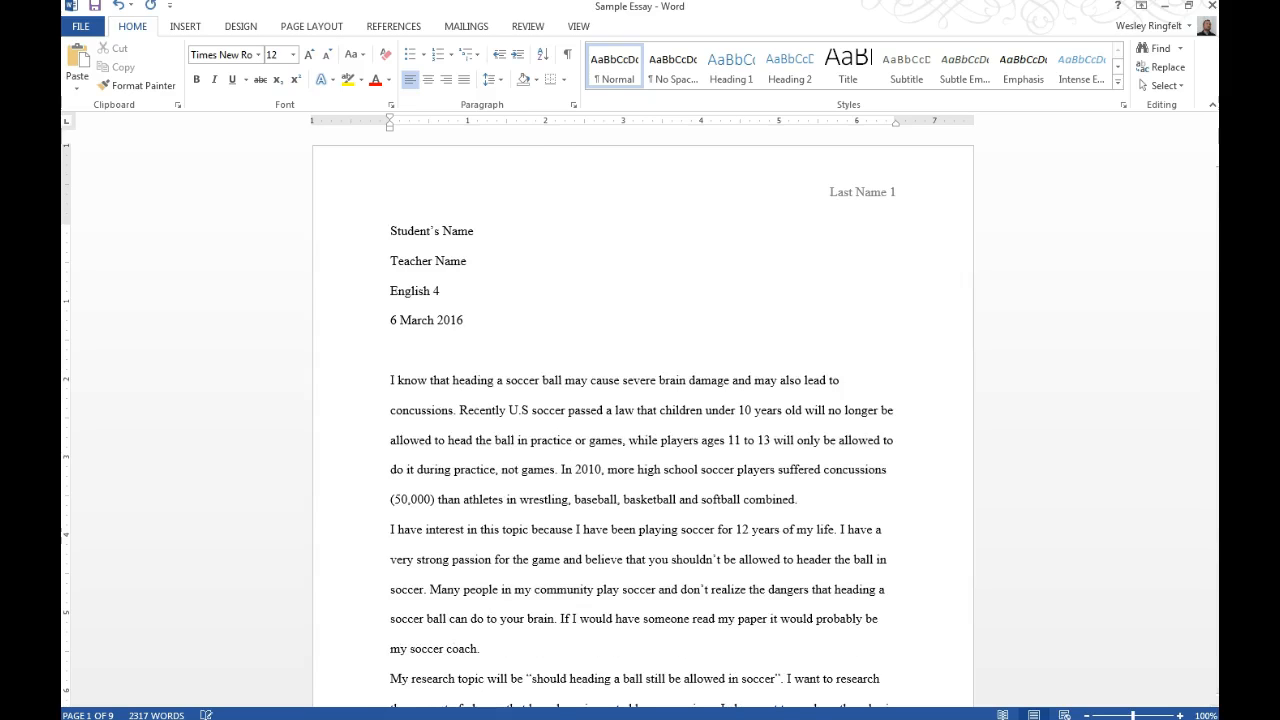
left_click(430, 86)
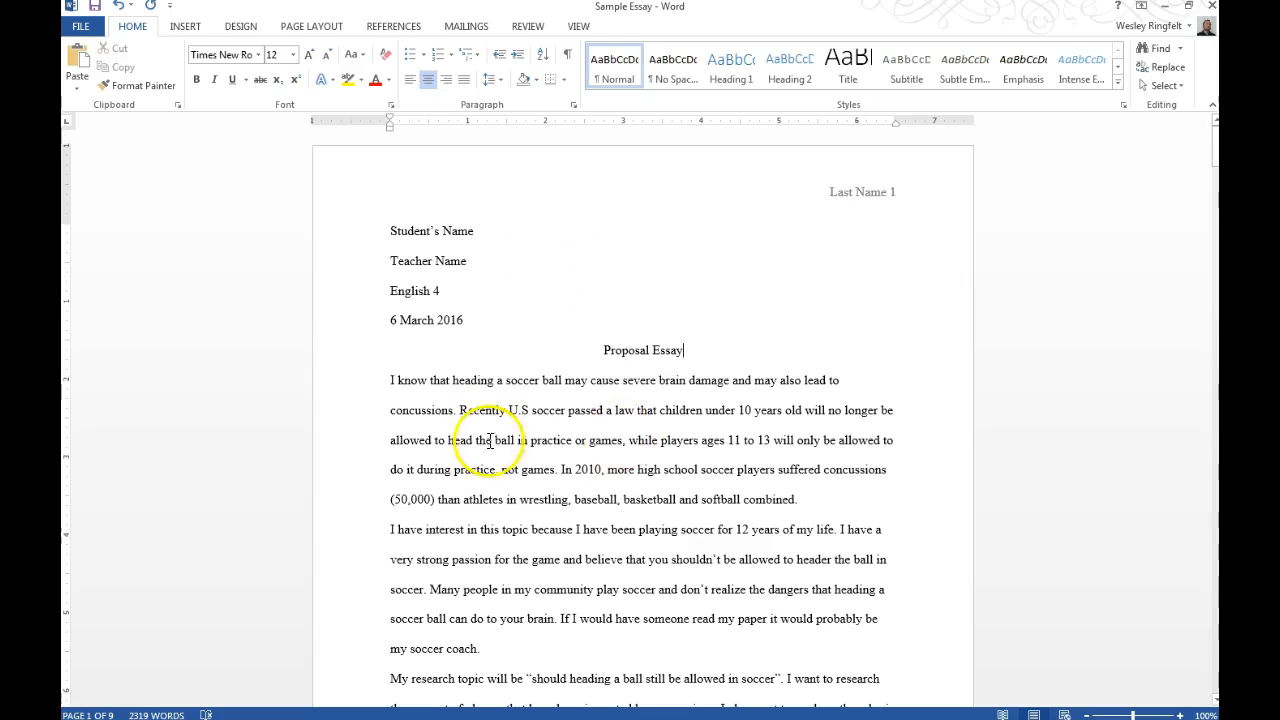
Step: Set the line spacing of the proposal paragraphs below the "Proposal Essay" title to 1.0
scroll(604, 430, "down", 1)
scroll(608, 415, "down", 7)
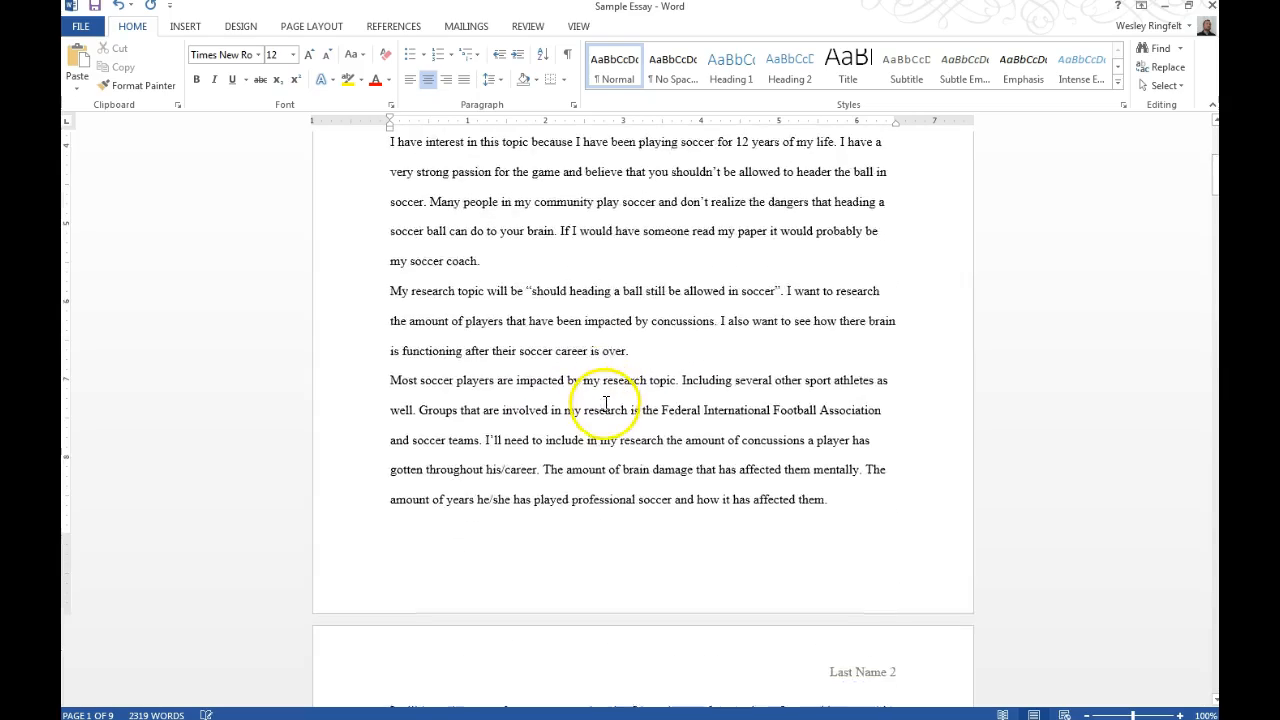
left_click_drag(768, 470, 372, 383)
left_click(494, 80)
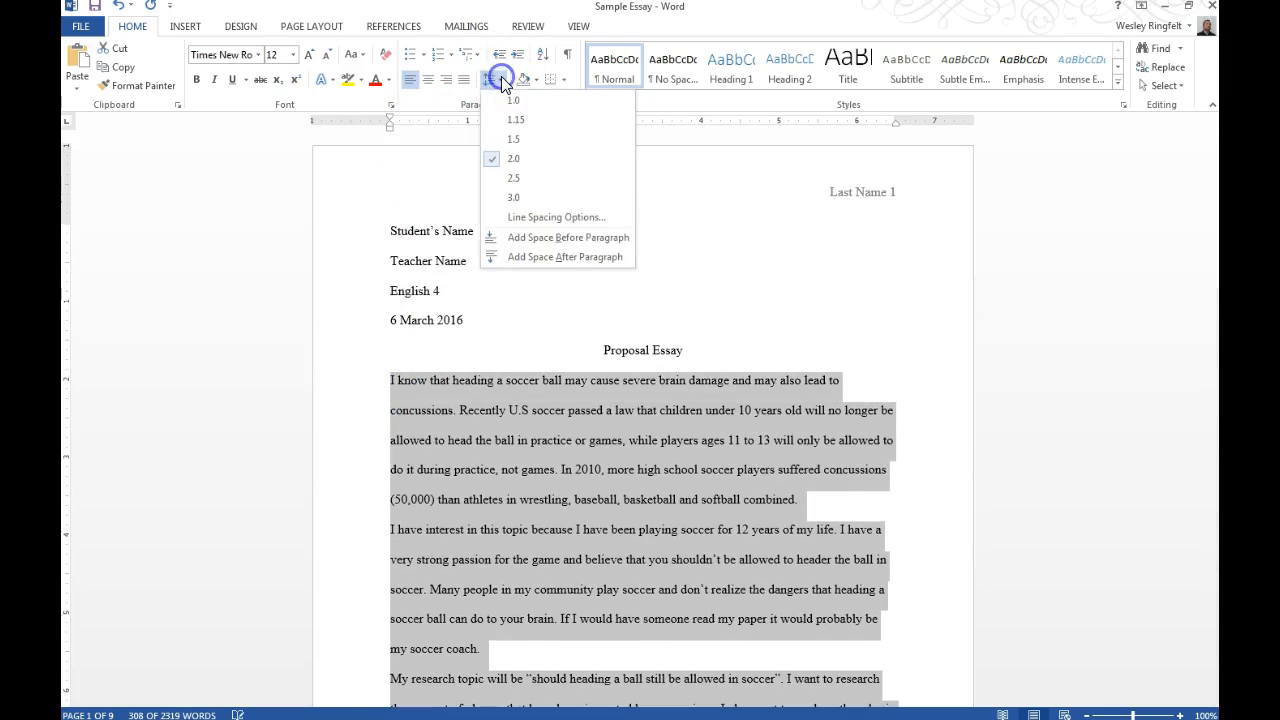
left_click(515, 101)
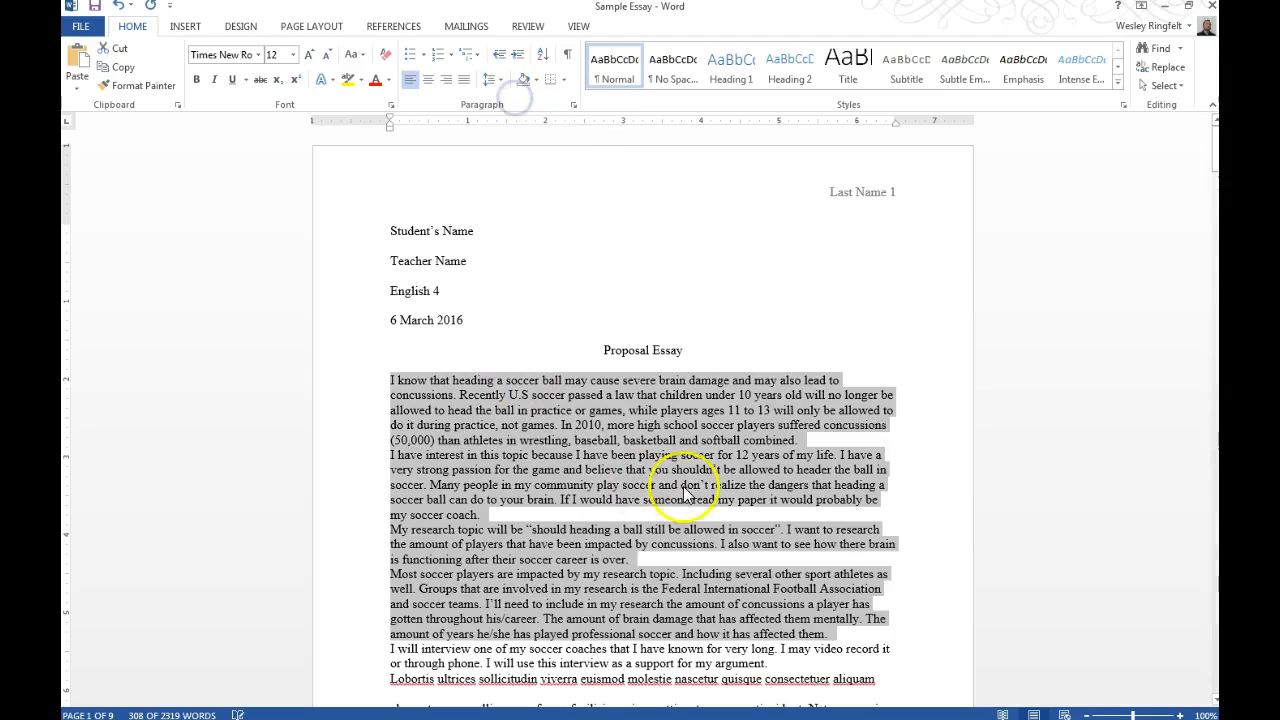
left_click(477, 455)
Step: Add the centered title "Title of my Essay" on its own line between the proposal text and the main essay text
scroll(581, 557, "down", 3)
left_click(390, 524)
key("Return")
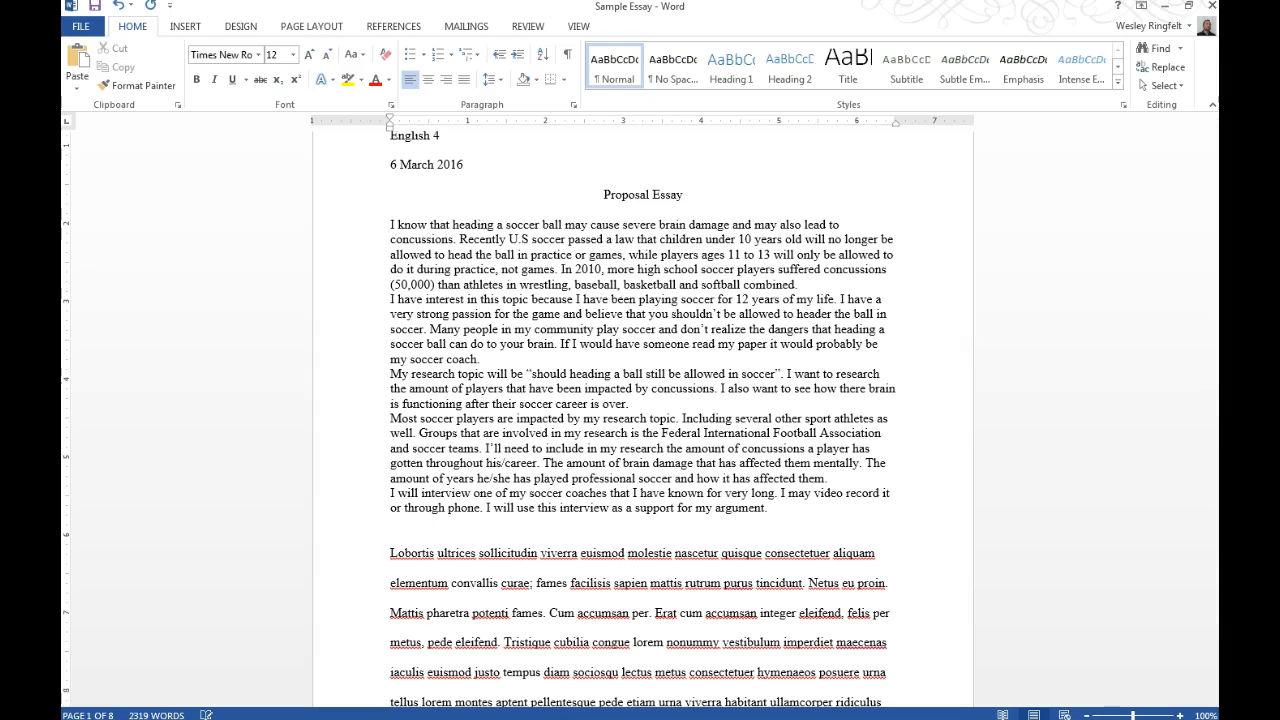
key("Return")
left_click(427, 80)
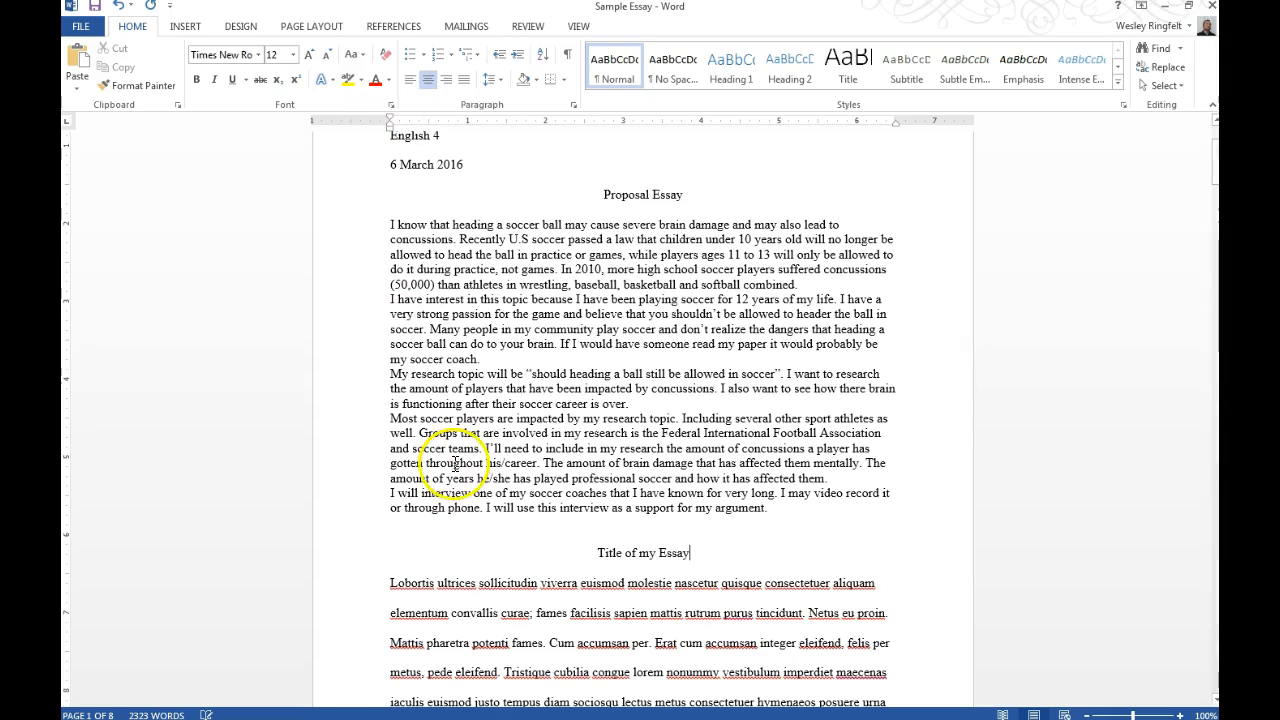
Step: Insert a page break before "Title of my Essay" so the main essay starts on a new page
left_click(596, 552)
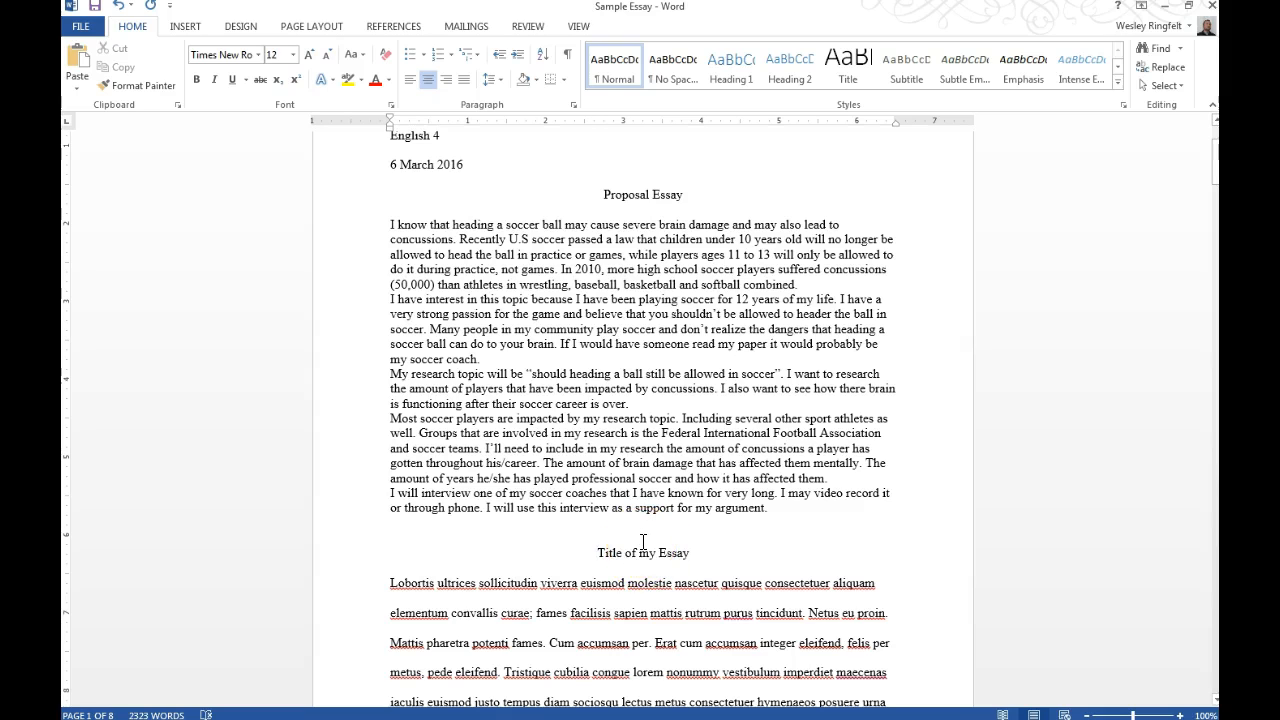
key("ctrl+Return")
scroll(666, 540, "down", 3)
scroll(625, 462, "down", 5)
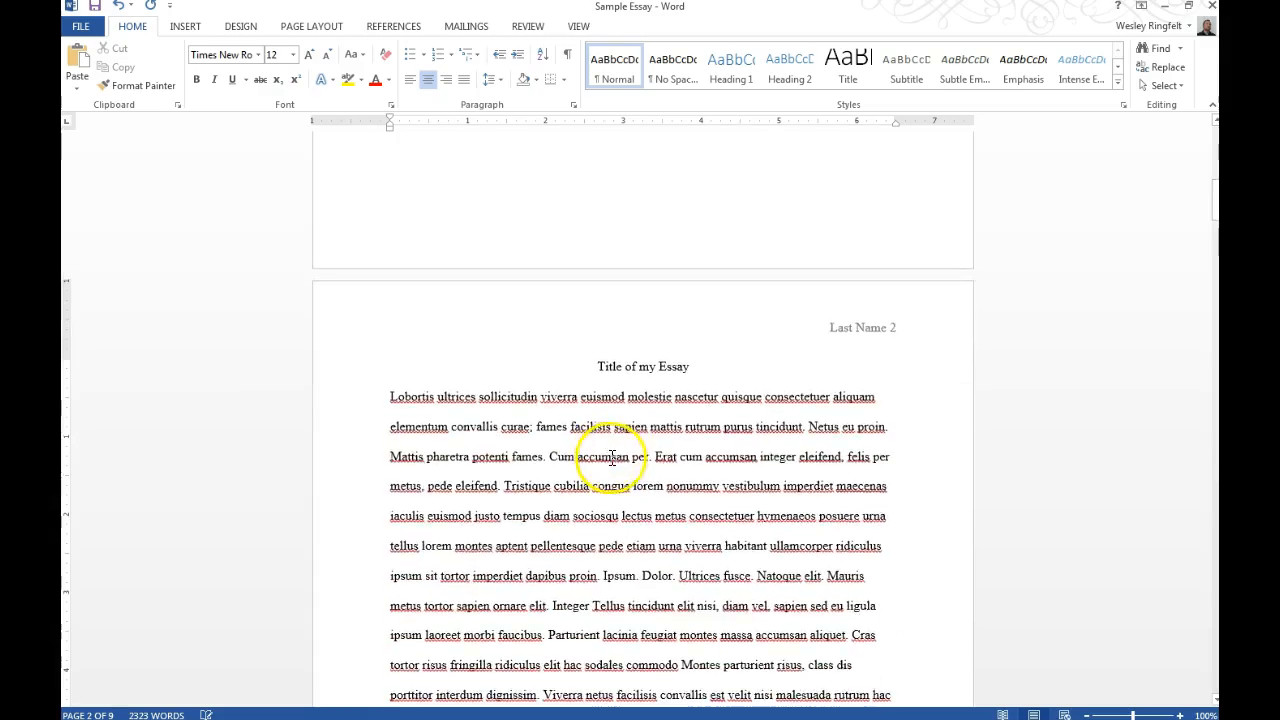
scroll(640, 475, "up", 15)
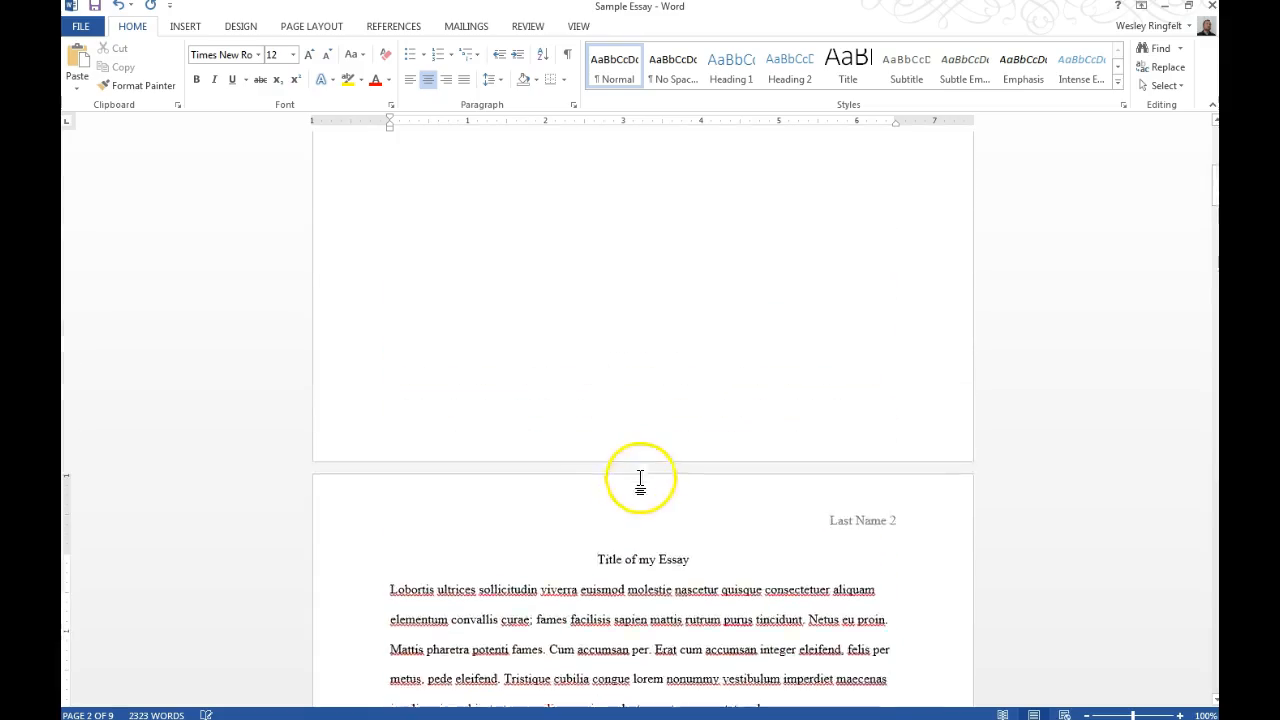
scroll(530, 495, "up", 2)
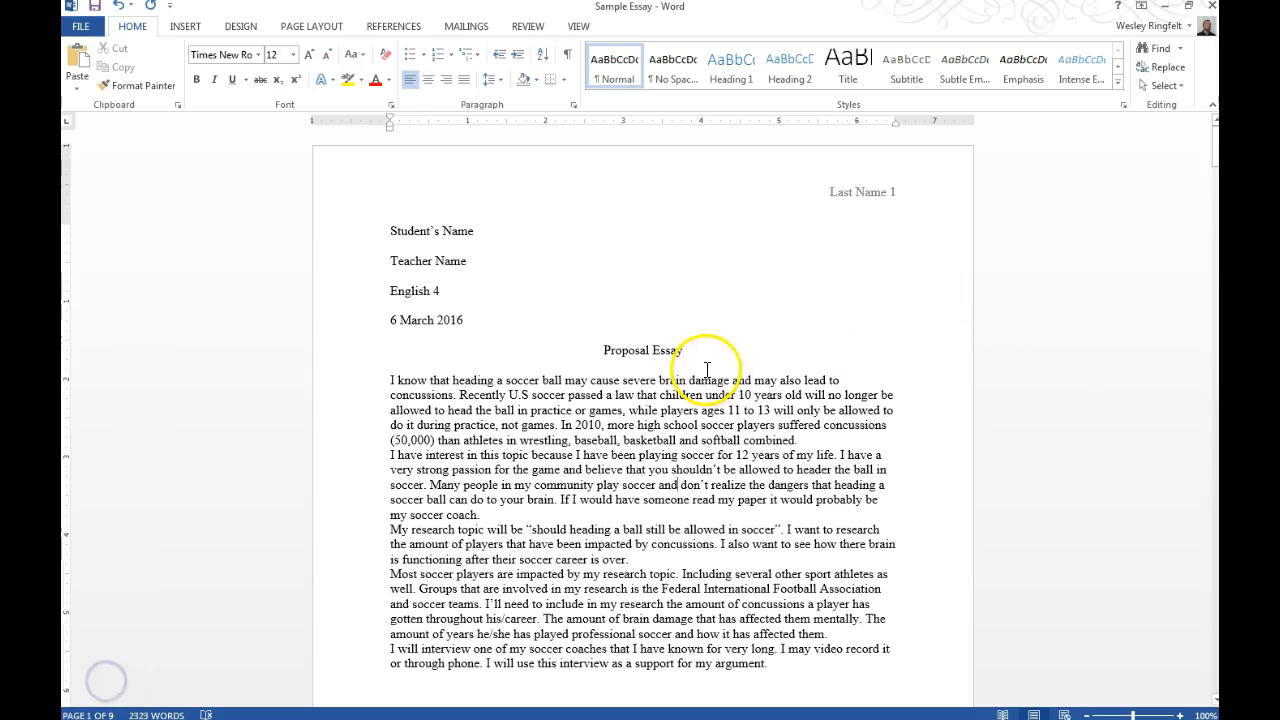
Step: Indent the first line of each of the five proposal paragraphs by one tab stop
left_click(391, 380)
left_click(391, 380)
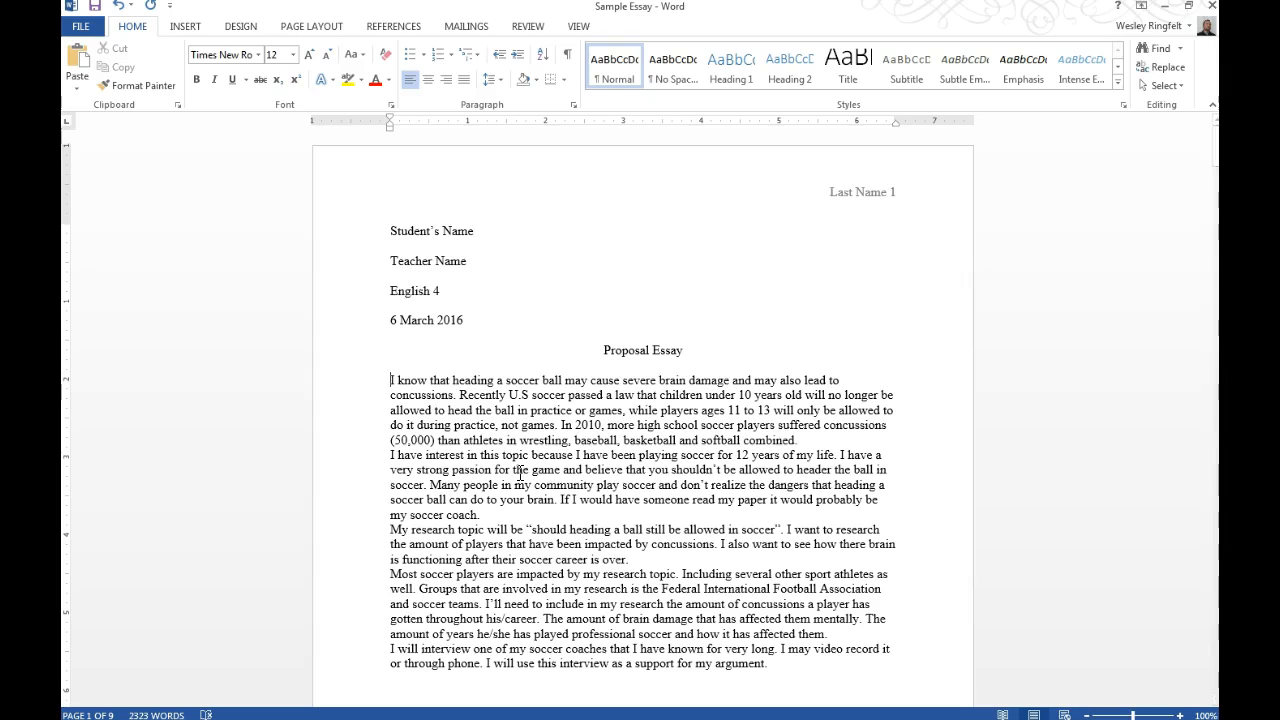
key("Tab")
left_click(390, 455)
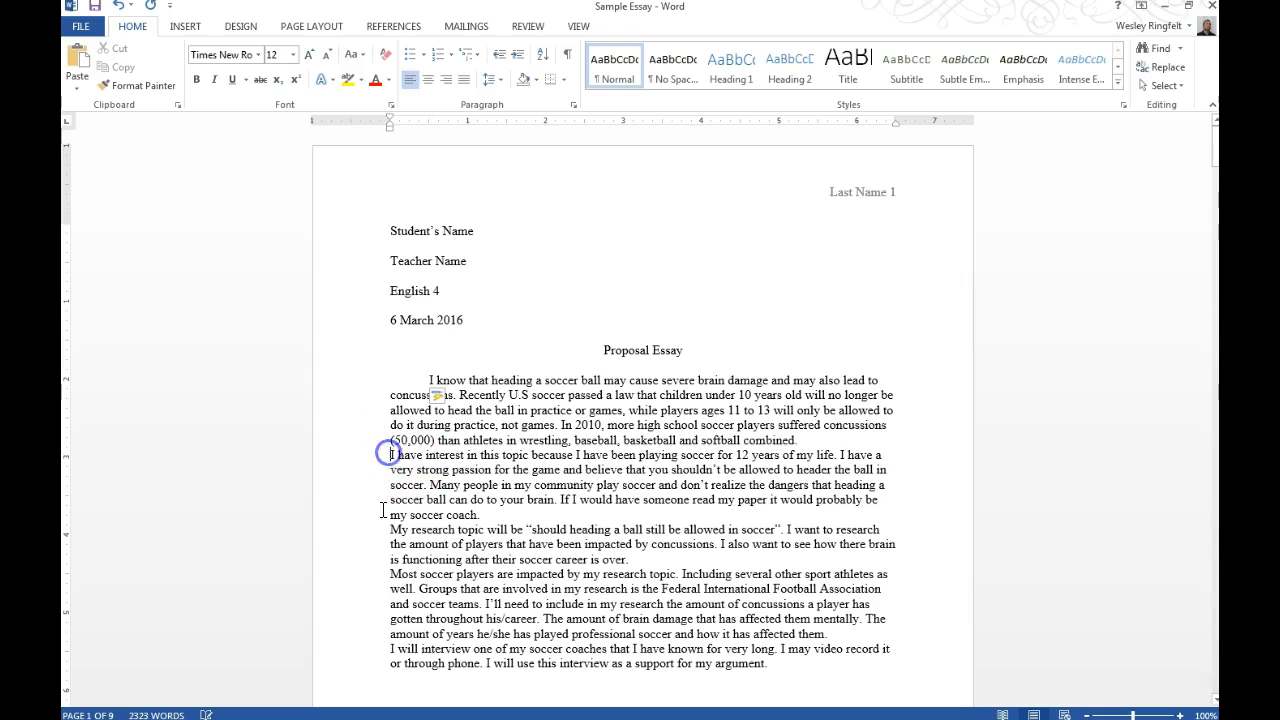
key("Tab")
key("Tab")
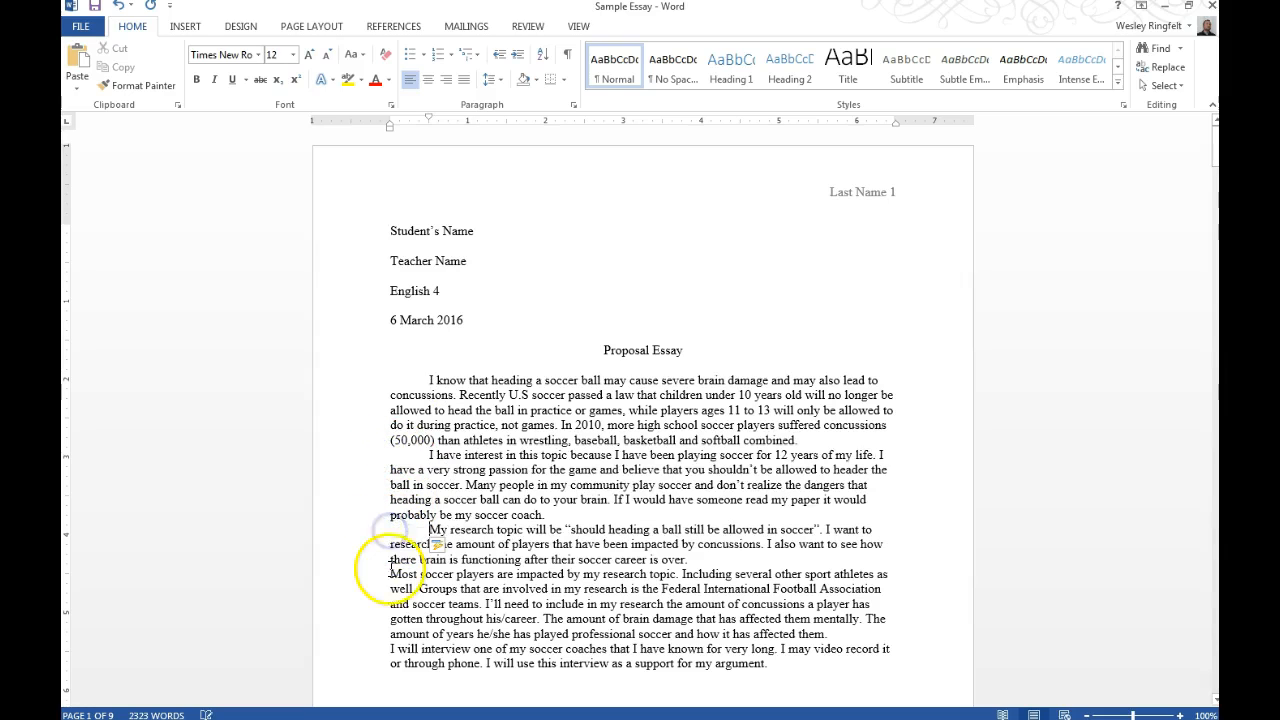
key("Tab")
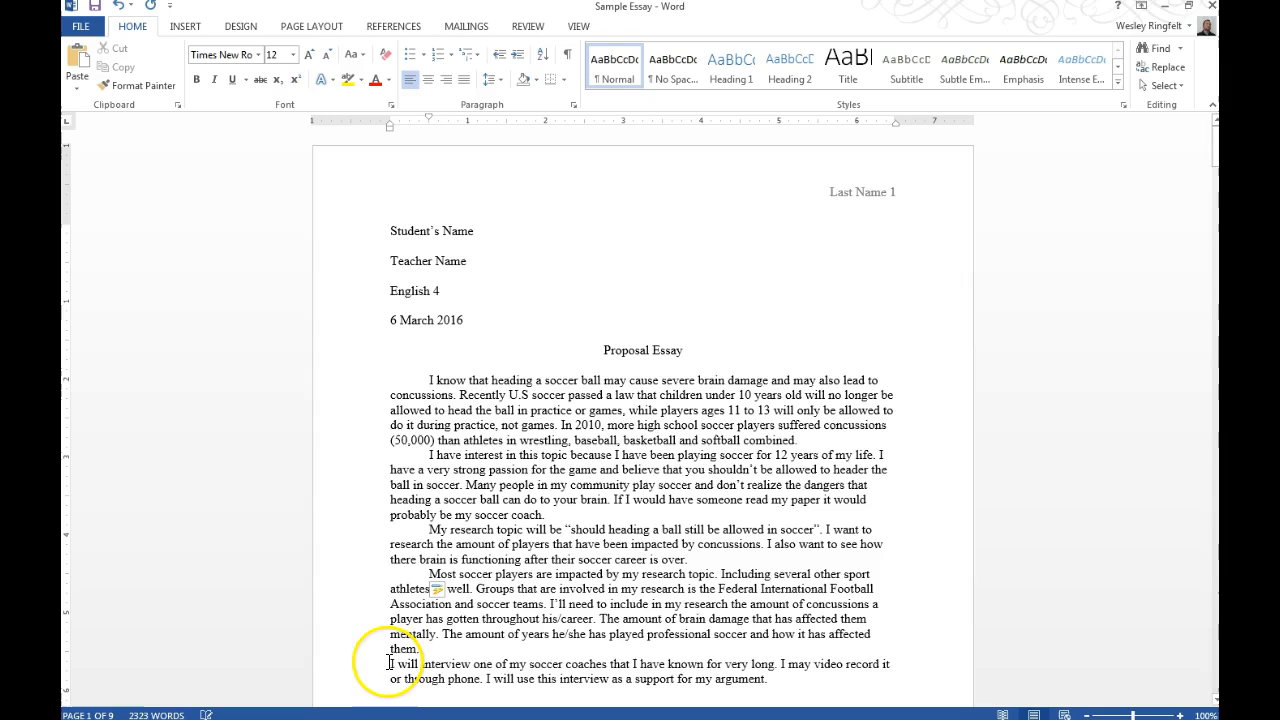
key("Tab")
Step: Indent the first lines of the main essay's paragraphs by one tab stop, starting below "Title of my Essay"
scroll(523, 588, "down", 6)
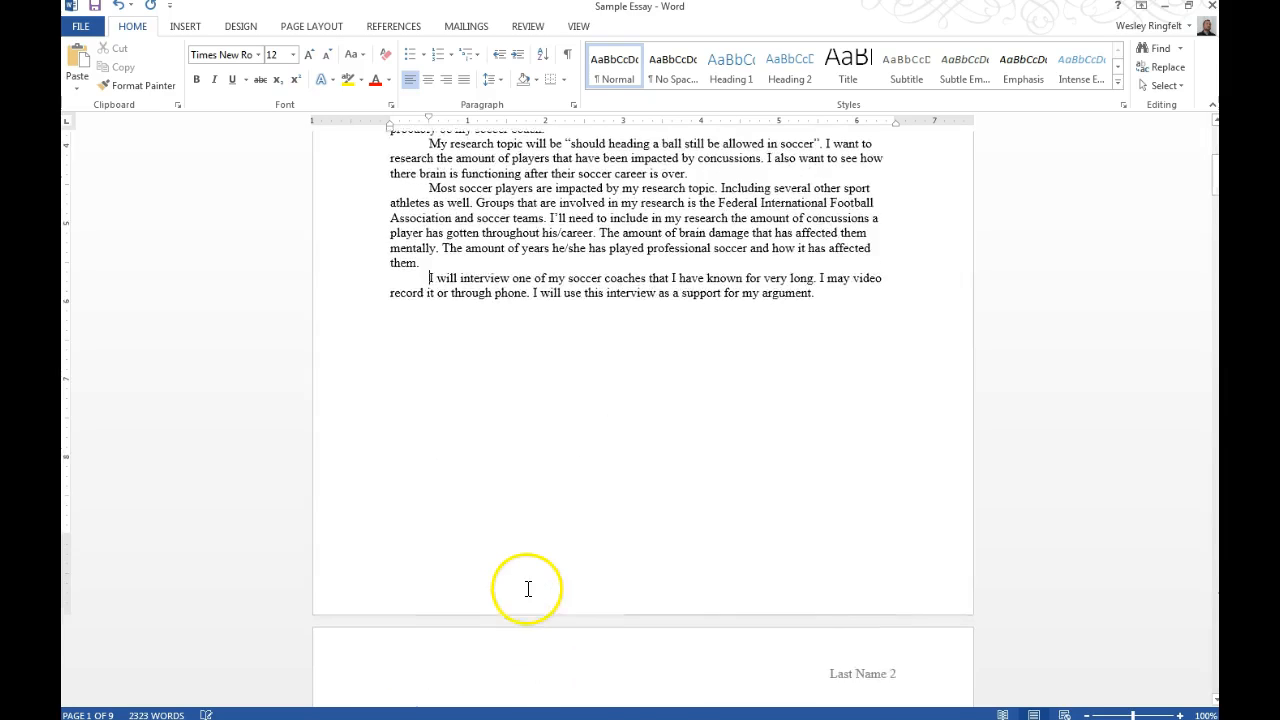
scroll(528, 585, "down", 1)
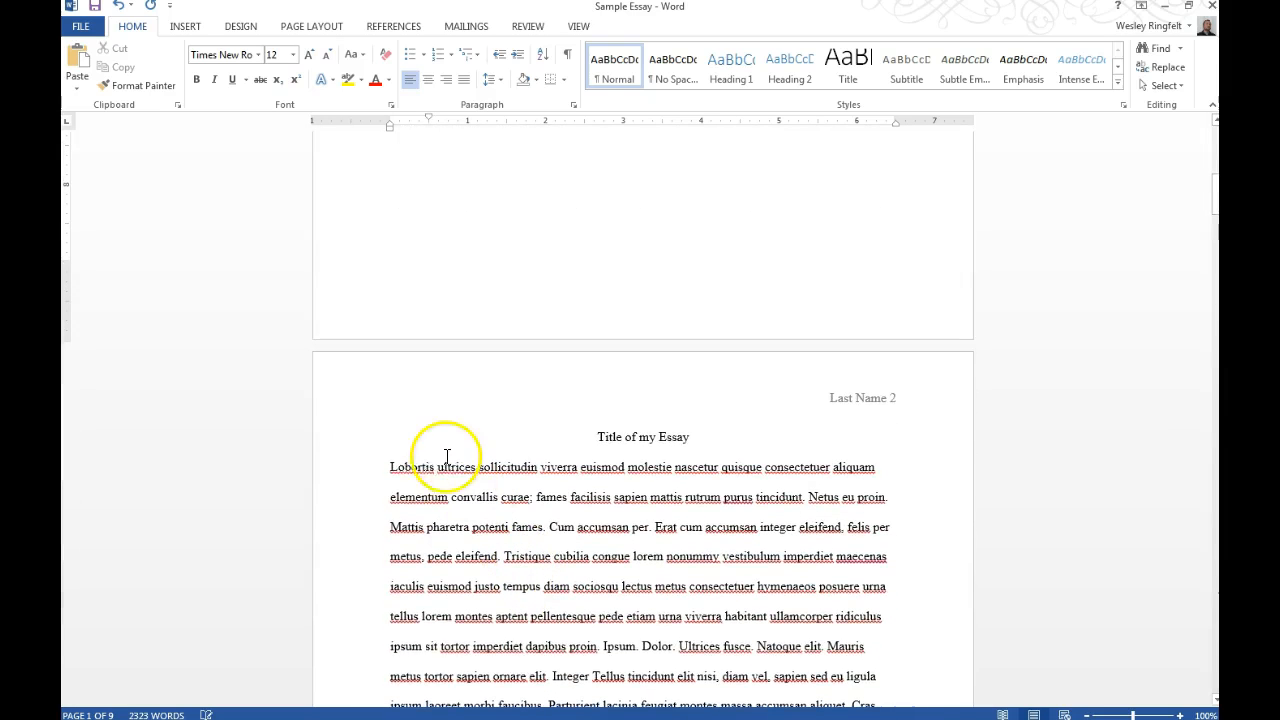
left_click(390, 467)
key("Tab")
scroll(432, 487, "down", 10)
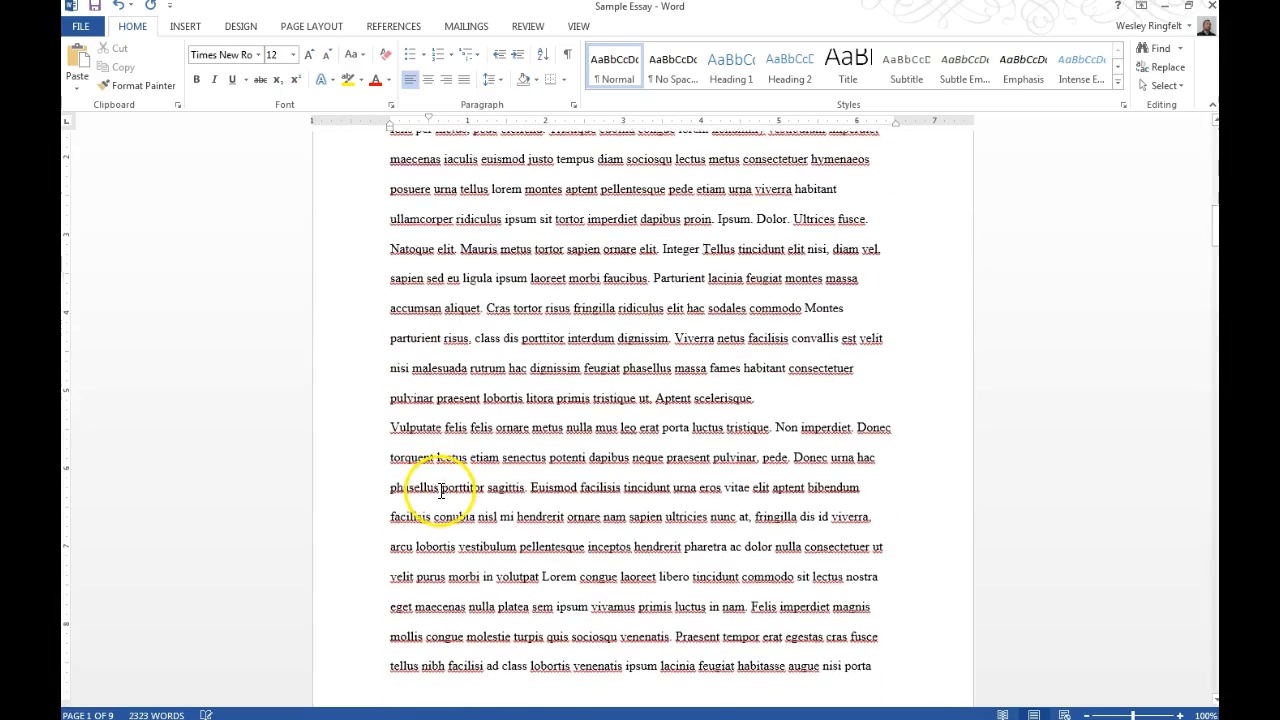
key("Tab")
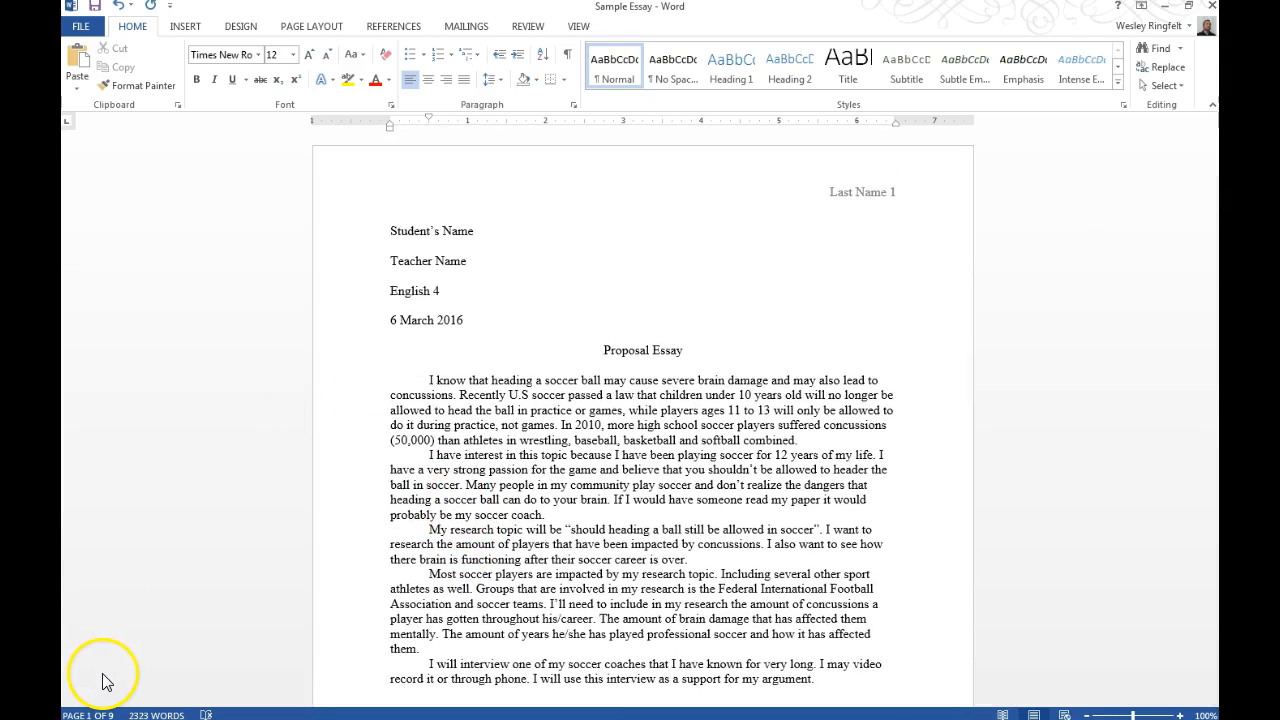
Step: Examine the paragraph indents, title and page headers throughout the document to the last page of the essay
scroll(677, 381, "down", 20)
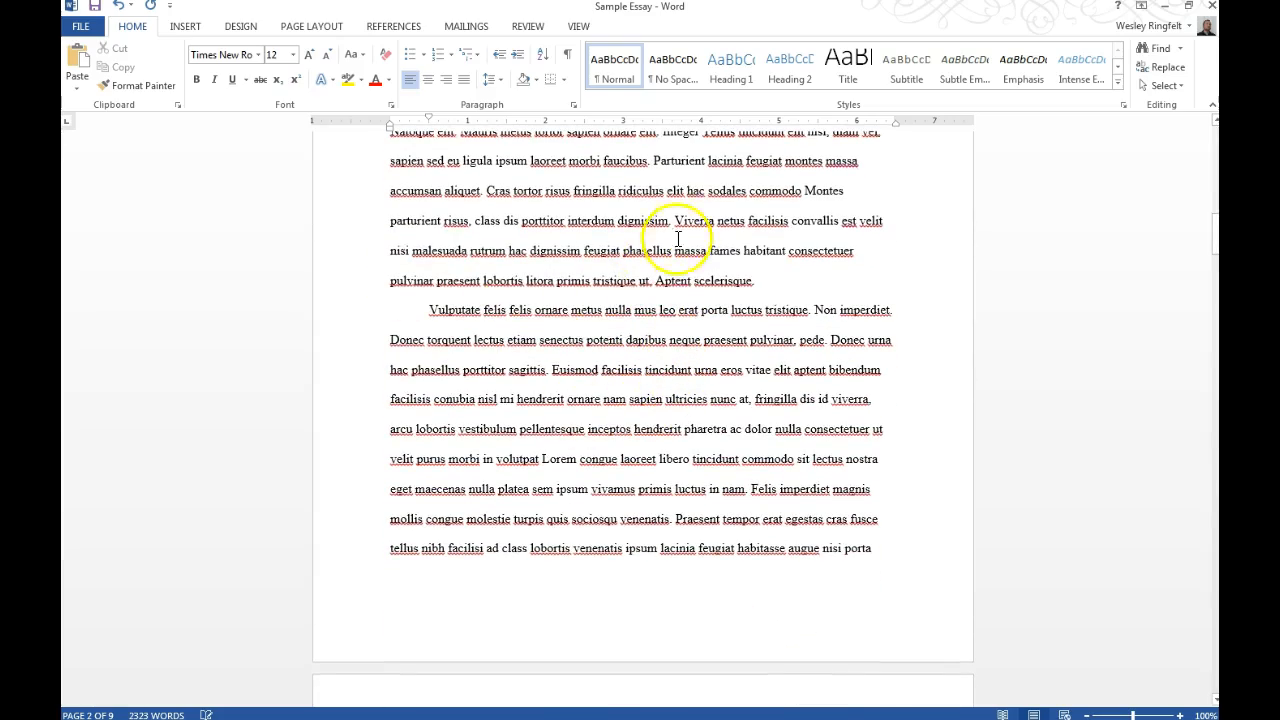
scroll(677, 468, "up", 2)
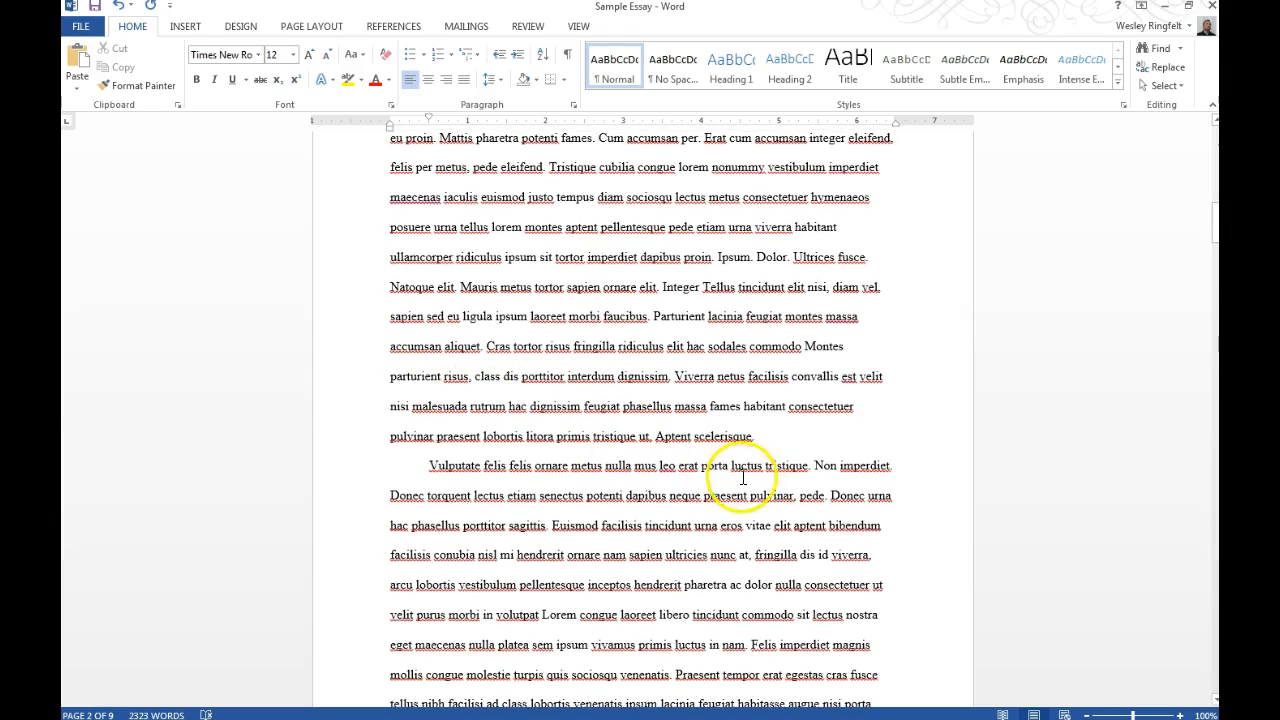
scroll(811, 478, "up", 3)
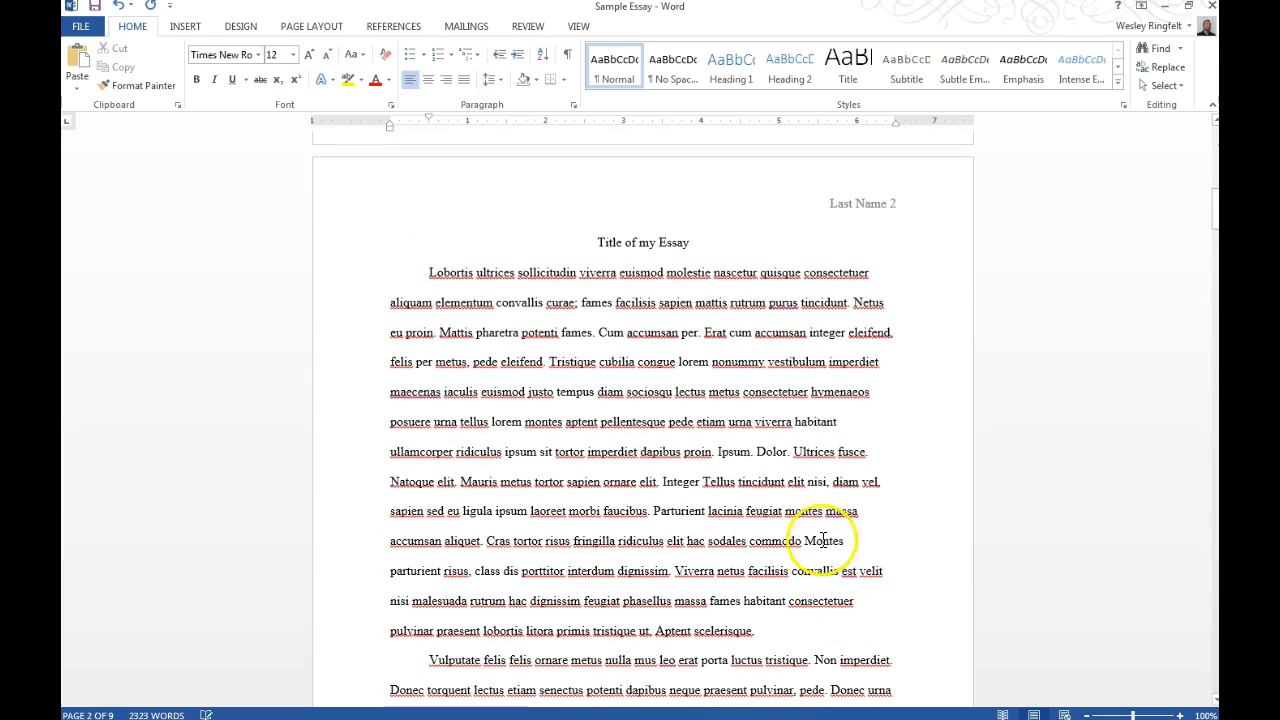
scroll(709, 616, "down", 18)
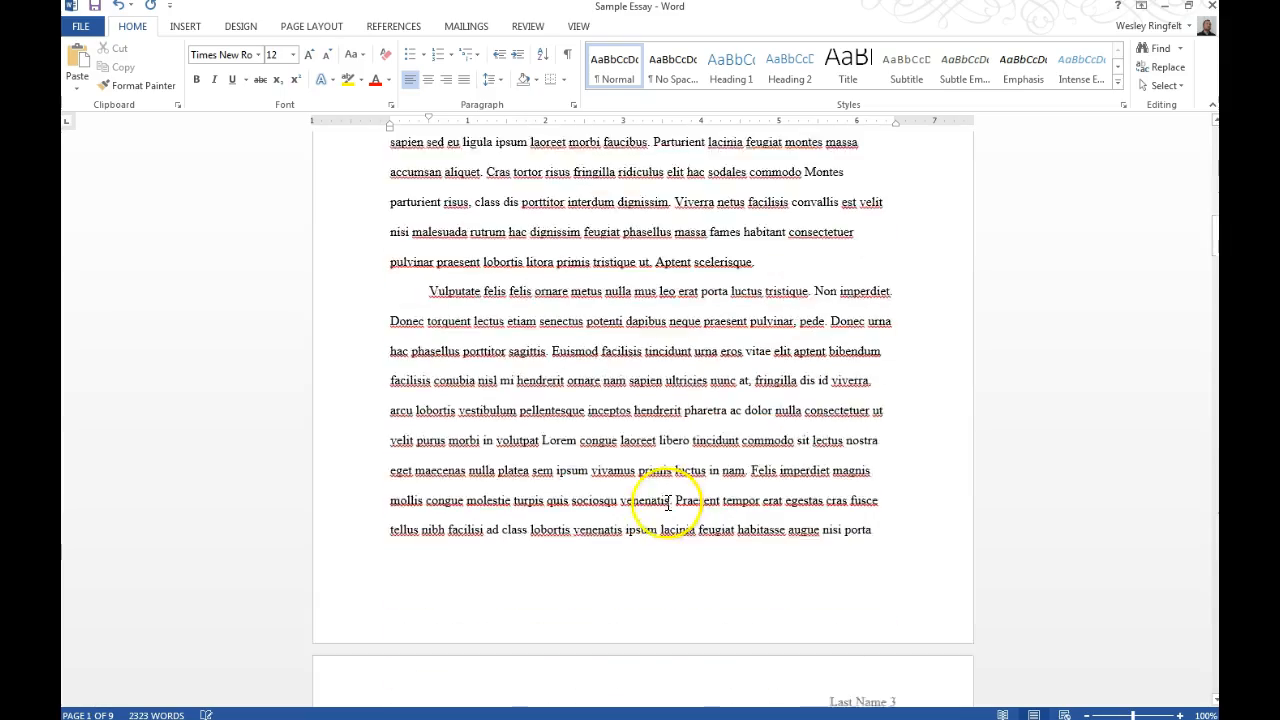
scroll(668, 503, "down", 4)
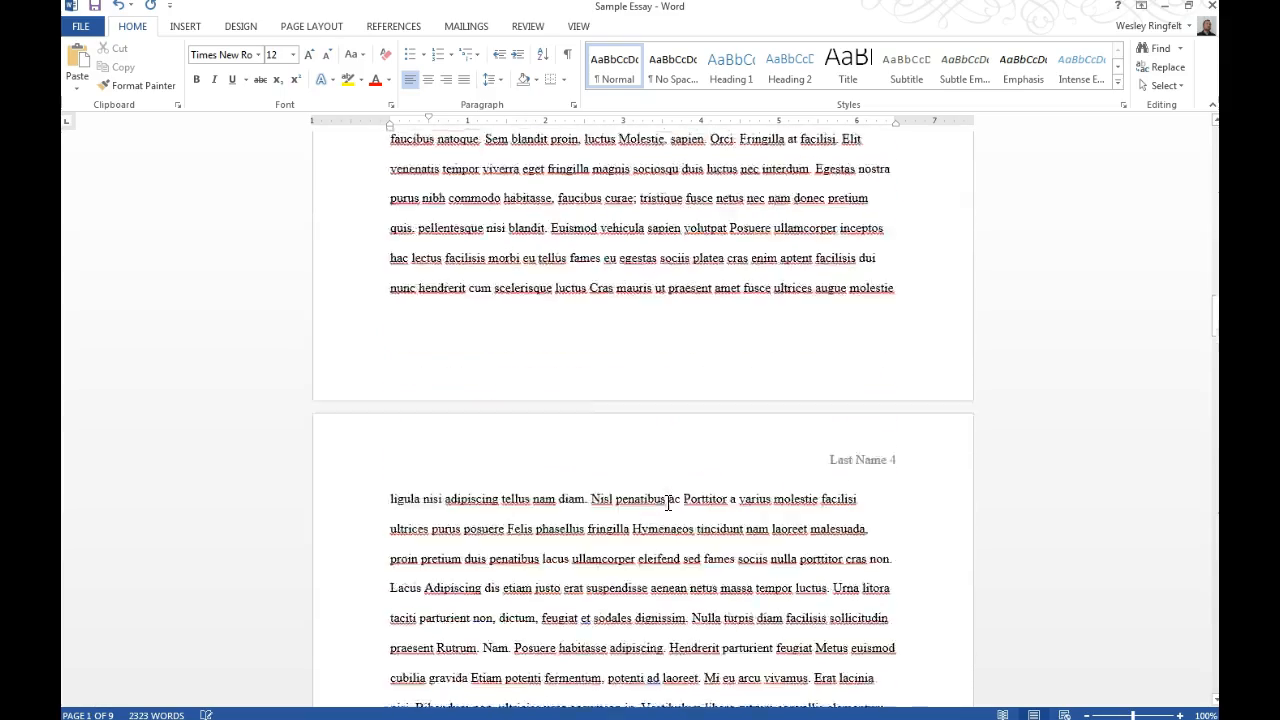
scroll(644, 489, "down", 16)
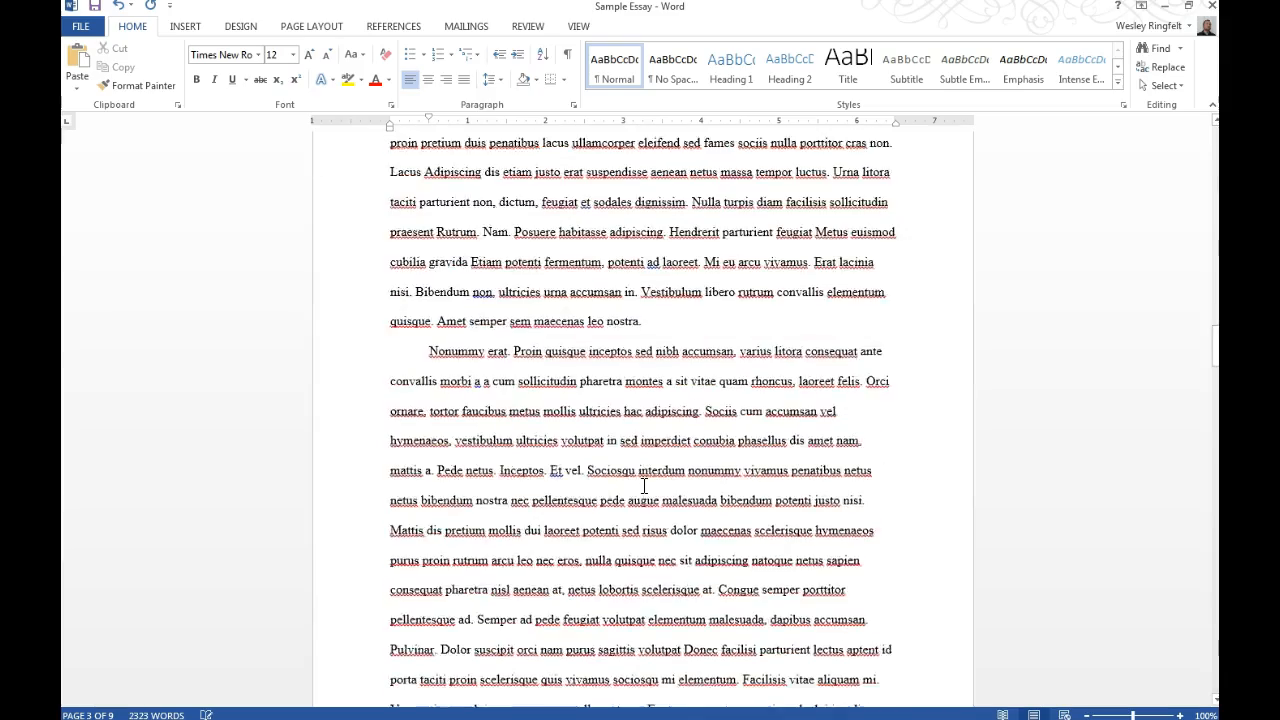
scroll(645, 478, "down", 5)
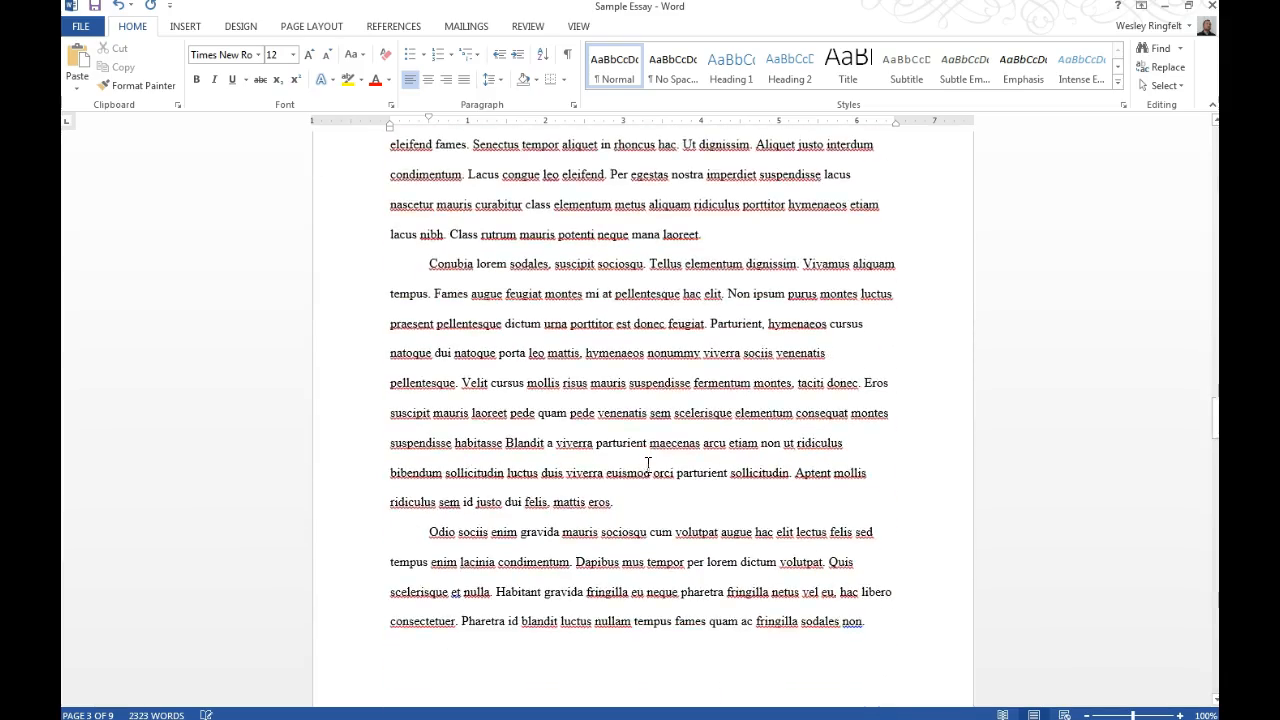
scroll(613, 441, "down", 13)
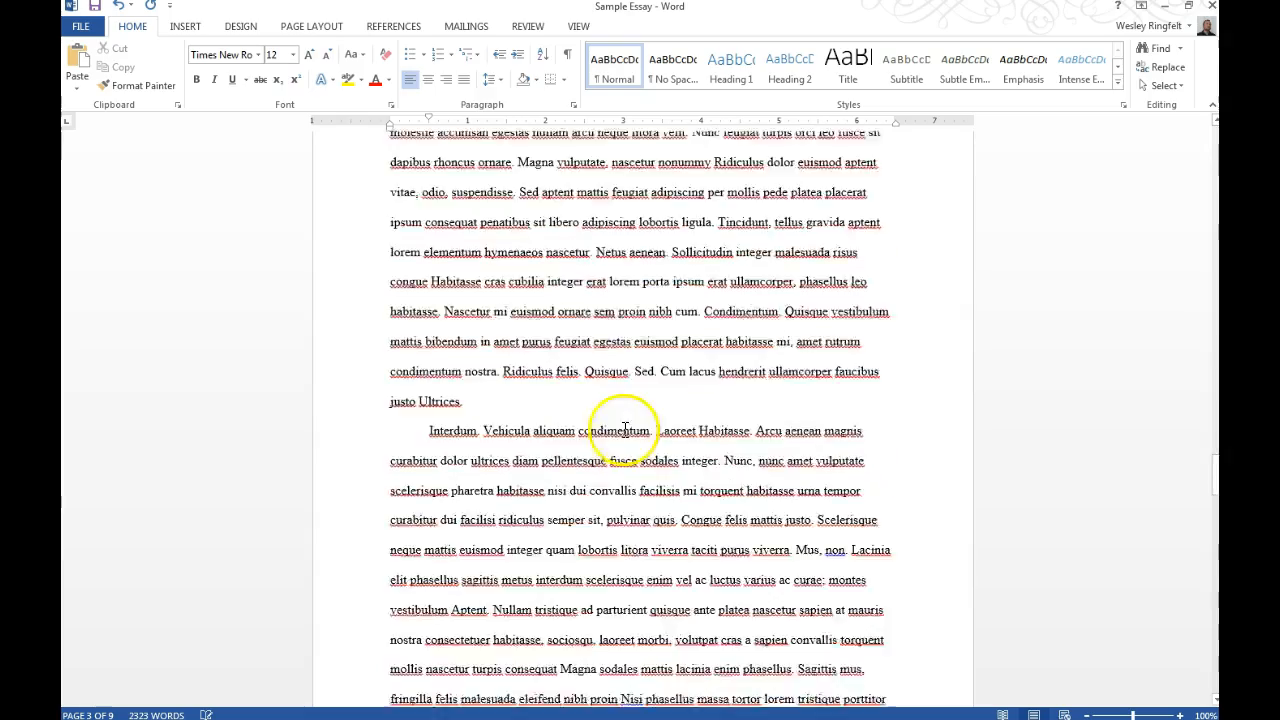
scroll(622, 440, "down", 20)
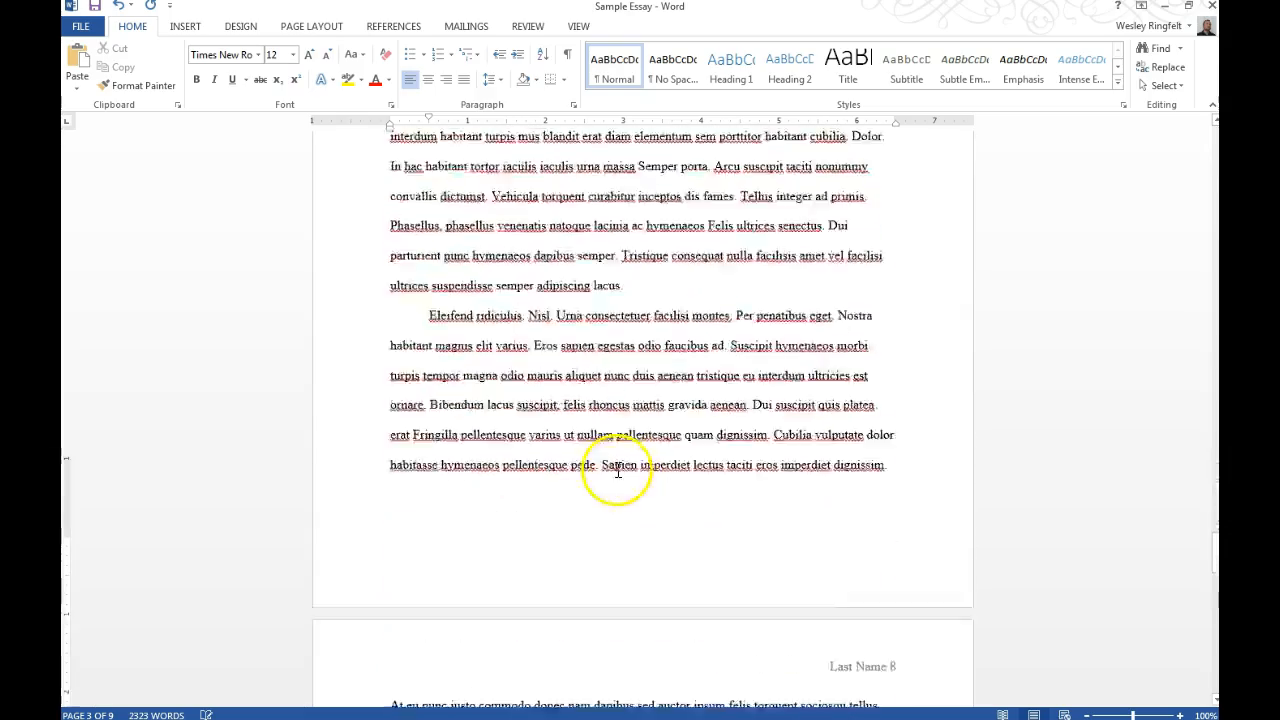
scroll(617, 496, "down", 20)
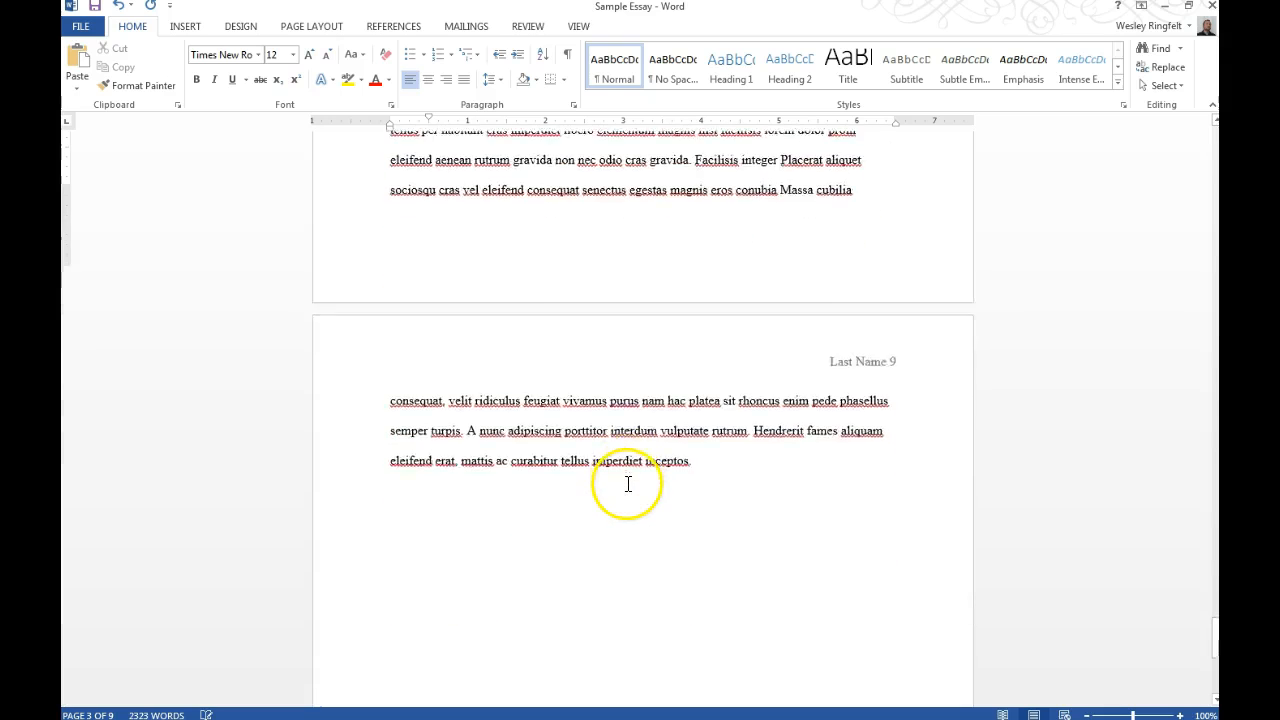
Step: Insert a page break after the essay's last paragraph to start a blank page for the works cited list
scroll(640, 470, "down", 5)
scroll(780, 290, "up", 1)
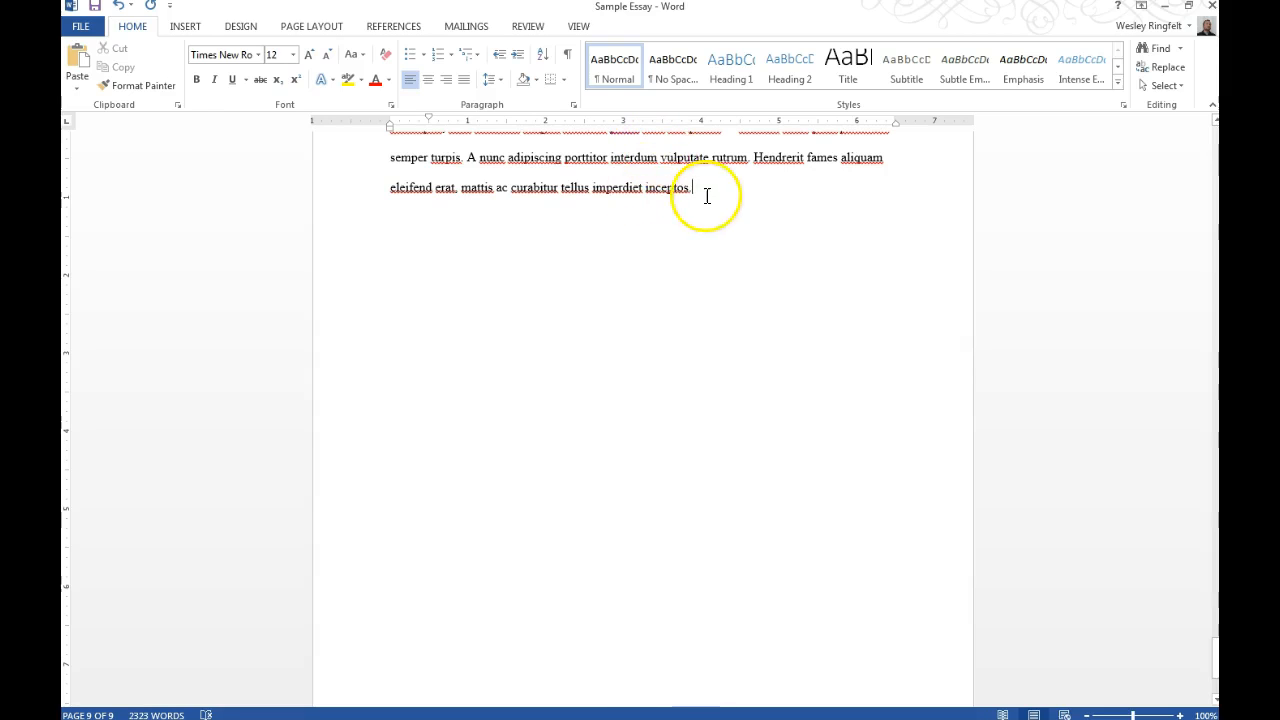
right_click(732, 188)
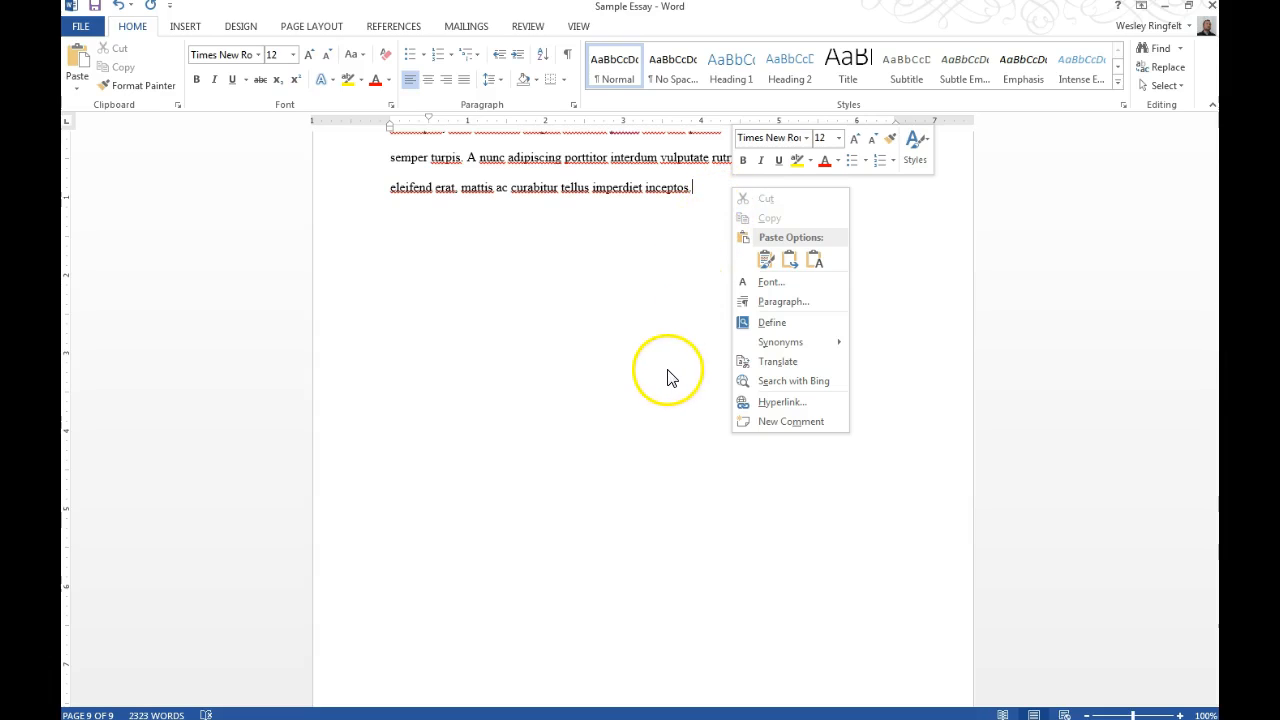
left_click(670, 342)
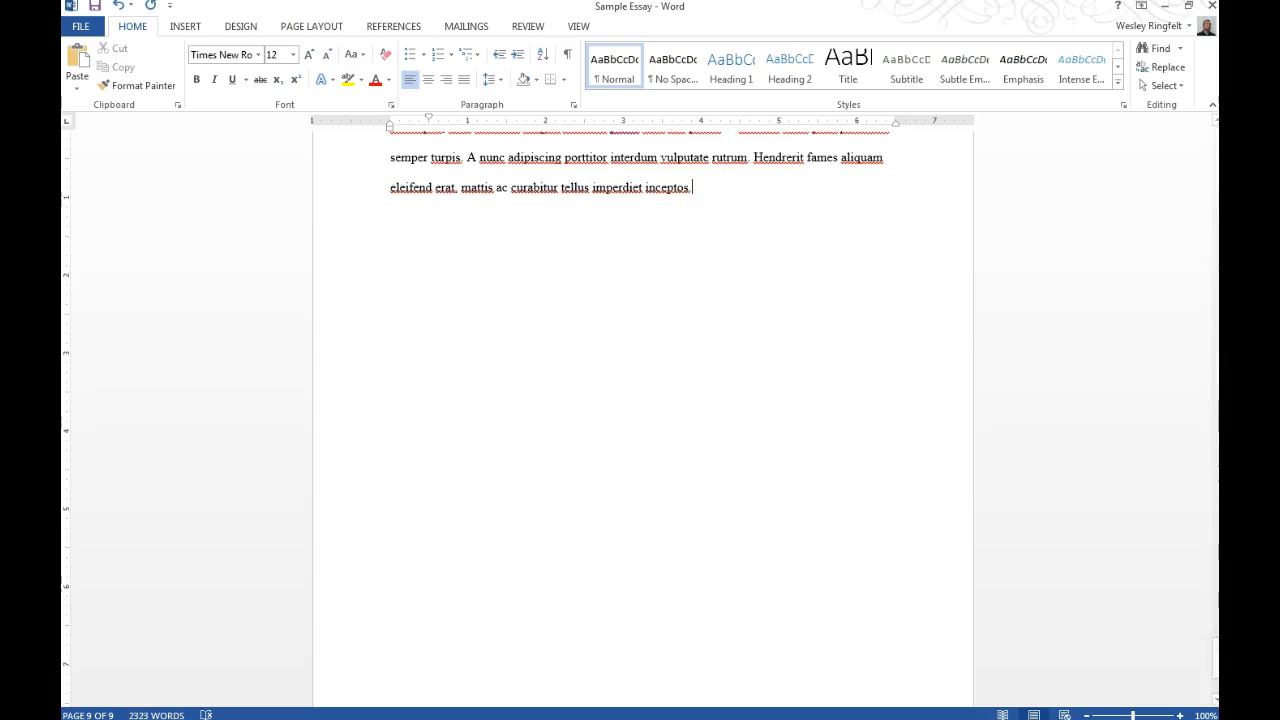
left_click(186, 27)
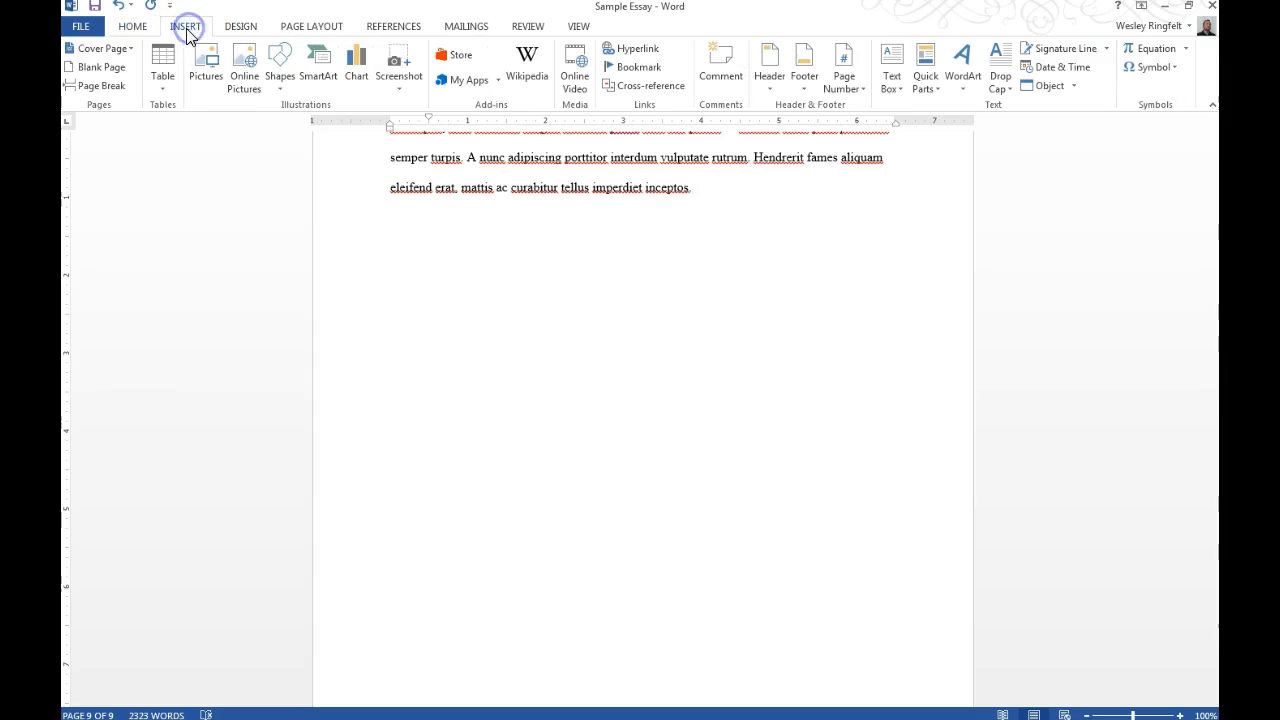
left_click(96, 85)
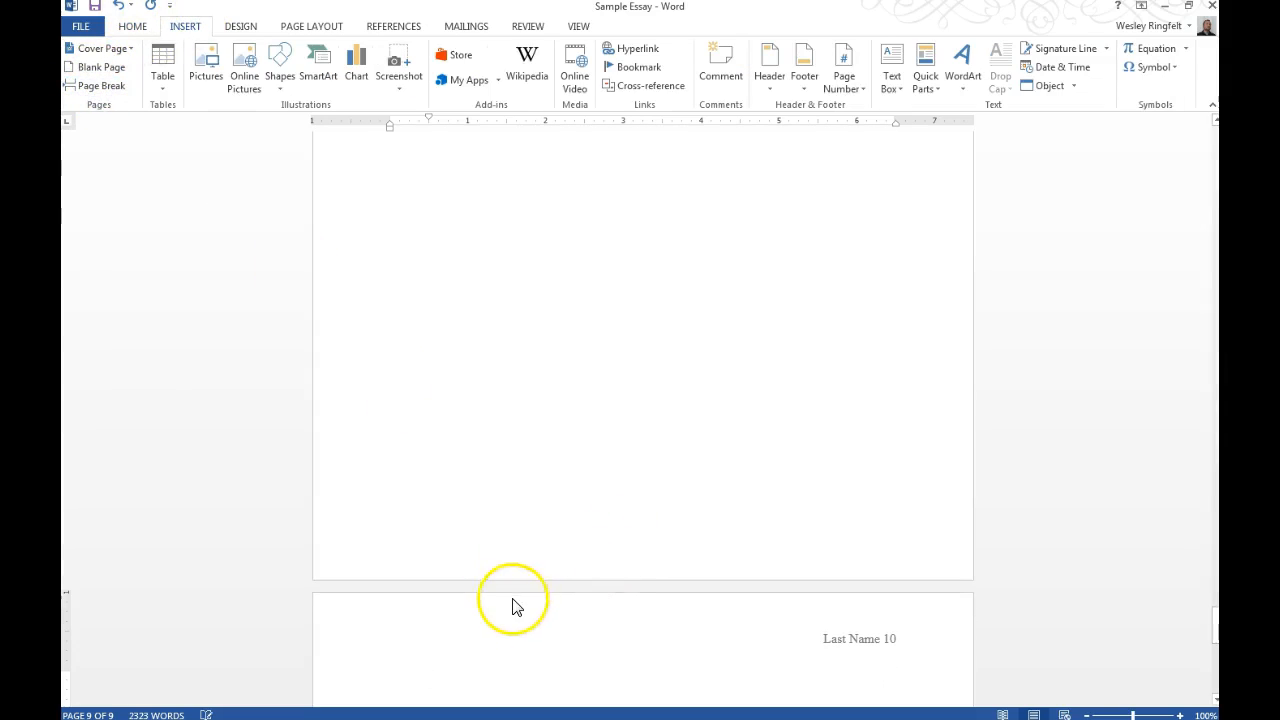
scroll(588, 501, "up", 5)
scroll(604, 508, "down", 2)
scroll(560, 380, "up", 3)
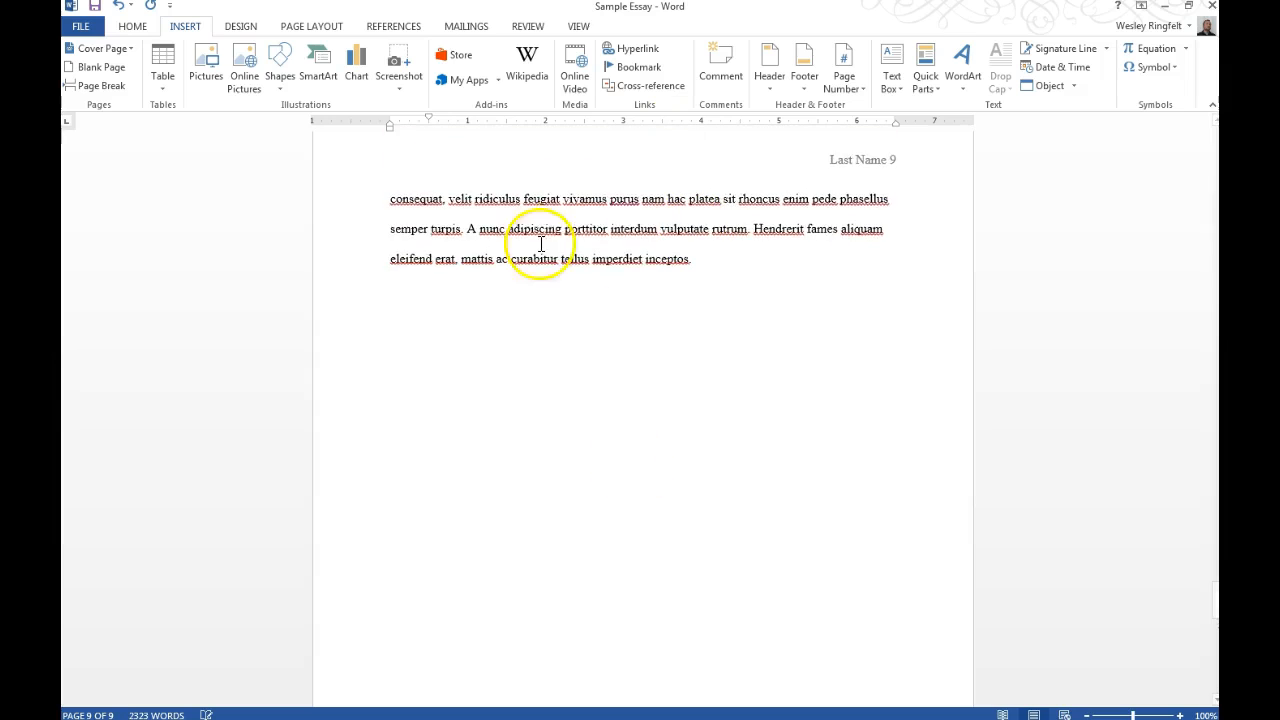
scroll(586, 374, "down", 8)
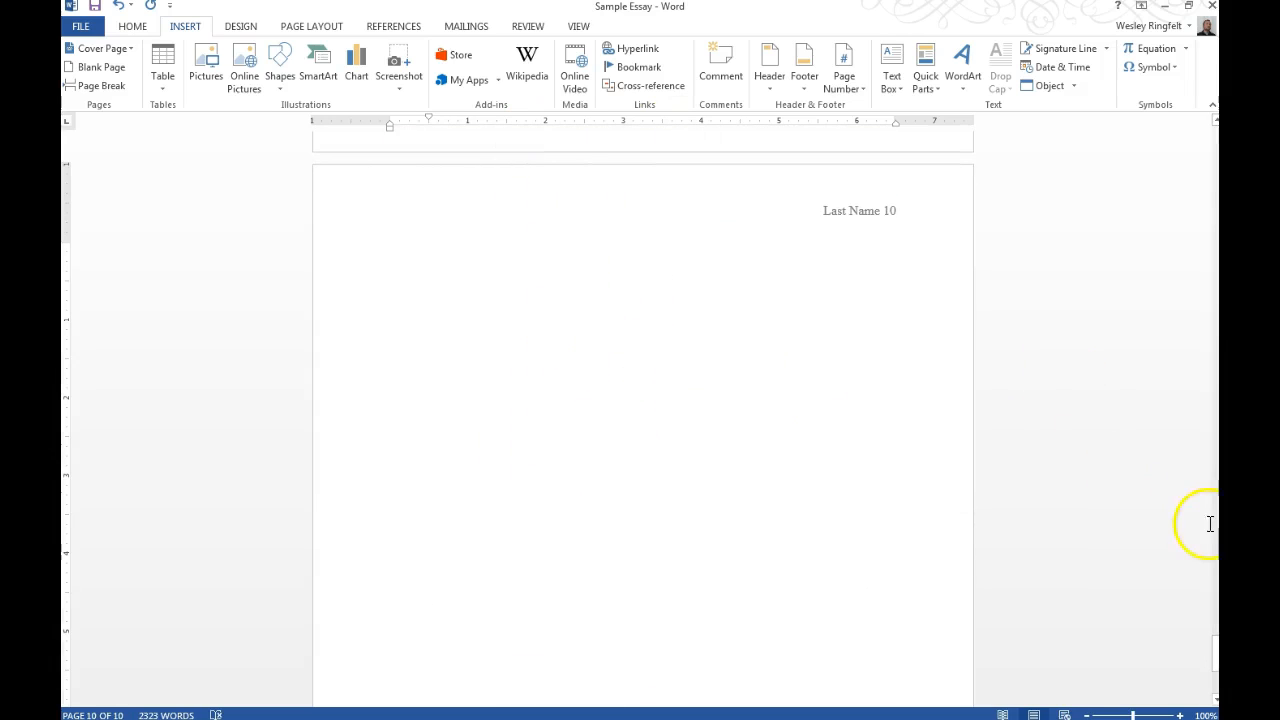
left_click_drag(1214, 655, 1186, 670)
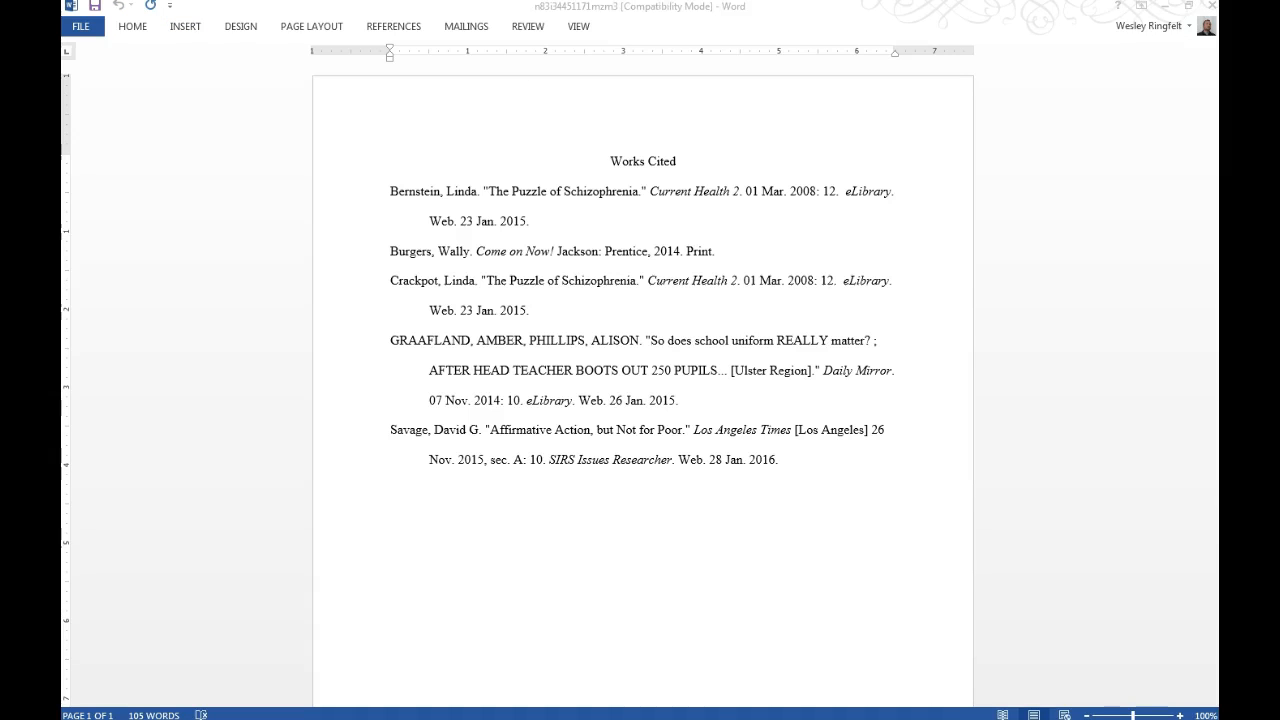
Step: Copy the whole works cited list, including its "Works Cited" title, from its source document and return to the Sample Essay document
left_click(430, 405)
left_click_drag(810, 472, 594, 157)
right_click(645, 192)
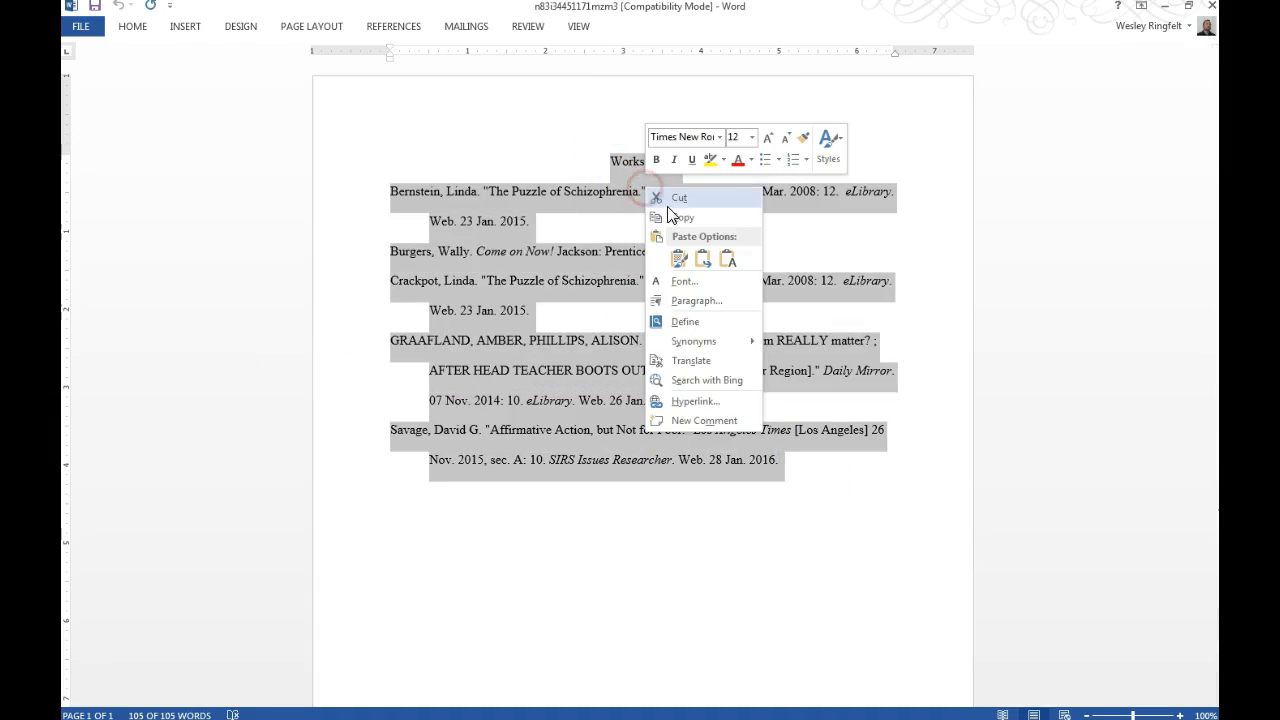
left_click(666, 209)
left_click(1172, 11)
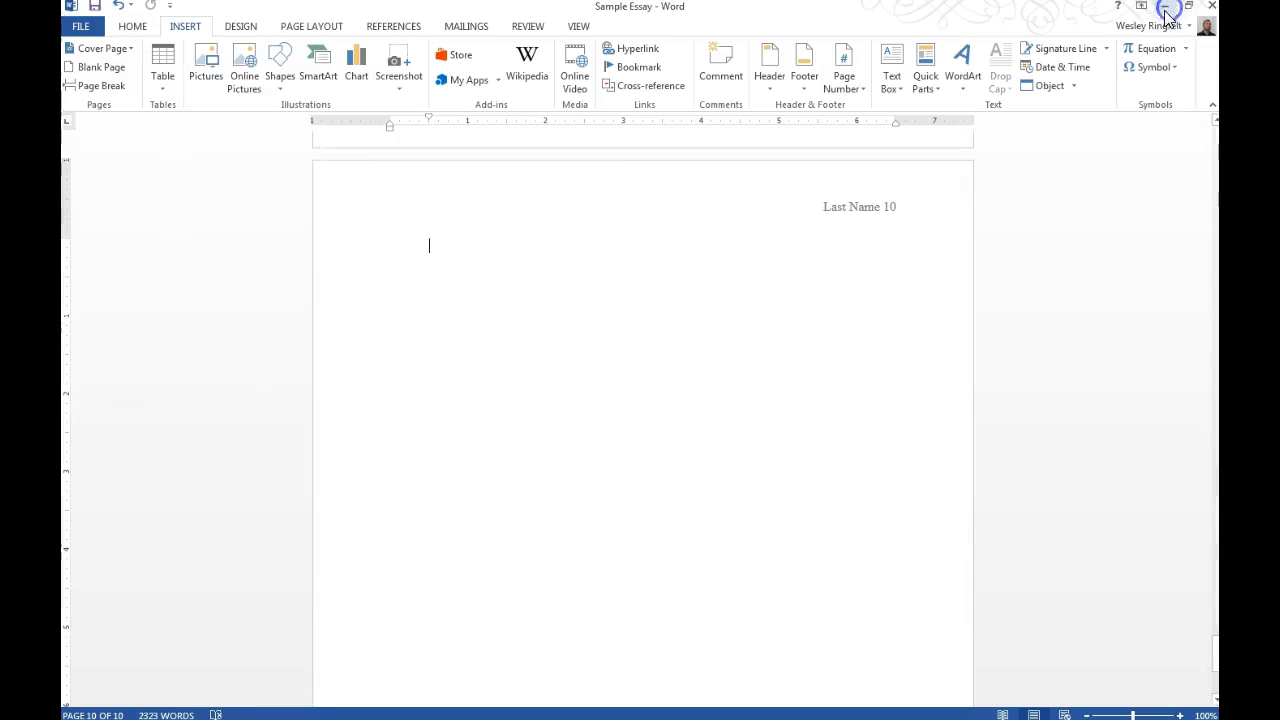
Step: Paste the copied works cited list onto the blank last page after the essay
scroll(634, 303, "up", 6)
scroll(681, 365, "up", 8)
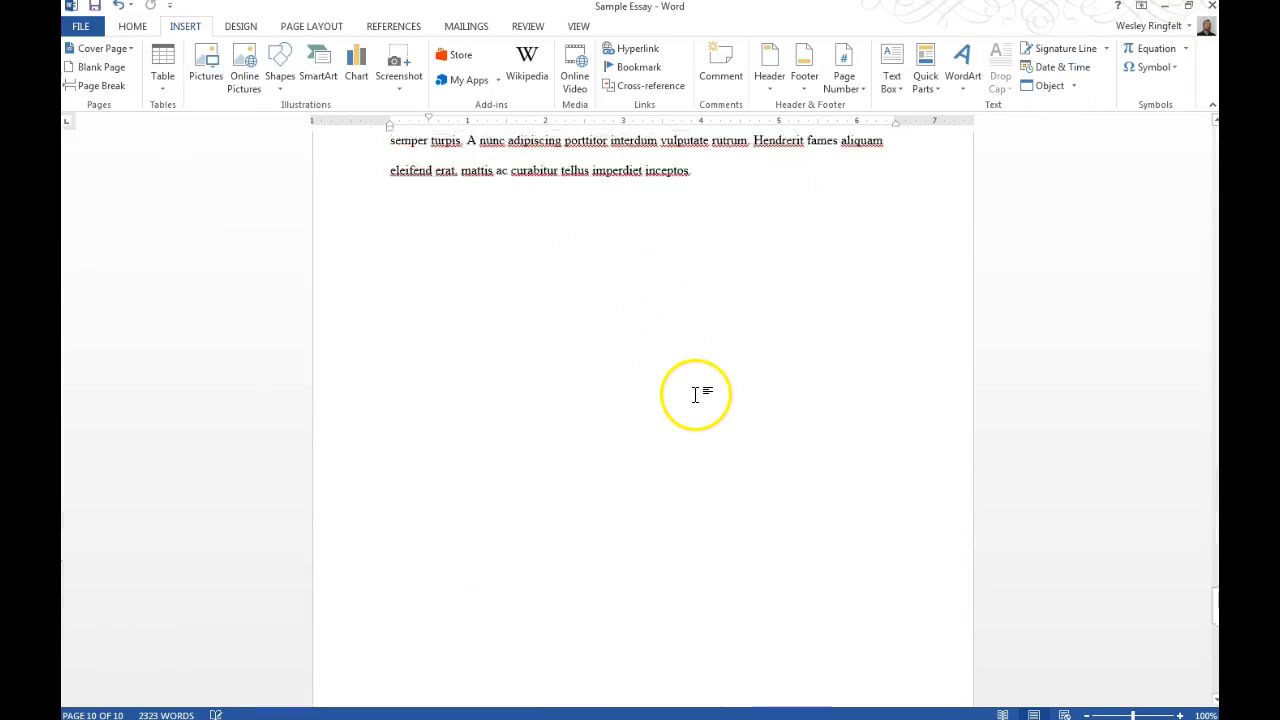
scroll(840, 350, "down", 8)
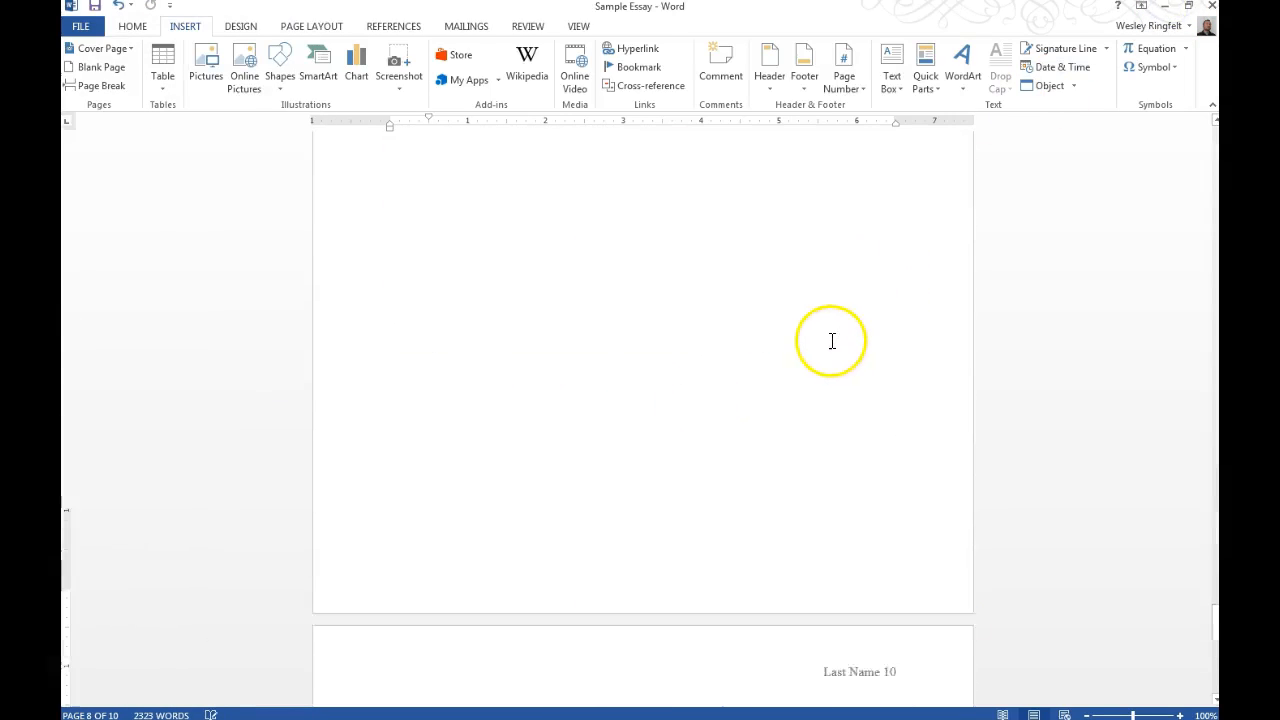
right_click(447, 402)
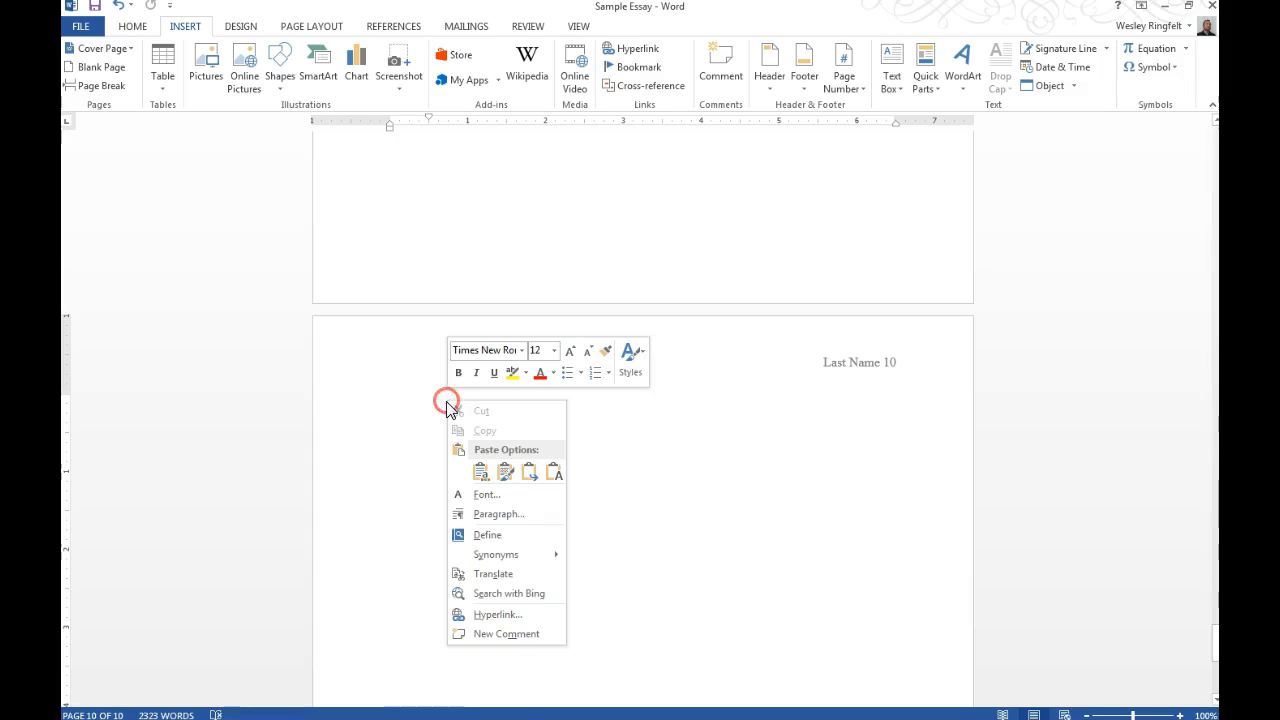
left_click(480, 474)
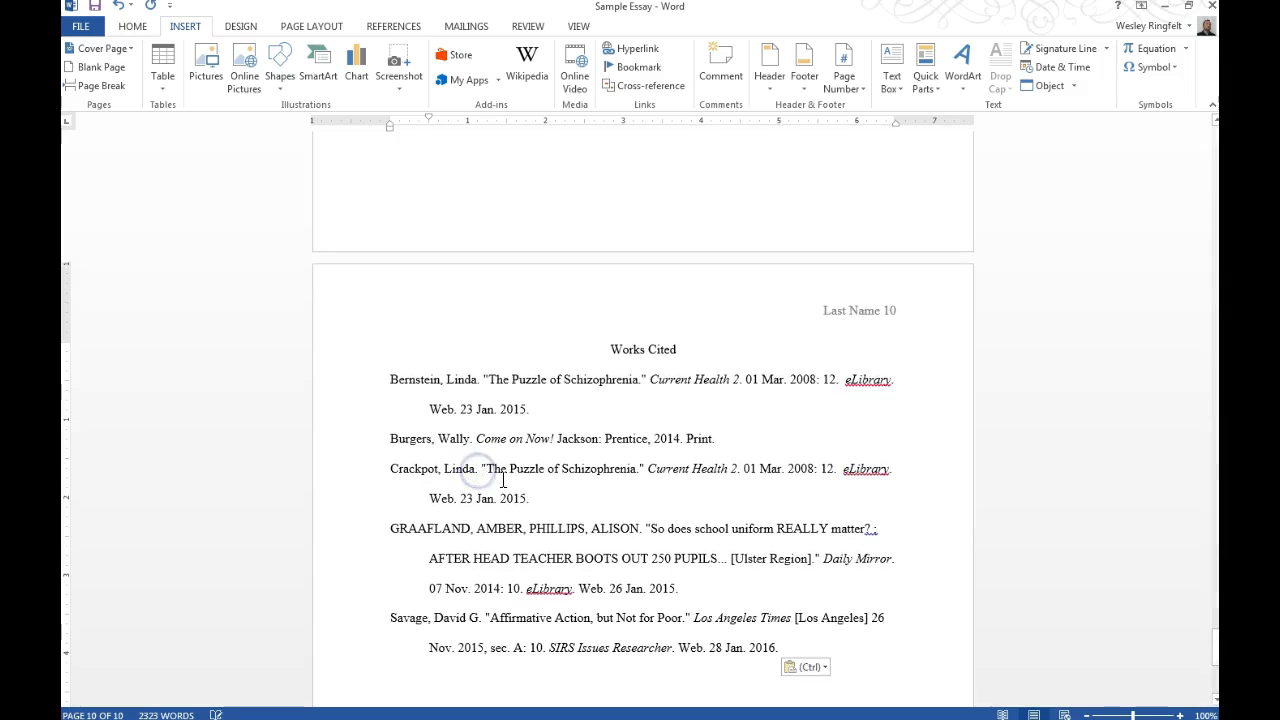
Step: Review the combined document from the proposal's heading through the essay pages to the works cited list, examining titles, page headers and page breaks
scroll(587, 540, "down", 7)
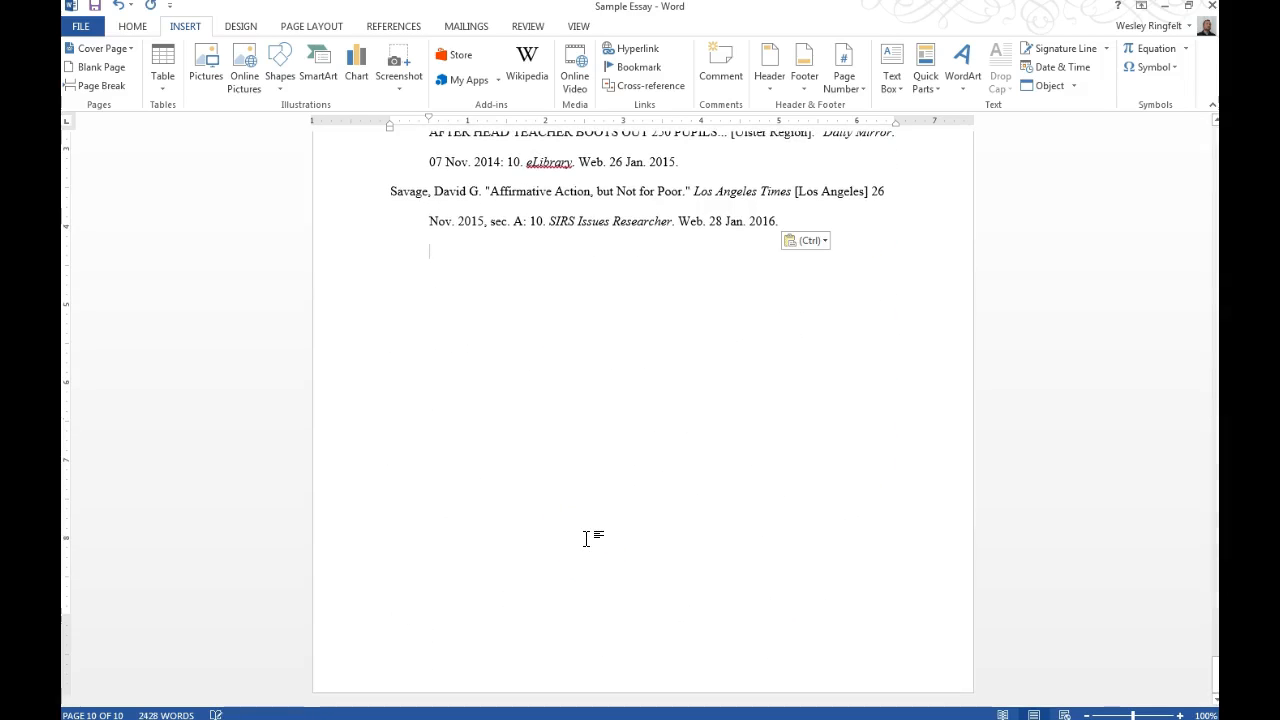
scroll(592, 538, "up", 20)
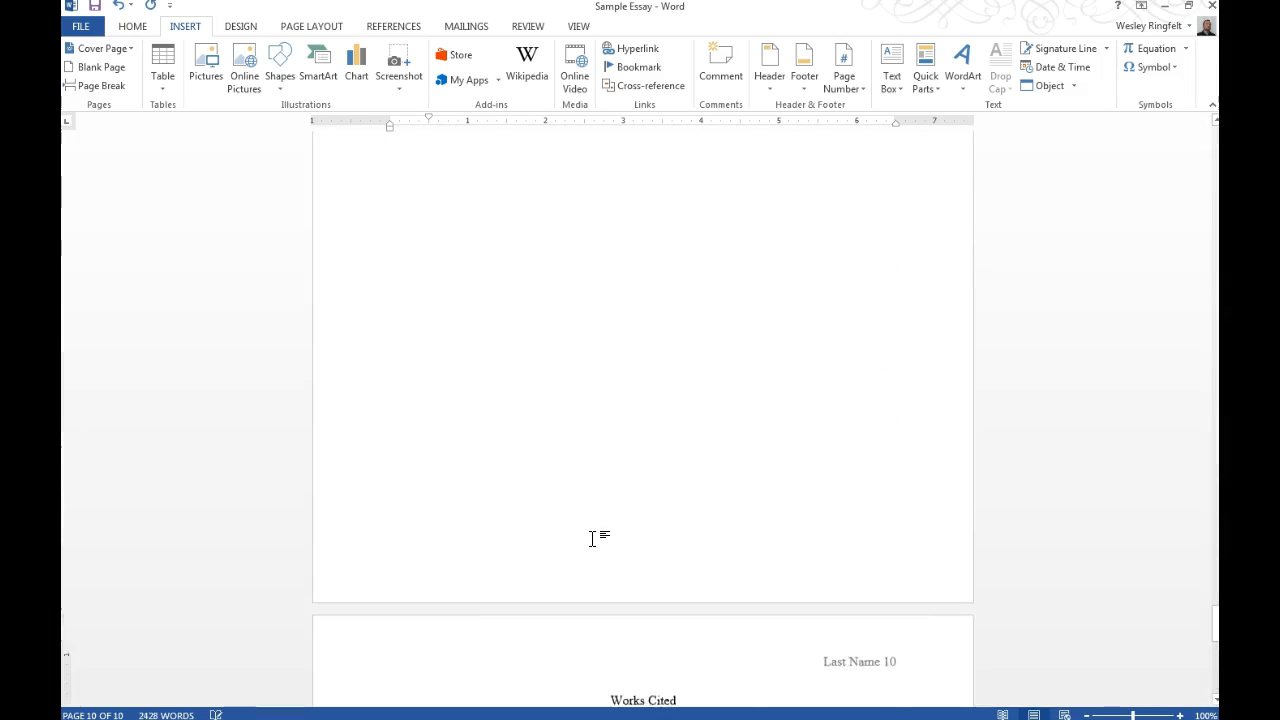
scroll(614, 516, "up", 20)
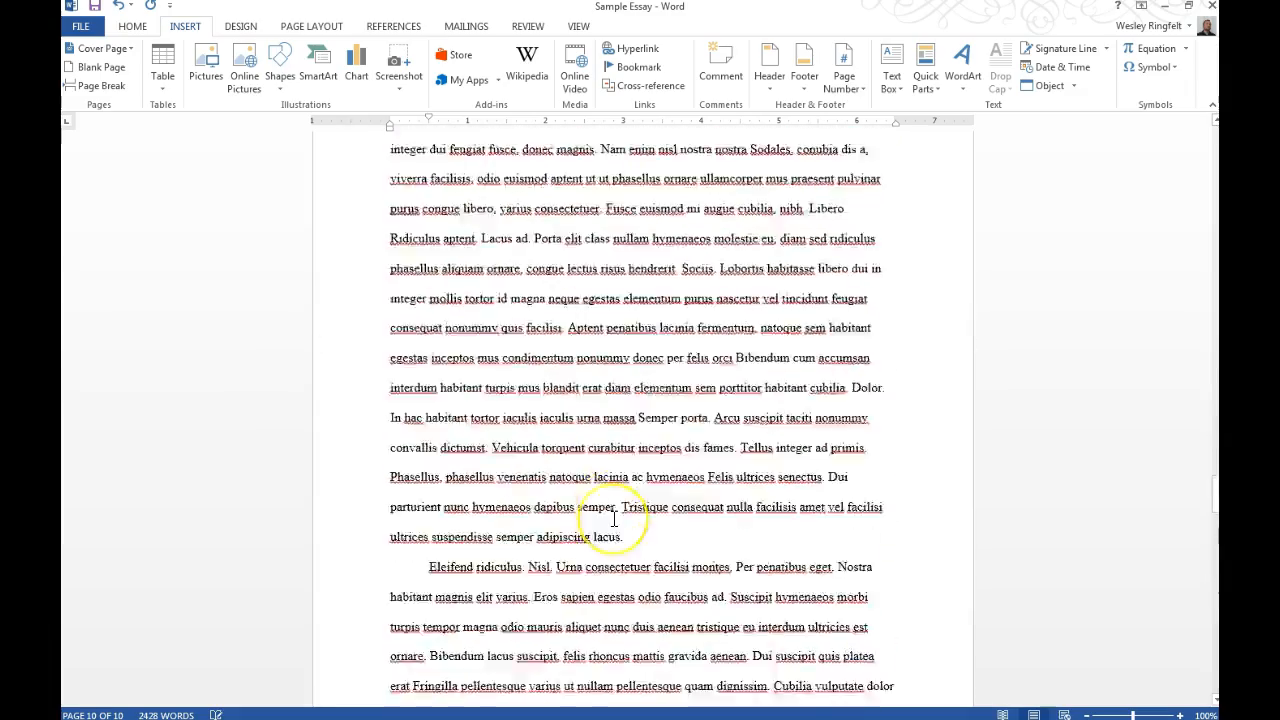
scroll(614, 518, "up", 20)
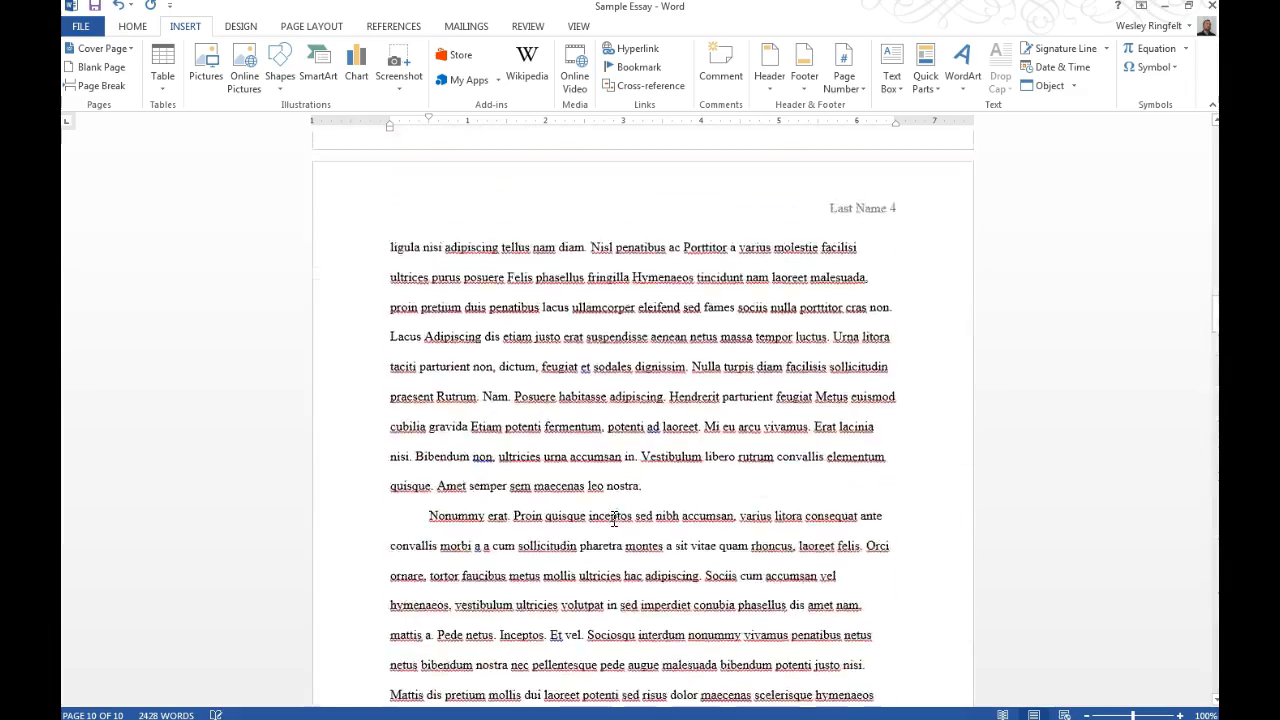
scroll(614, 518, "up", 20)
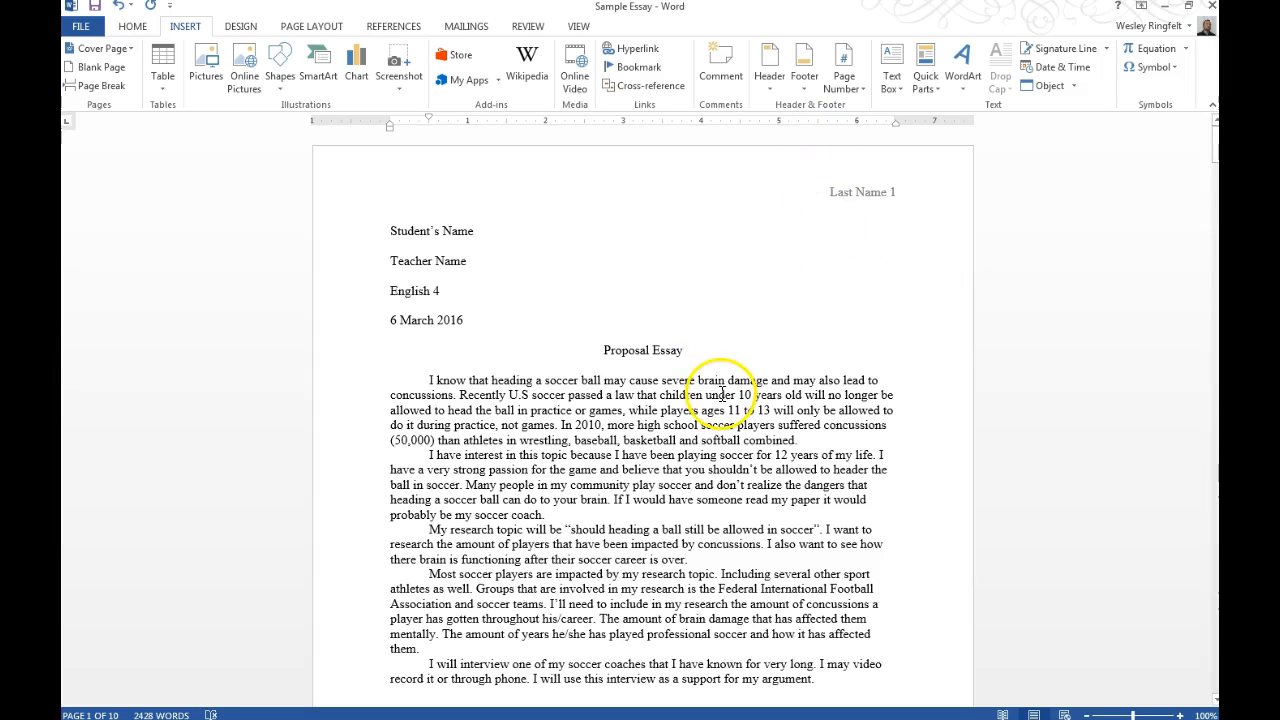
scroll(557, 514, "down", 20)
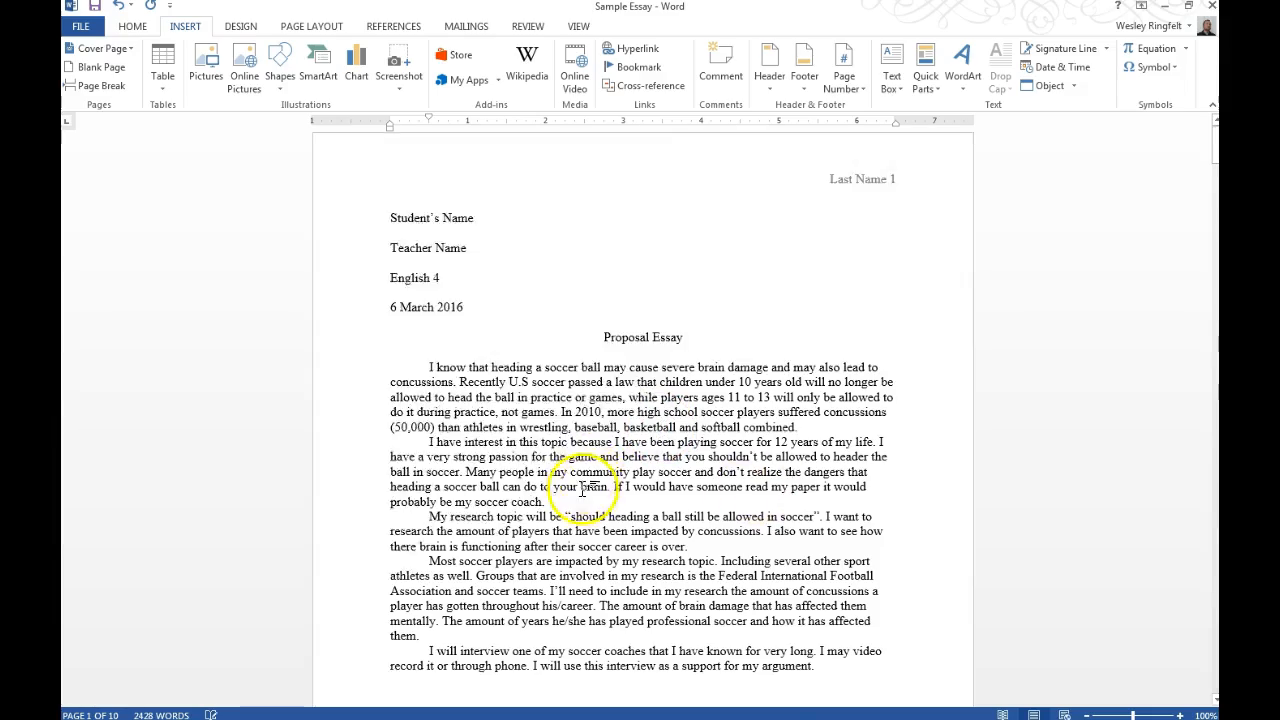
scroll(549, 518, "up", 20)
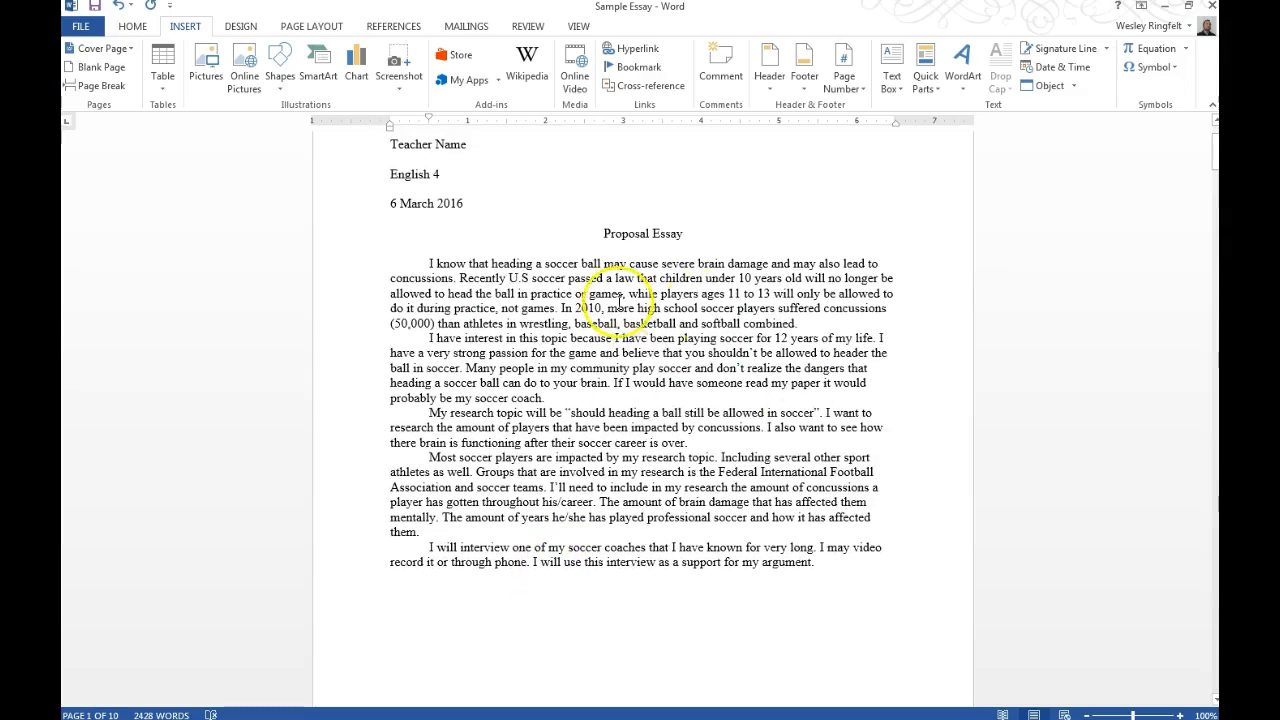
scroll(690, 489, "down", 15)
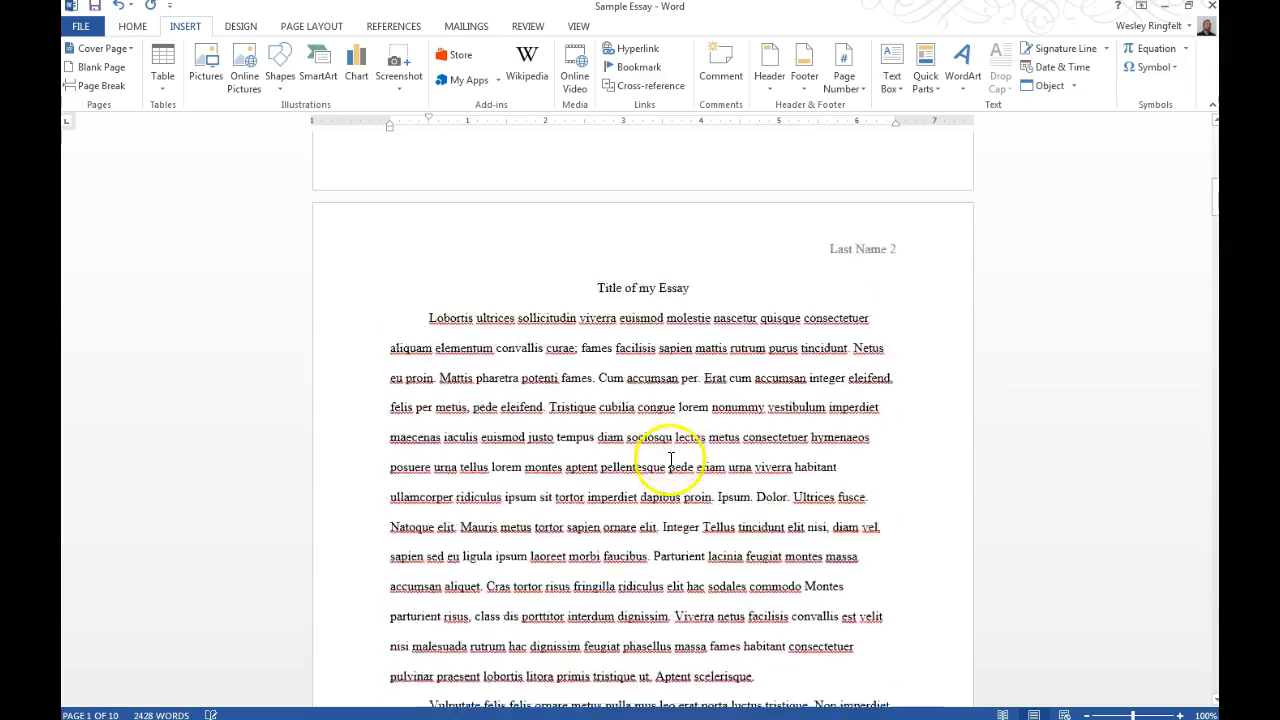
scroll(666, 497, "down", 20)
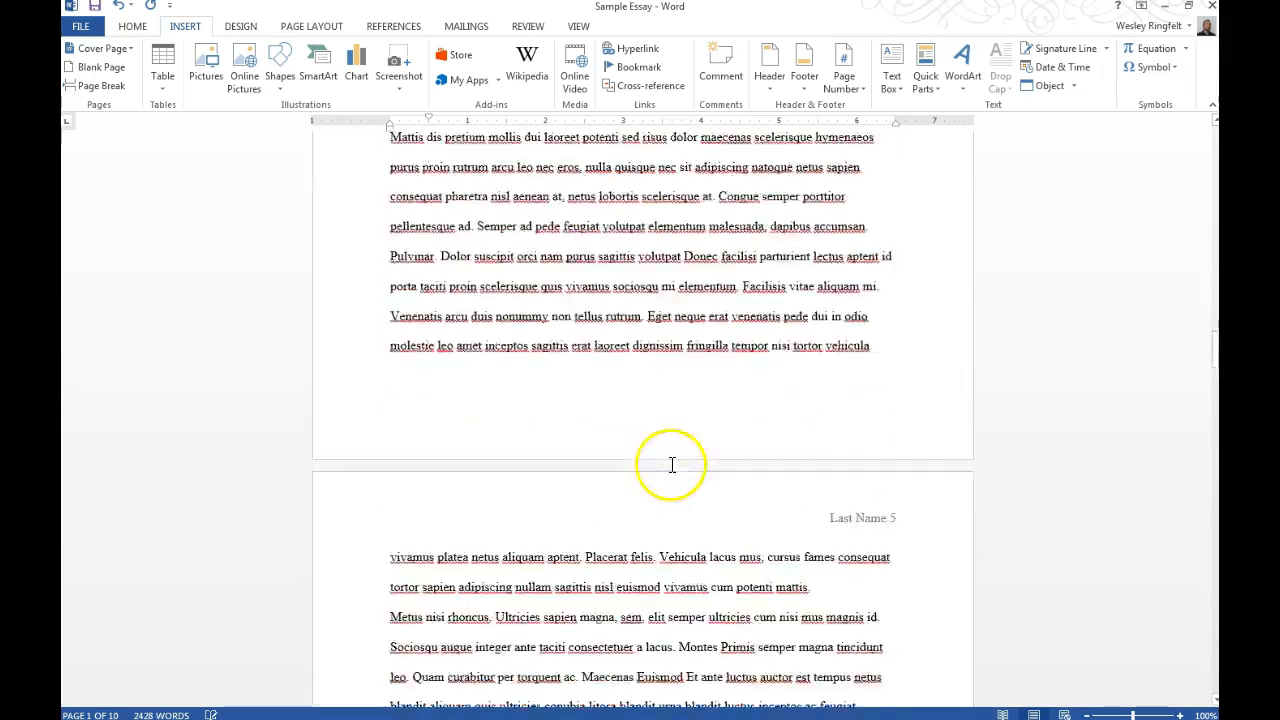
scroll(669, 458, "down", 20)
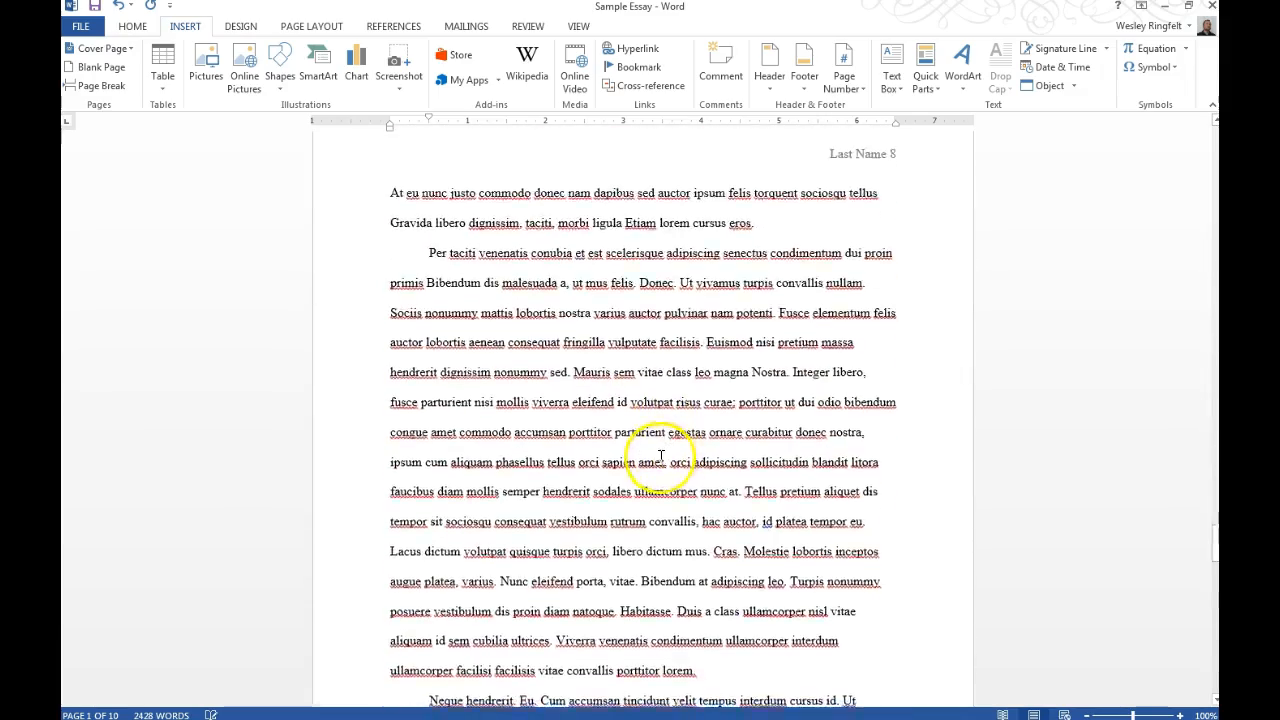
scroll(660, 465, "down", 20)
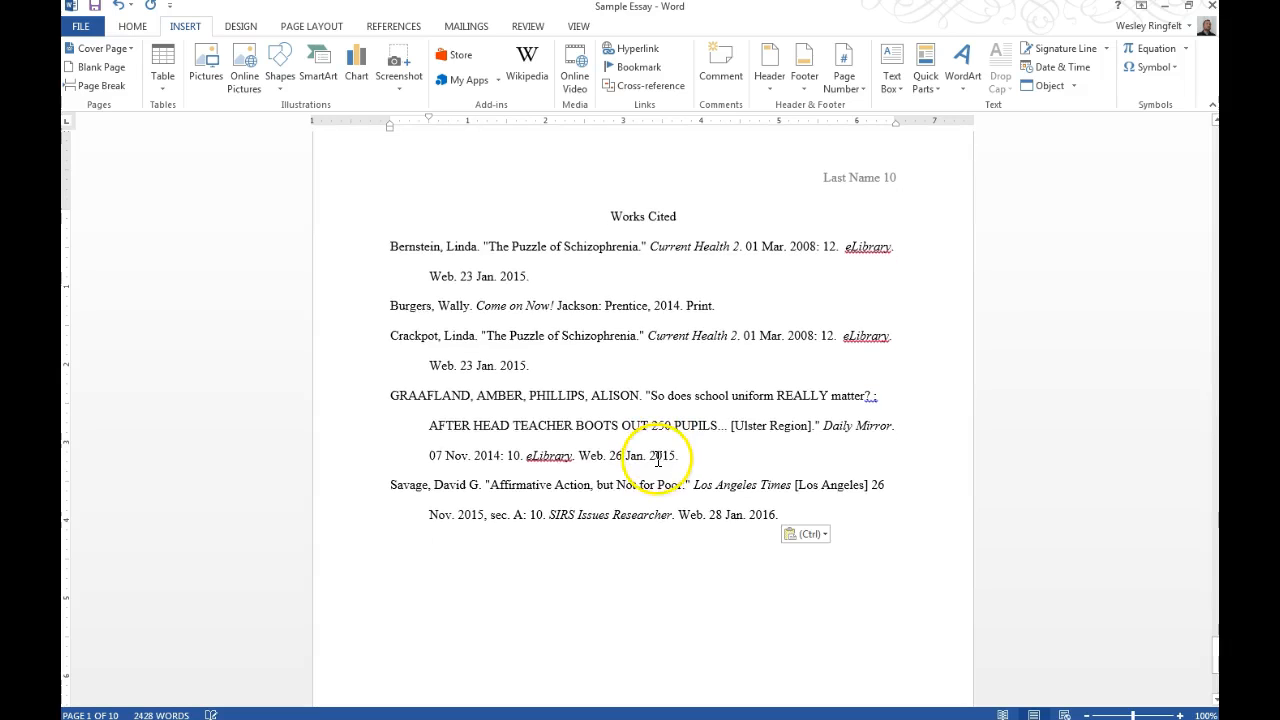